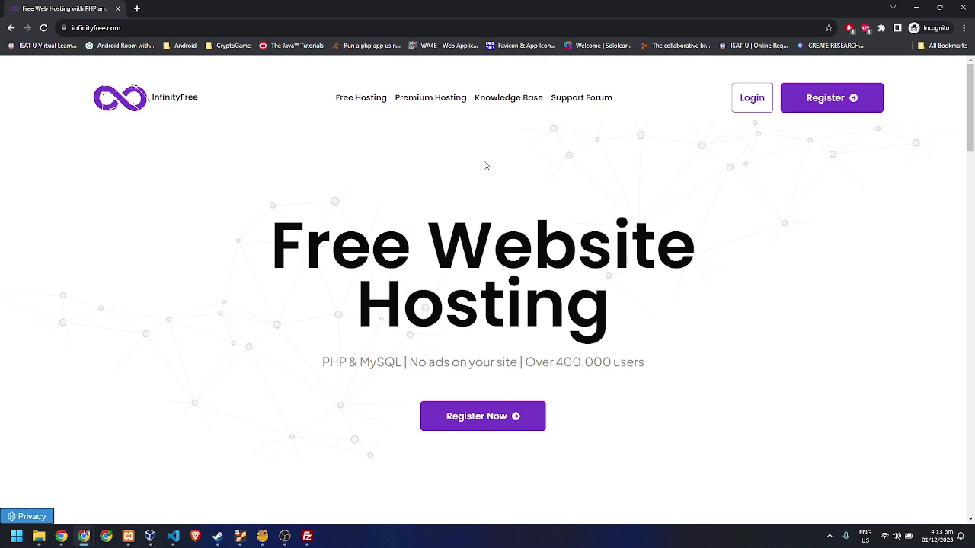
Open the InfinityFree registration page to view the sign-up form
{"action": "left_click", "coordinate": [142, 26]}
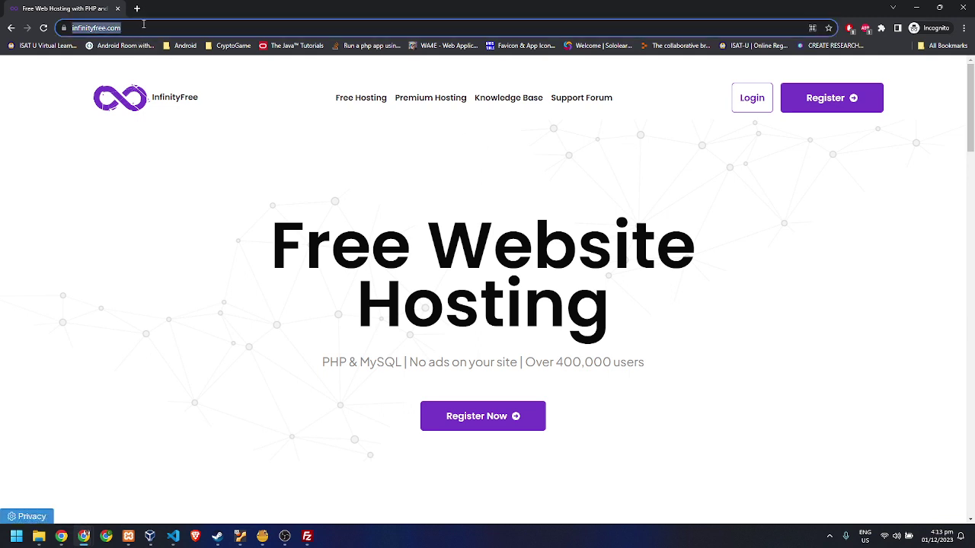
{"action": "left_click", "coordinate": [711, 186]}
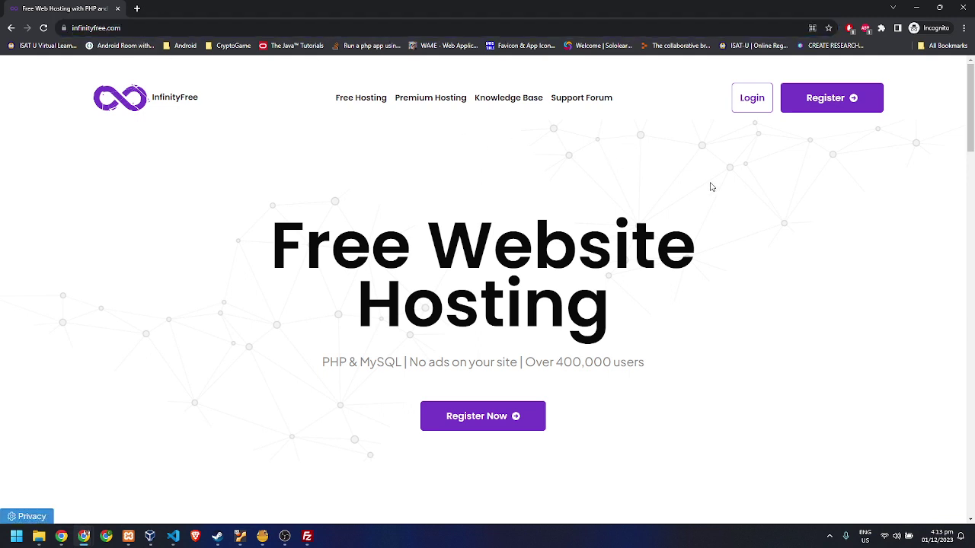
{"action": "left_click", "coordinate": [835, 112]}
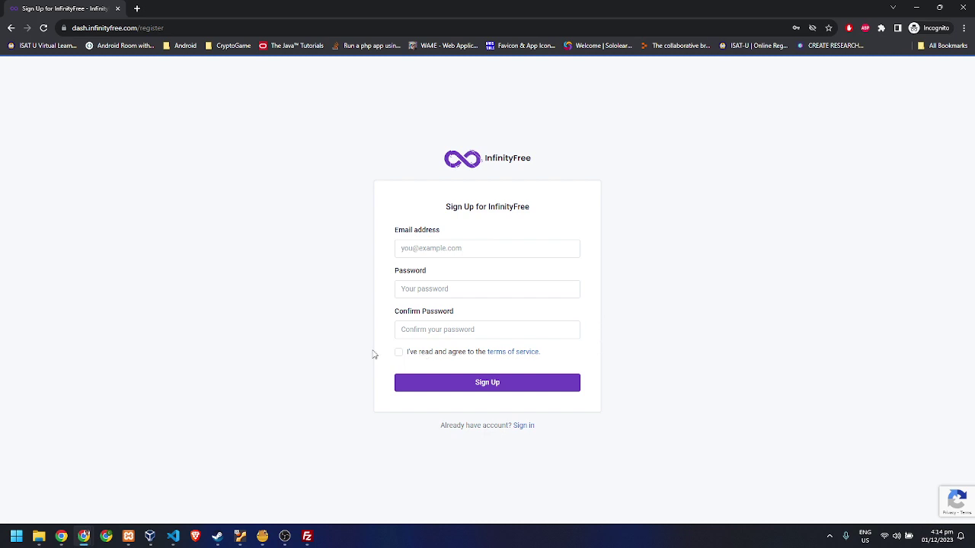
Switch to the browser window that is signed in to InfinityFree and log out of the account
{"action": "mouse_move", "coordinate": [80, 542]}
{"action": "left_click", "coordinate": [55, 481]}
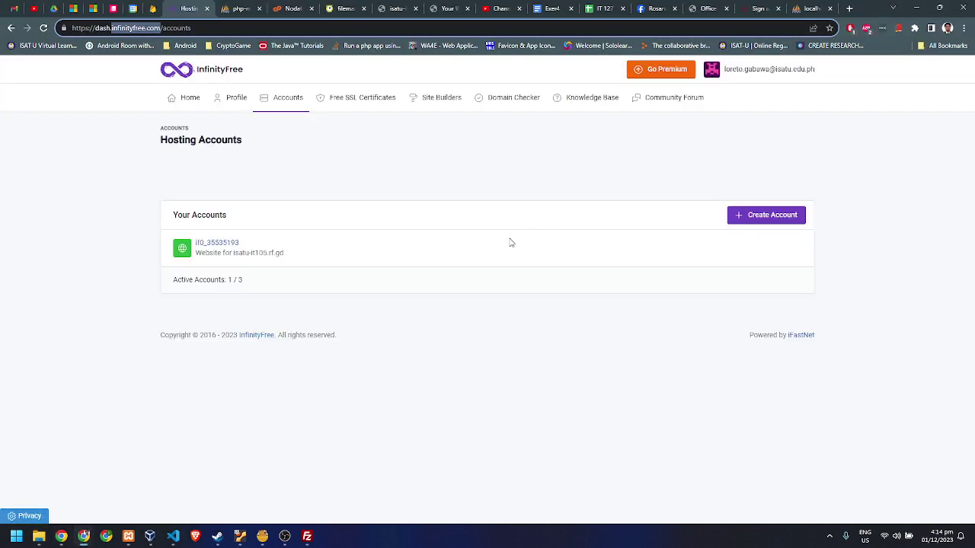
{"action": "left_click", "coordinate": [777, 73]}
{"action": "left_click", "coordinate": [803, 128]}
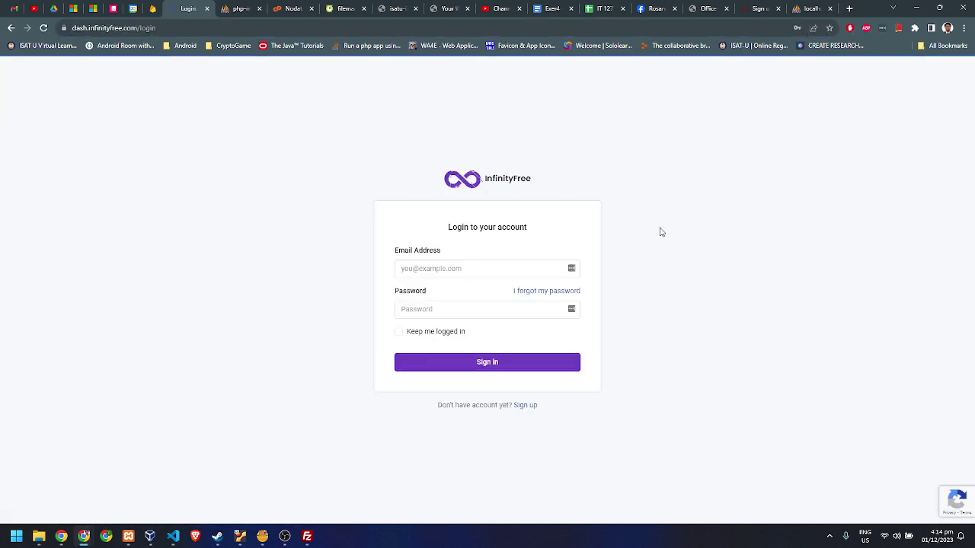
Sign in to InfinityFree with the saved e-mail address and account password
{"action": "left_click", "coordinate": [569, 266]}
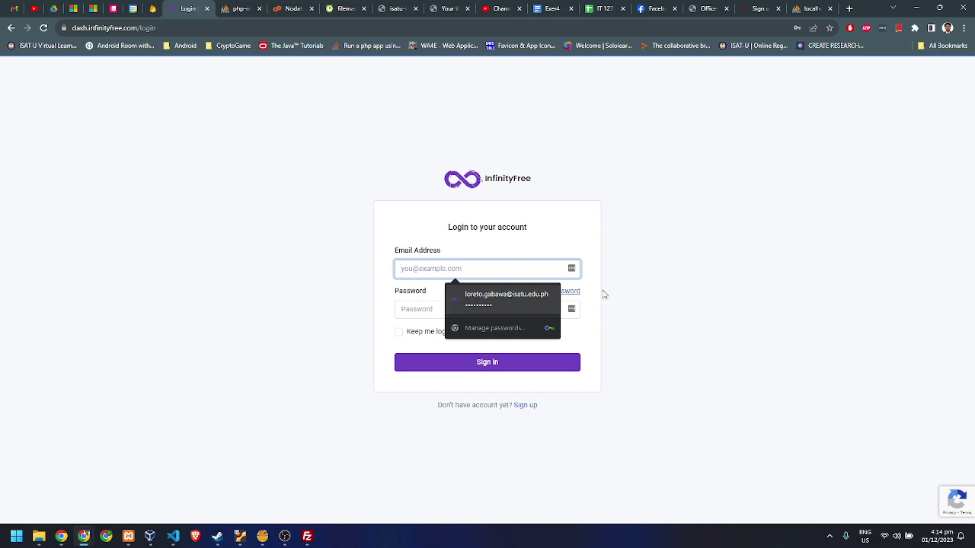
{"action": "left_click", "coordinate": [570, 297]}
{"action": "type", "text": "****"}
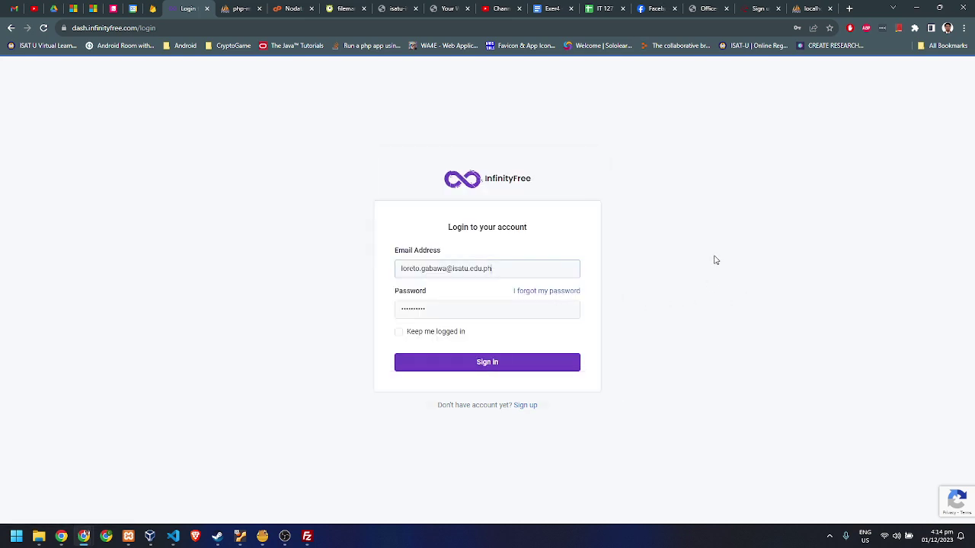
{"action": "left_click", "coordinate": [533, 365]}
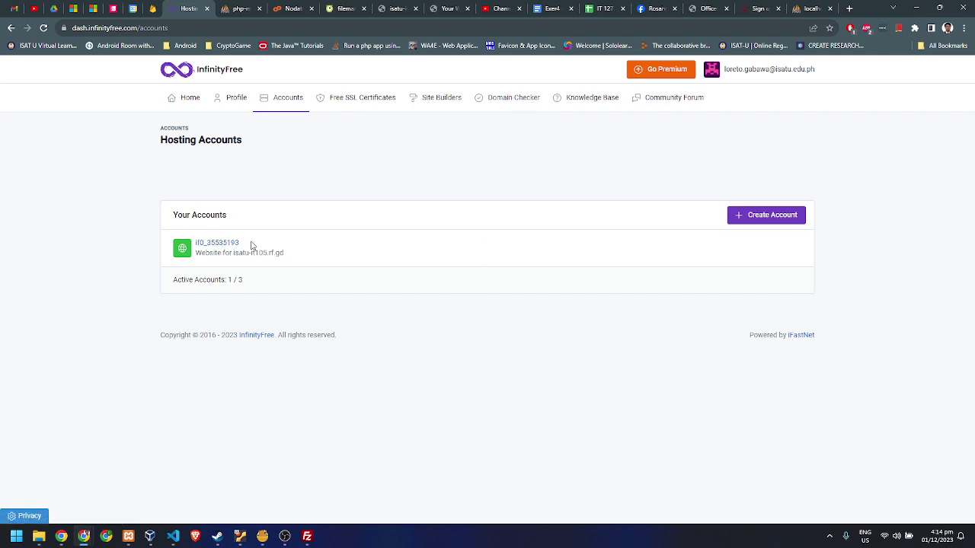
Start creating a new hosting account and choose the free $0 InfinityFree plan
{"action": "left_click_drag", "start_coordinate": [251, 246], "coordinate": [304, 258]}
{"action": "left_click", "coordinate": [307, 252]}
{"action": "left_click", "coordinate": [283, 253]}
{"action": "left_click", "coordinate": [759, 222]}
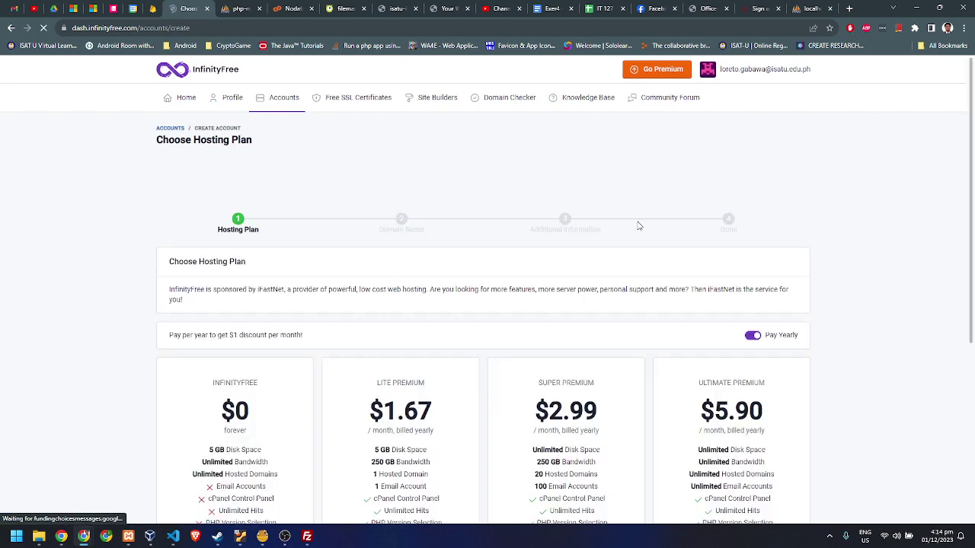
{"action": "scroll", "coordinate": [688, 278], "scroll_direction": "down", "scroll_amount": 4}
{"action": "scroll", "coordinate": [696, 272], "scroll_direction": "up", "scroll_amount": 4}
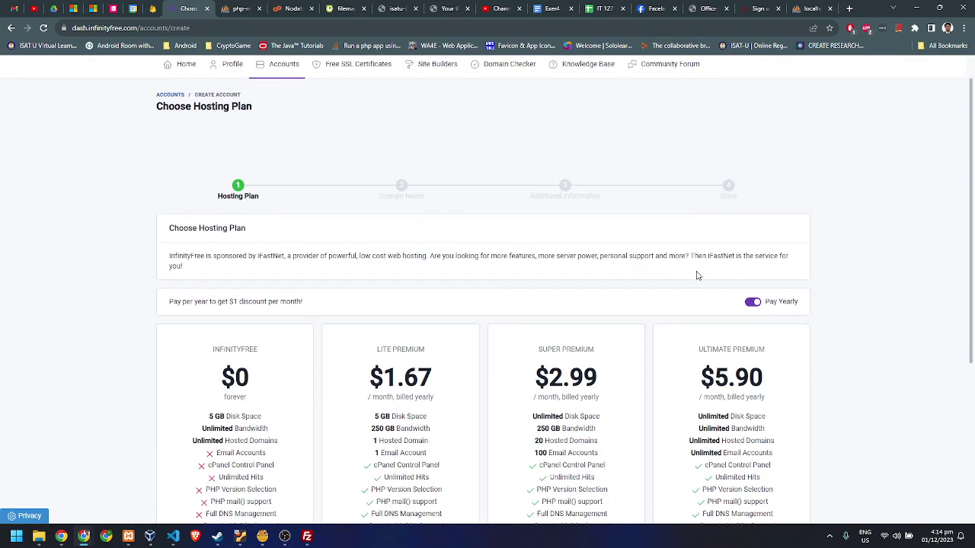
{"action": "scroll", "coordinate": [449, 191], "scroll_direction": "down", "scroll_amount": 2}
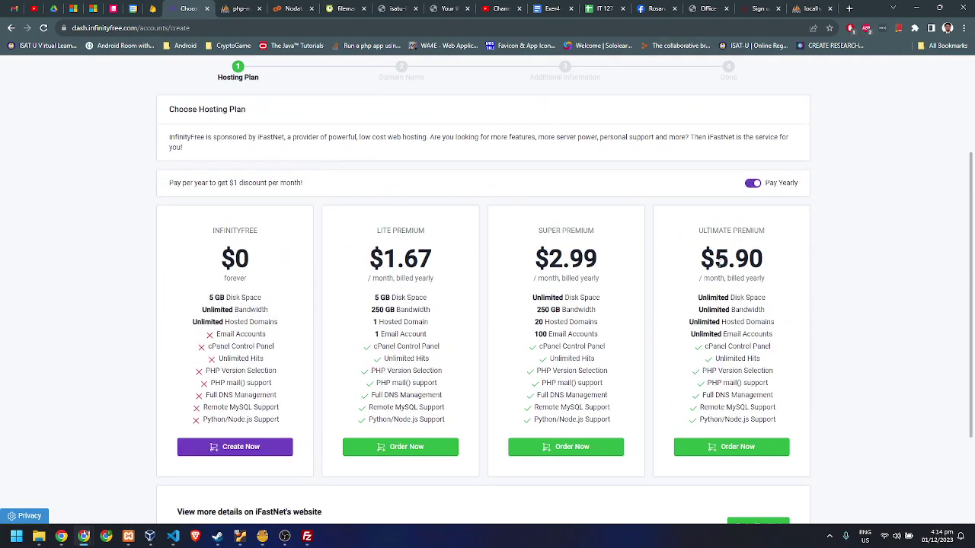
{"action": "scroll", "coordinate": [661, 263], "scroll_direction": "down", "scroll_amount": 1}
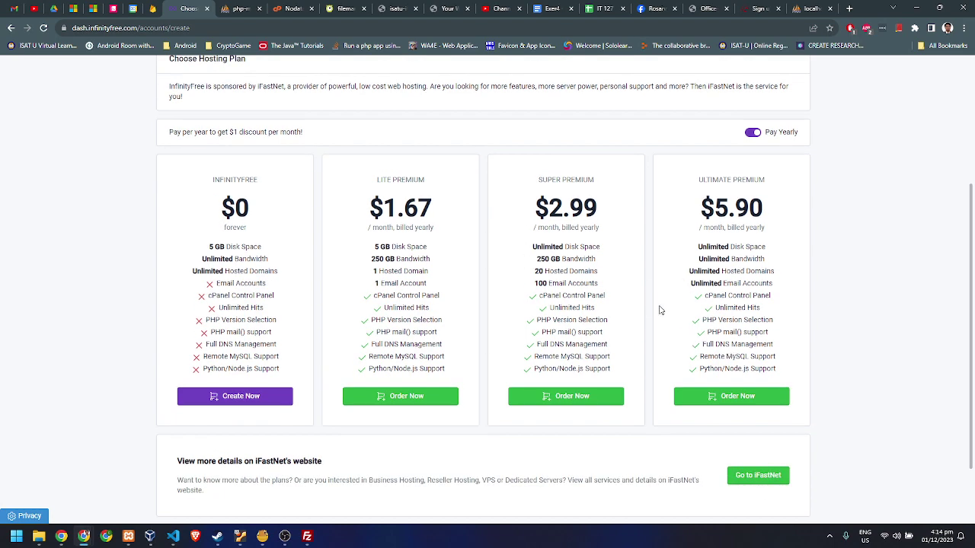
{"action": "scroll", "coordinate": [664, 305], "scroll_direction": "down", "scroll_amount": 1}
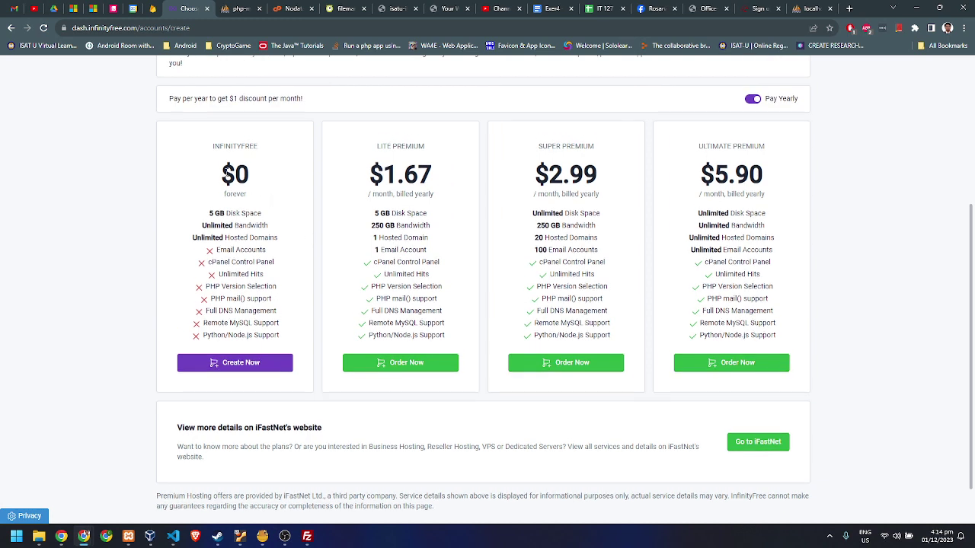
{"action": "left_click", "coordinate": [262, 370]}
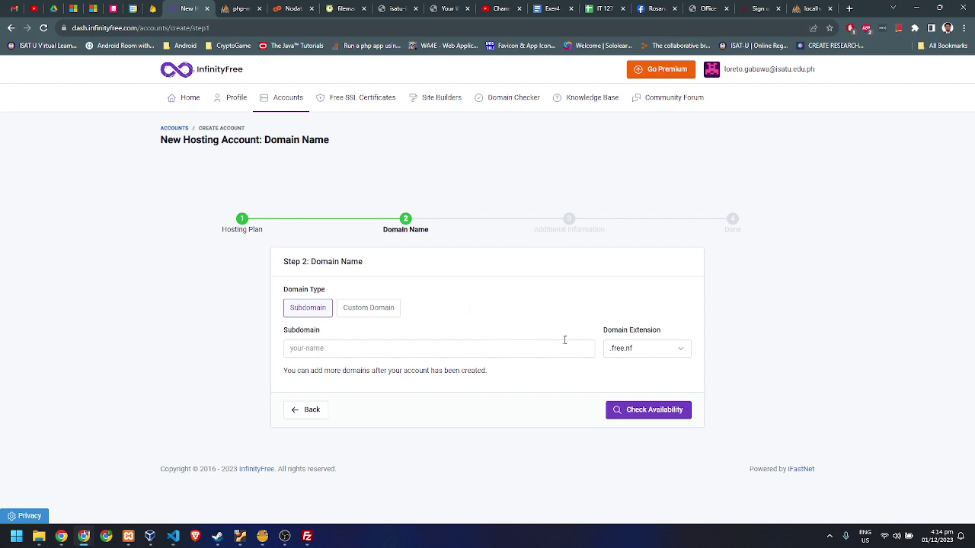
Set the subdomain to hello-test-it-105 with the .000.pe extension and check its availability
{"action": "left_click", "coordinate": [684, 353]}
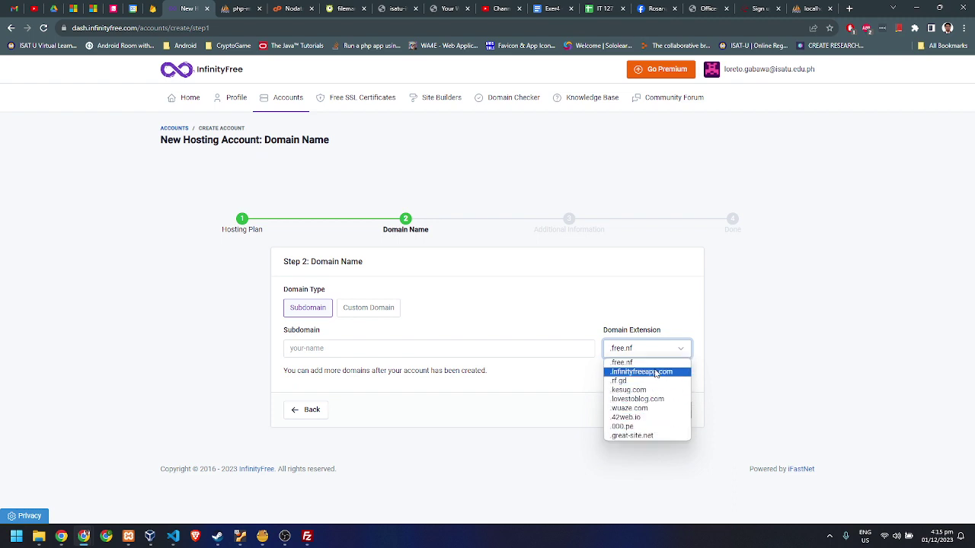
{"action": "left_click", "coordinate": [642, 428]}
{"action": "left_click", "coordinate": [485, 352]}
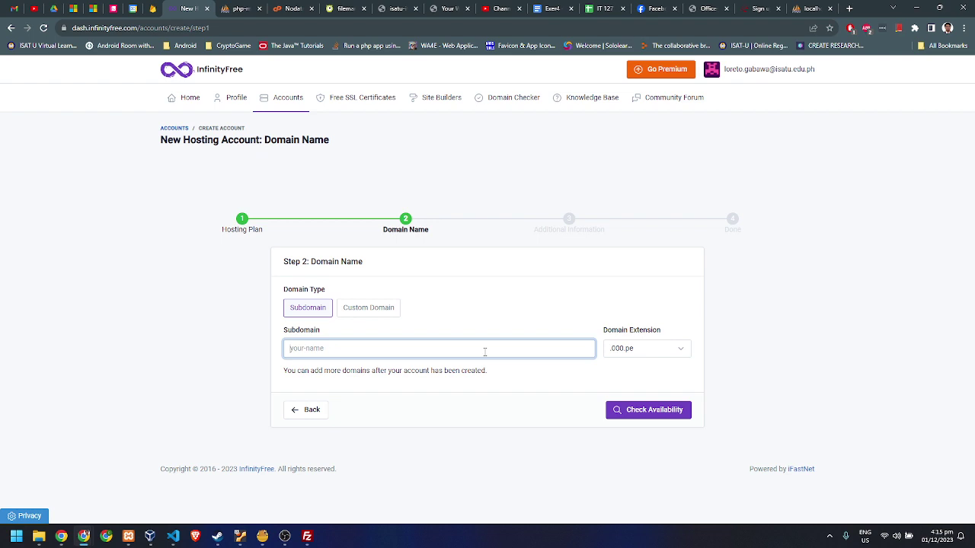
{"action": "type", "text": "hello-test-it-105"}
{"action": "left_click", "coordinate": [650, 420]}
{"action": "left_click", "coordinate": [650, 421]}
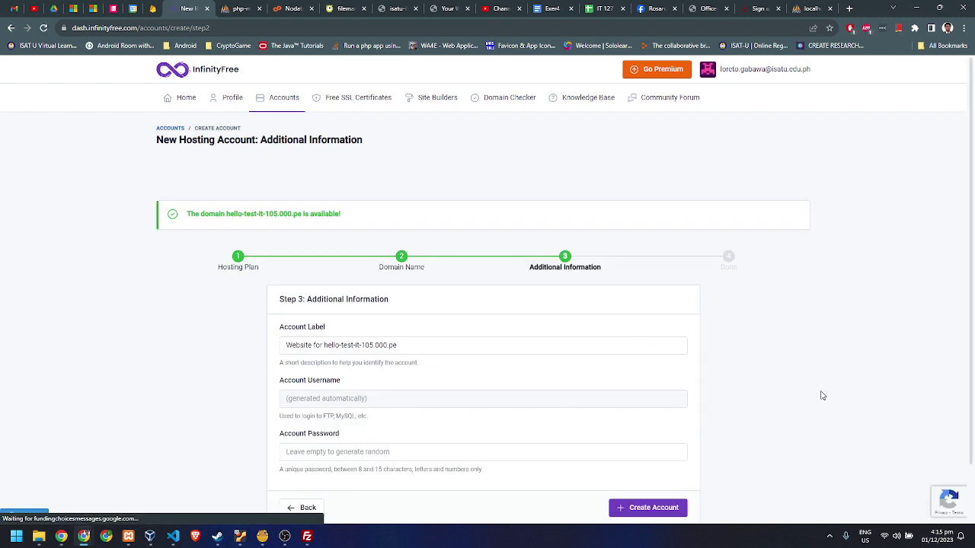
Create the hosting account with the default label and a randomly generated password, and finish the setup wizard
{"action": "scroll", "coordinate": [900, 338], "scroll_direction": "down", "scroll_amount": 1}
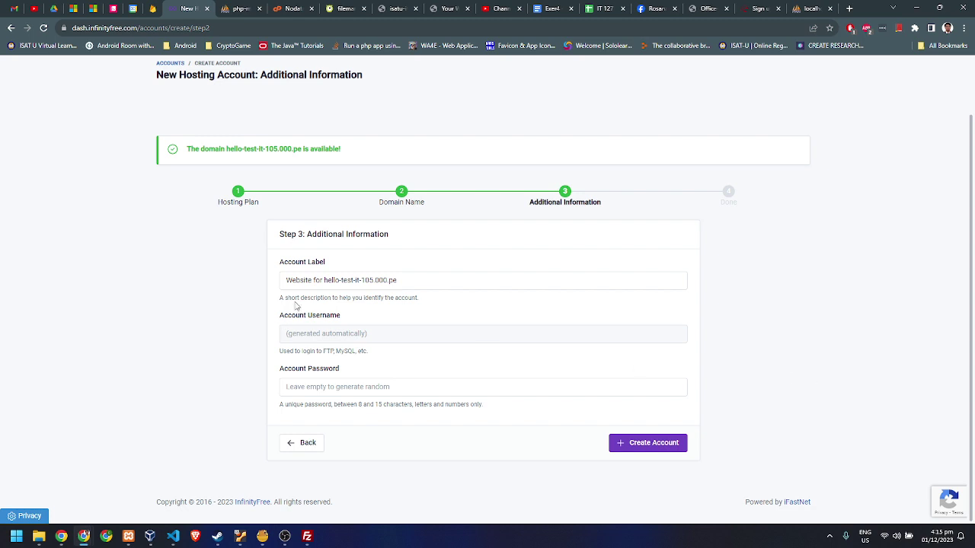
{"action": "left_click_drag", "start_coordinate": [291, 350], "coordinate": [395, 360]}
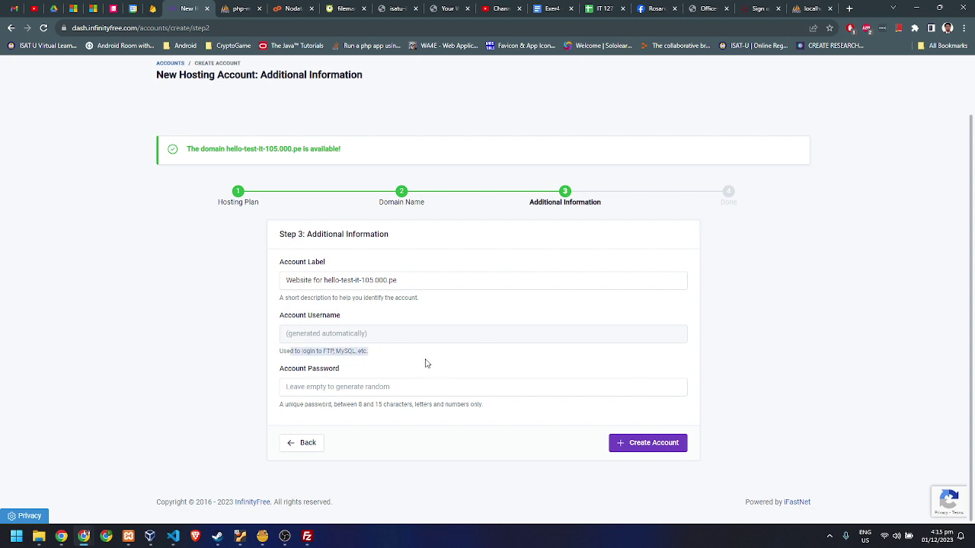
{"action": "left_click", "coordinate": [380, 357]}
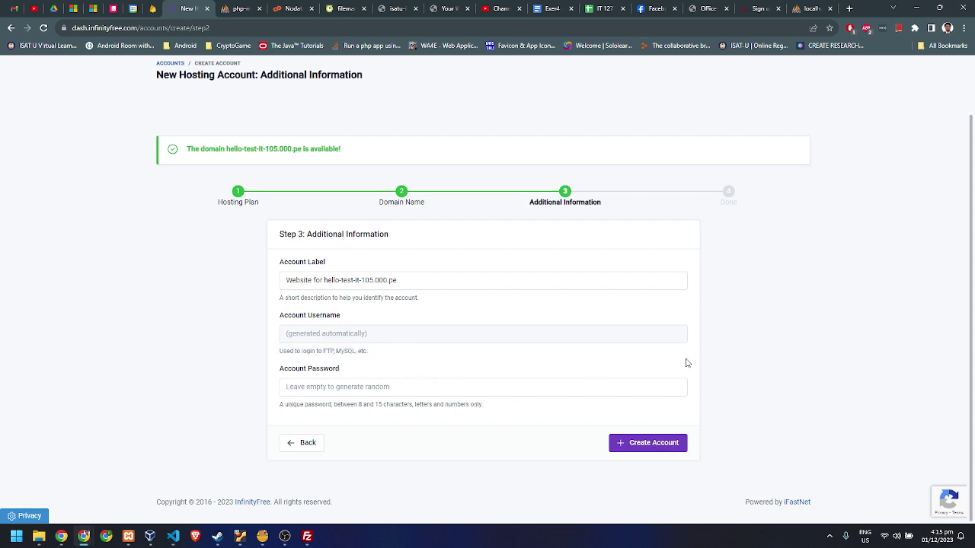
{"action": "left_click", "coordinate": [644, 449]}
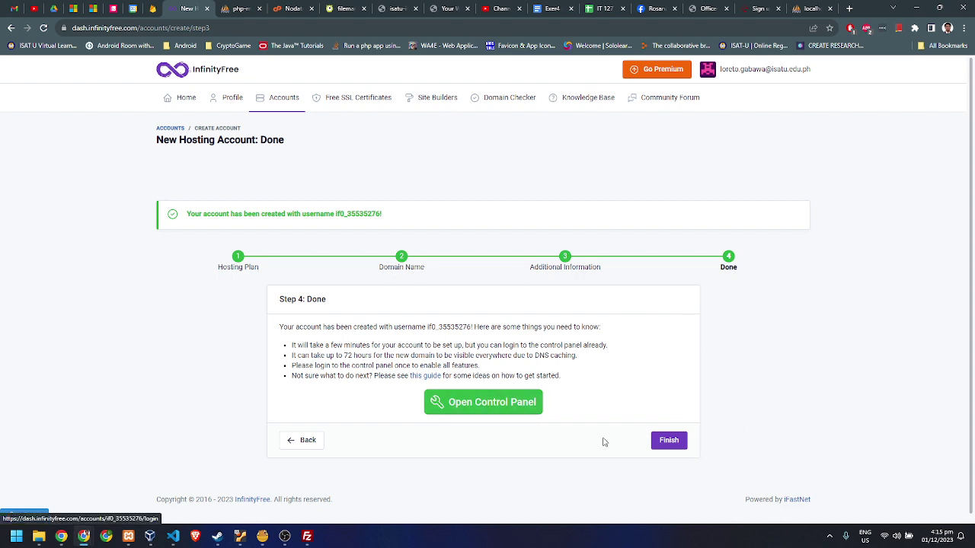
{"action": "left_click", "coordinate": [668, 442]}
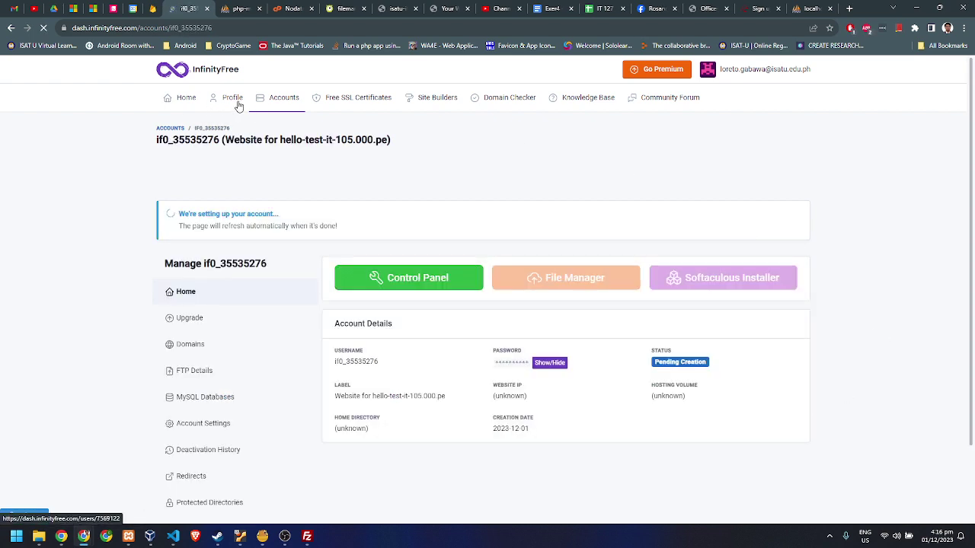
Open the hosting accounts list and examine the website domains of the two accounts
{"action": "left_click", "coordinate": [281, 105]}
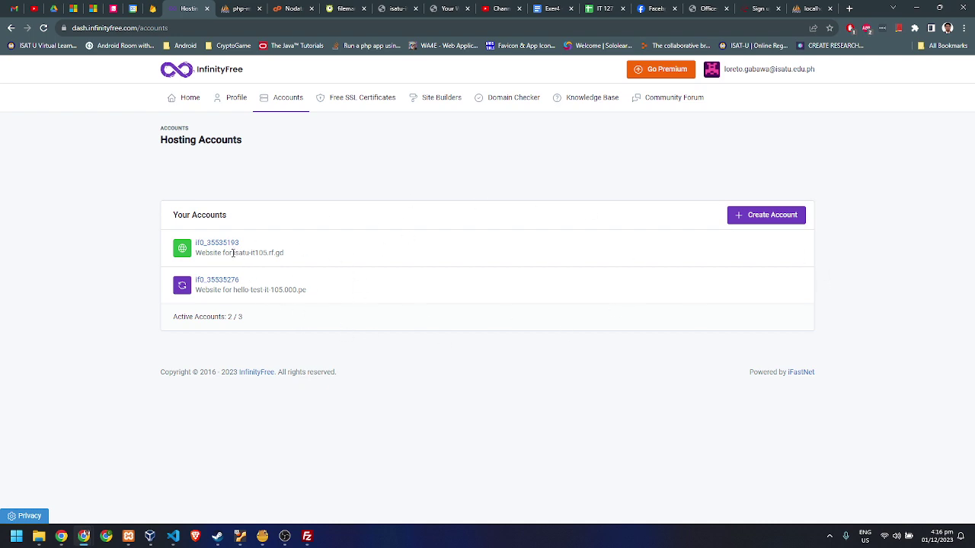
{"action": "left_click_drag", "start_coordinate": [233, 252], "coordinate": [307, 256]}
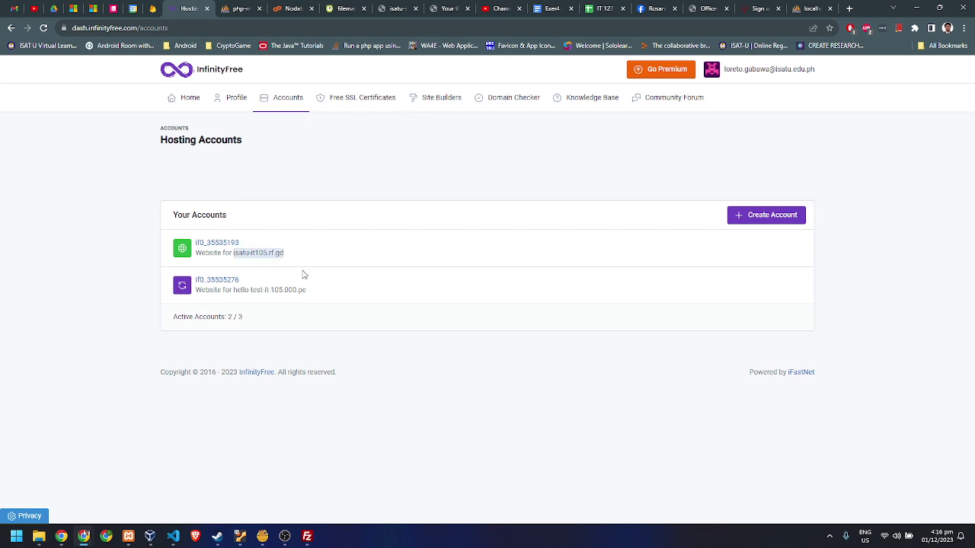
{"action": "left_click", "coordinate": [290, 293]}
{"action": "left_click_drag", "start_coordinate": [233, 290], "coordinate": [327, 294]}
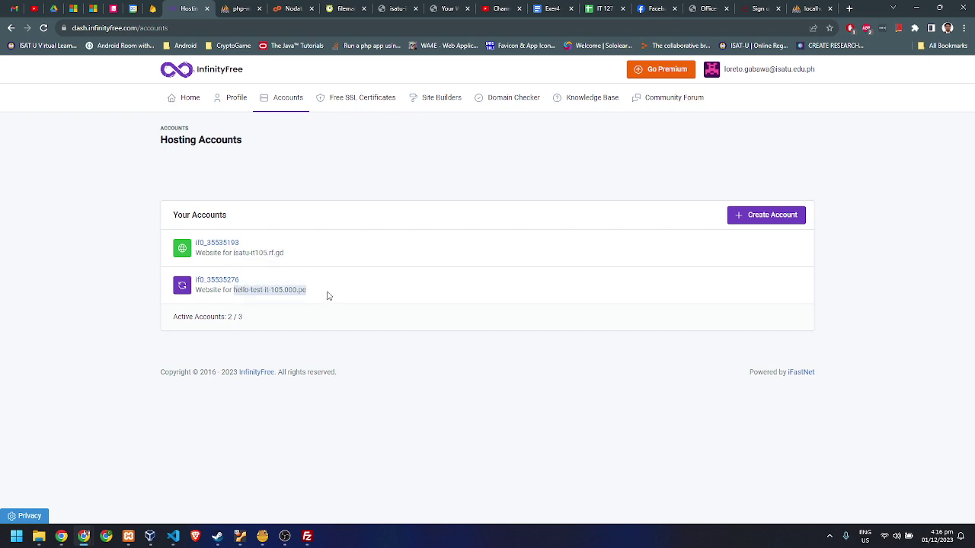
{"action": "left_click", "coordinate": [347, 297]}
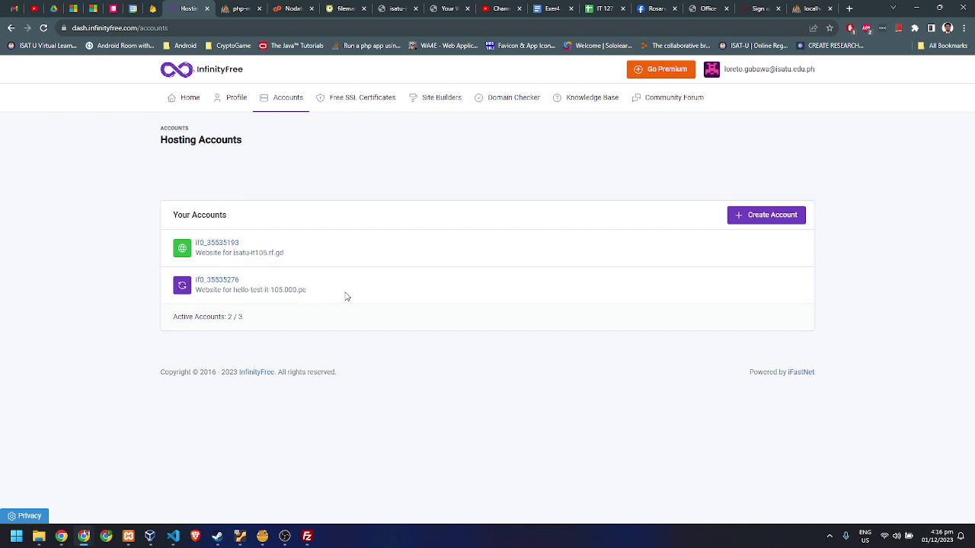
Check the setup status of the hello-test-it-105.000.pe account and return to the hosting accounts list
{"action": "left_click", "coordinate": [223, 280]}
{"action": "scroll", "coordinate": [896, 347], "scroll_direction": "down", "scroll_amount": 2}
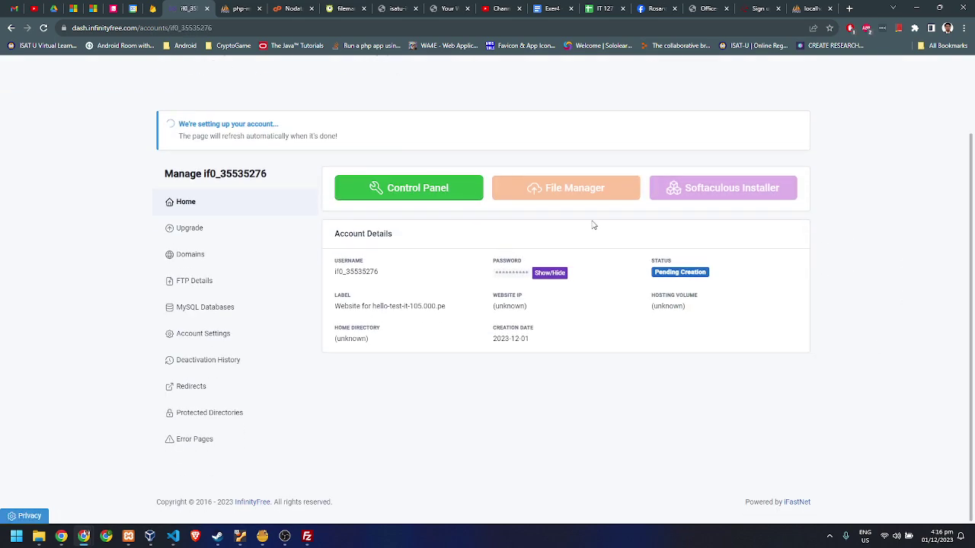
{"action": "scroll", "coordinate": [426, 218], "scroll_direction": "up", "scroll_amount": 2}
{"action": "left_click_drag", "start_coordinate": [197, 216], "coordinate": [294, 221]}
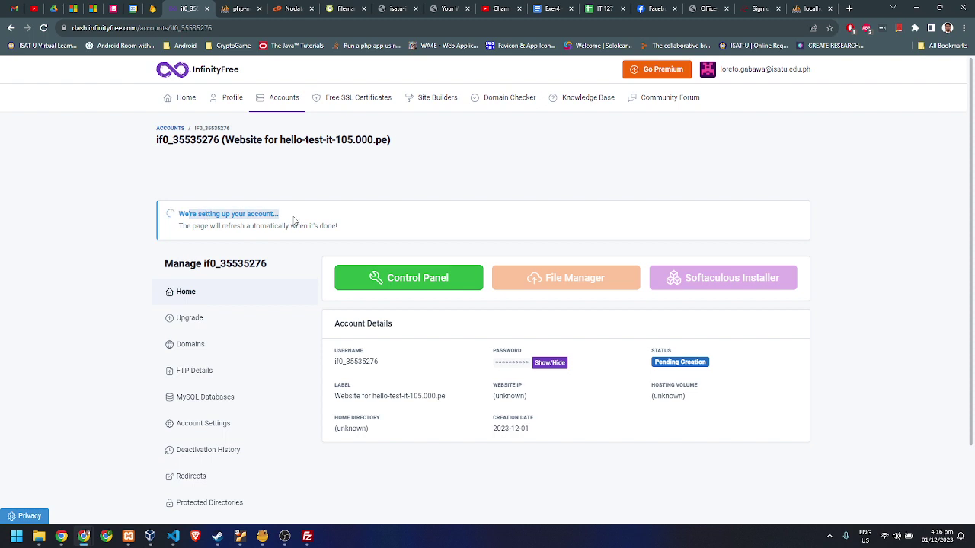
{"action": "left_click", "coordinate": [362, 226]}
{"action": "key", "text": "alt+Left"}
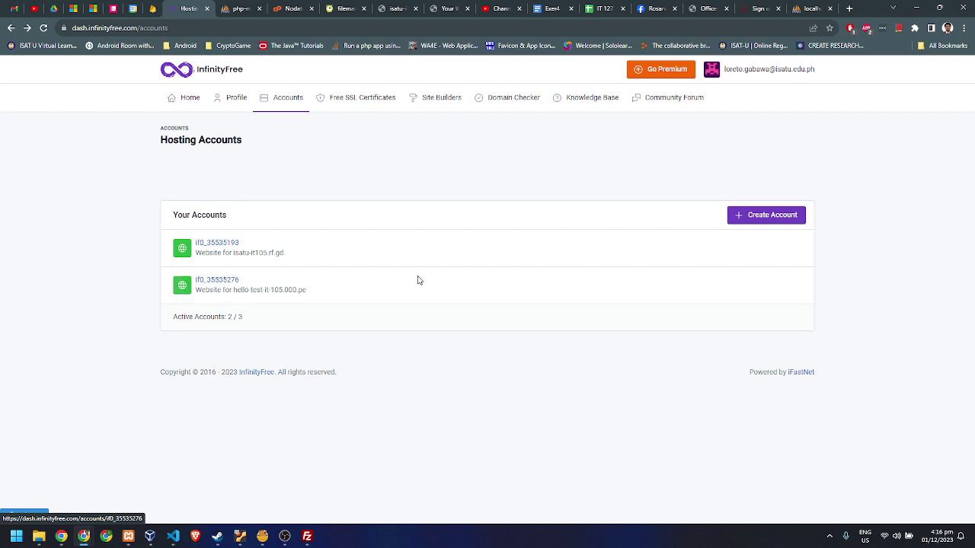
Open the FTP details of the hello-test-it-105.000.pe hosting account
{"action": "left_click", "coordinate": [217, 280]}
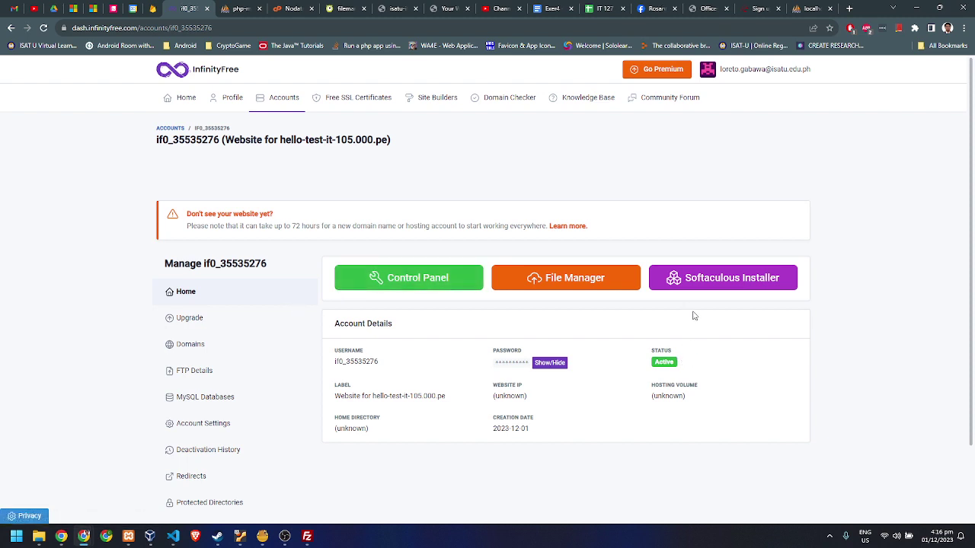
{"action": "scroll", "coordinate": [694, 315], "scroll_direction": "down", "scroll_amount": 1}
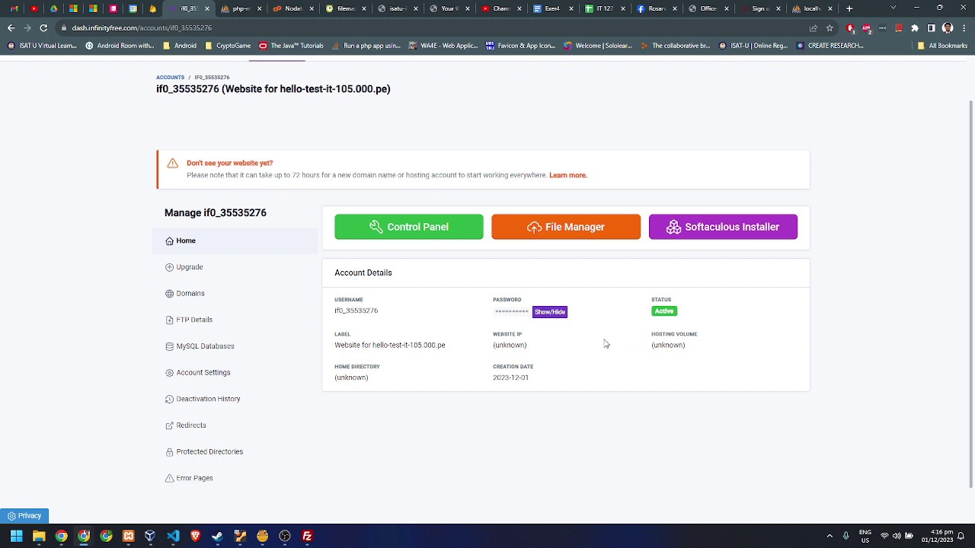
{"action": "left_click", "coordinate": [190, 321]}
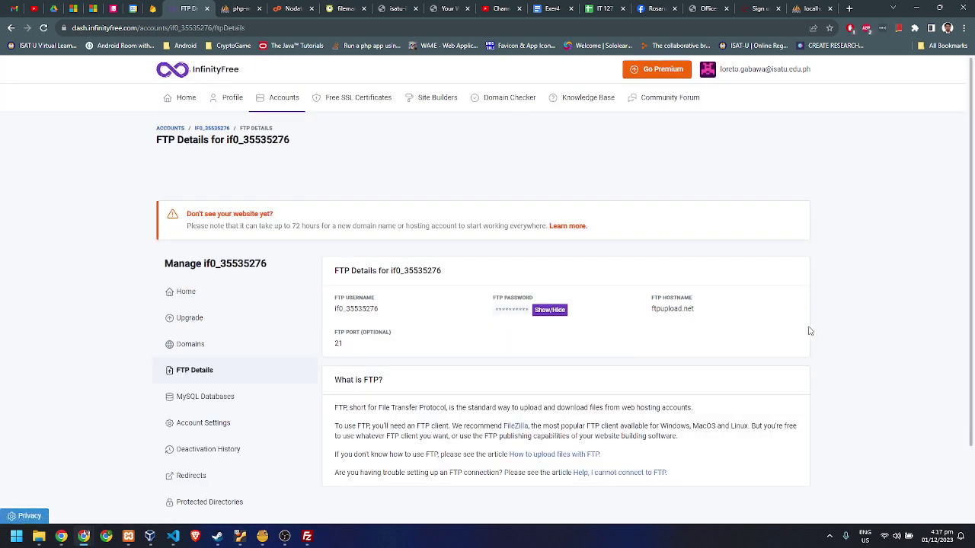
{"action": "scroll", "coordinate": [812, 333], "scroll_direction": "down", "scroll_amount": 2}
{"action": "scroll", "coordinate": [812, 336], "scroll_direction": "up", "scroll_amount": 2}
Switch to FileZilla to view its connection window, and return to the FTP details page in Chrome
{"action": "left_click", "coordinate": [307, 536]}
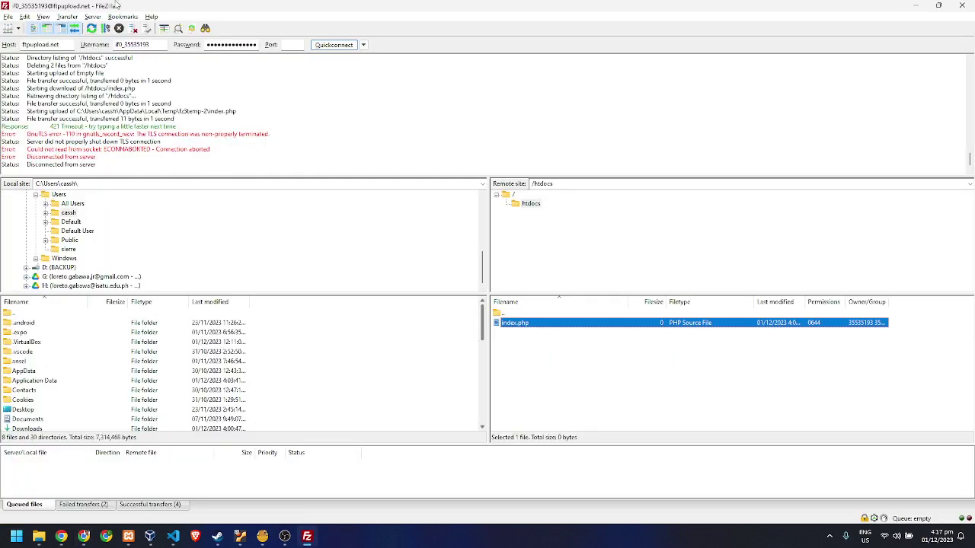
{"action": "left_click", "coordinate": [83, 536]}
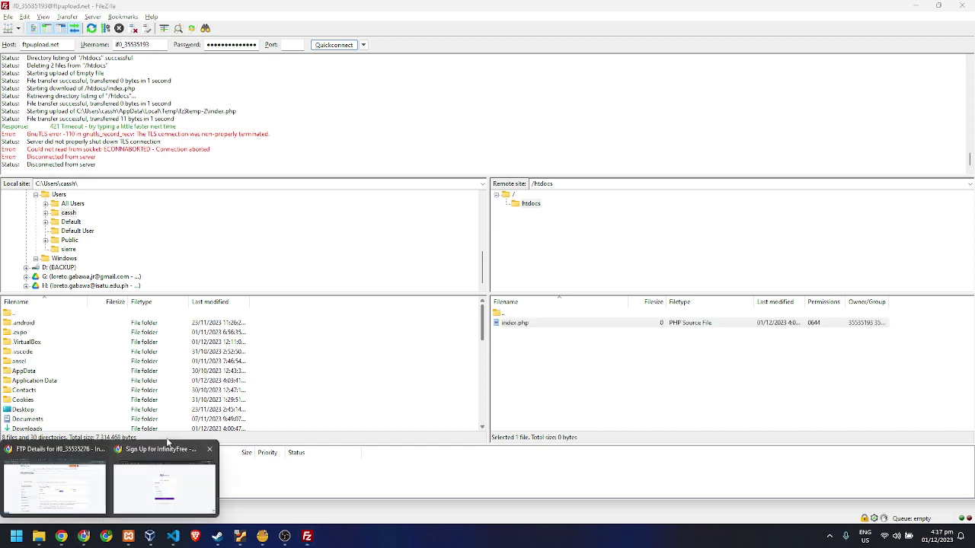
{"action": "left_click", "coordinate": [53, 483]}
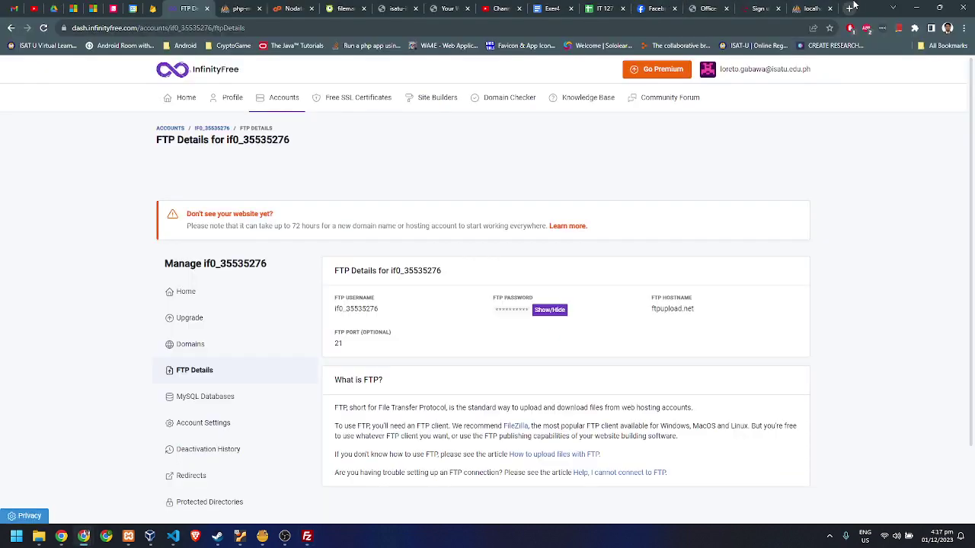
Search the web for FileZilla in a new browser tab and open the FileZilla Client download page on filezilla-project.org
{"action": "left_click", "coordinate": [850, 7]}
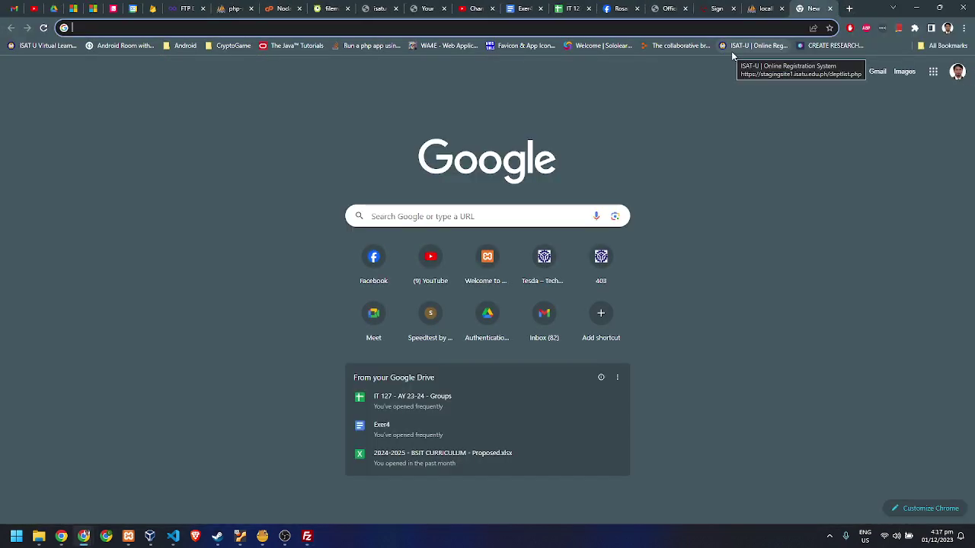
{"action": "type", "text": "filezill"}
{"action": "key", "text": "Return"}
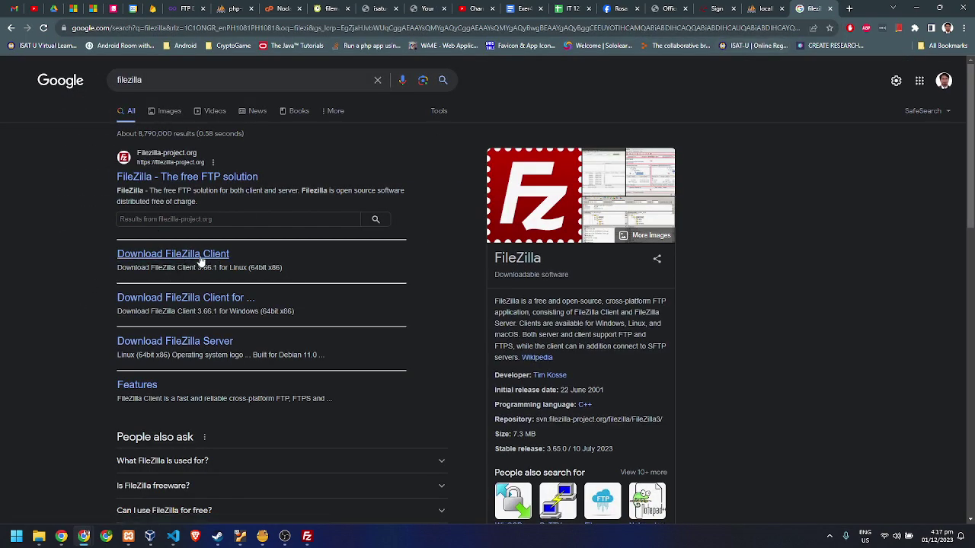
{"action": "left_click", "coordinate": [218, 178]}
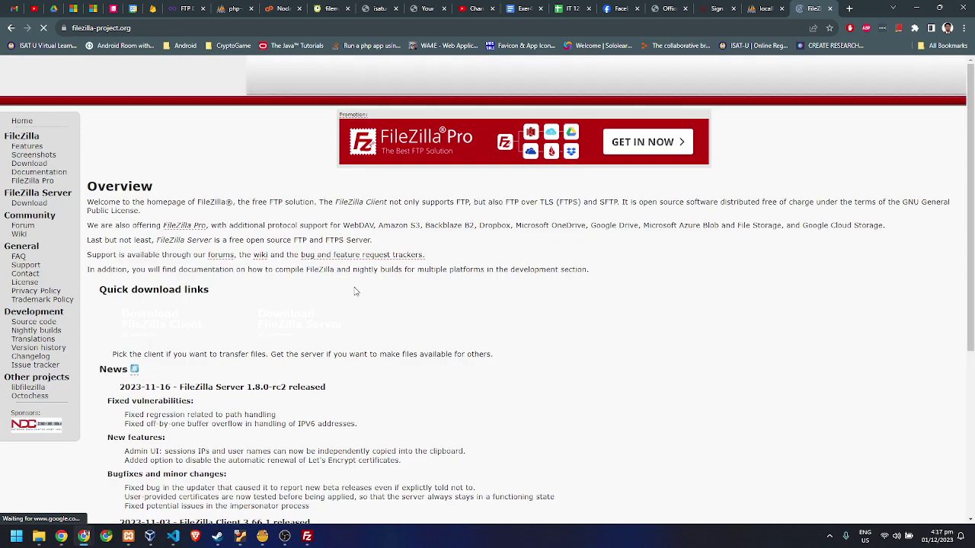
{"action": "scroll", "coordinate": [358, 286], "scroll_direction": "down", "scroll_amount": 1}
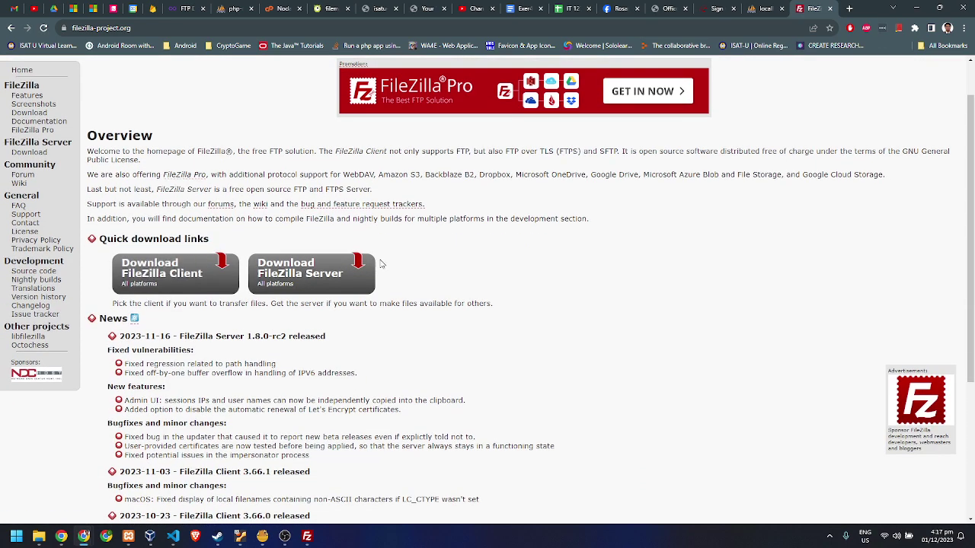
{"action": "left_click", "coordinate": [167, 279]}
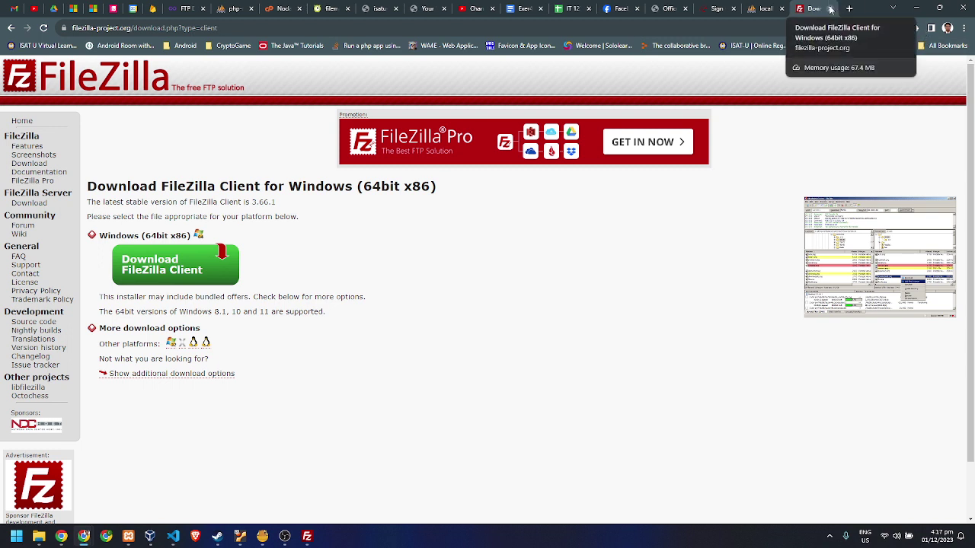
Switch to FileZilla and enlarge the remote site pane by narrowing the local site pane
{"action": "mouse_move", "coordinate": [307, 536]}
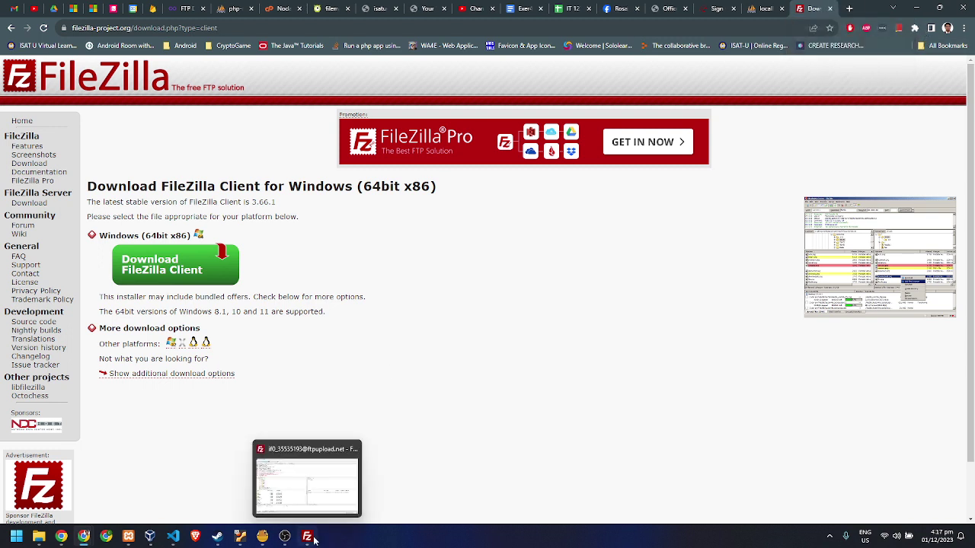
{"action": "left_click", "coordinate": [327, 518]}
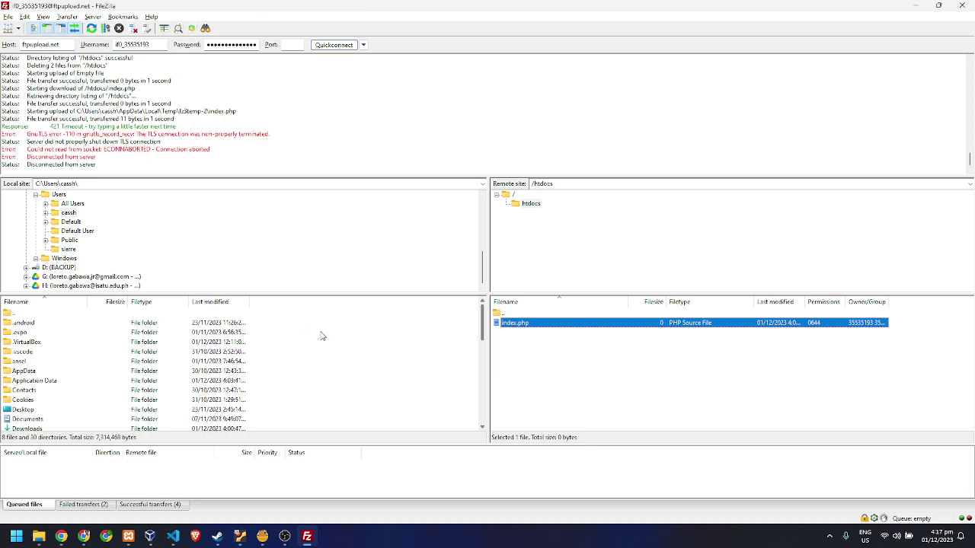
{"action": "left_click_drag", "start_coordinate": [487, 350], "coordinate": [334, 341]}
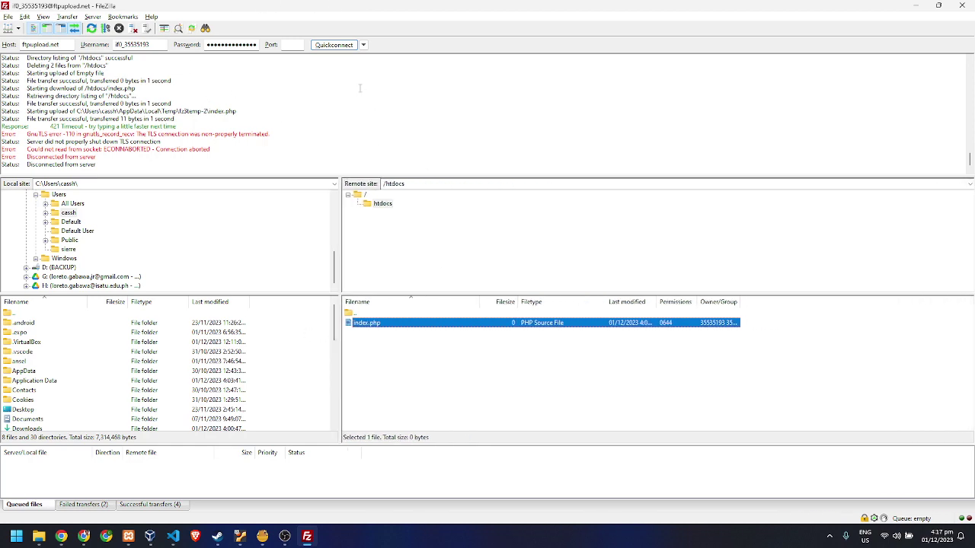
Switch to Chrome, return to the InfinityFree FTP details page and reveal the FTP password
{"action": "key", "text": "alt+Tab"}
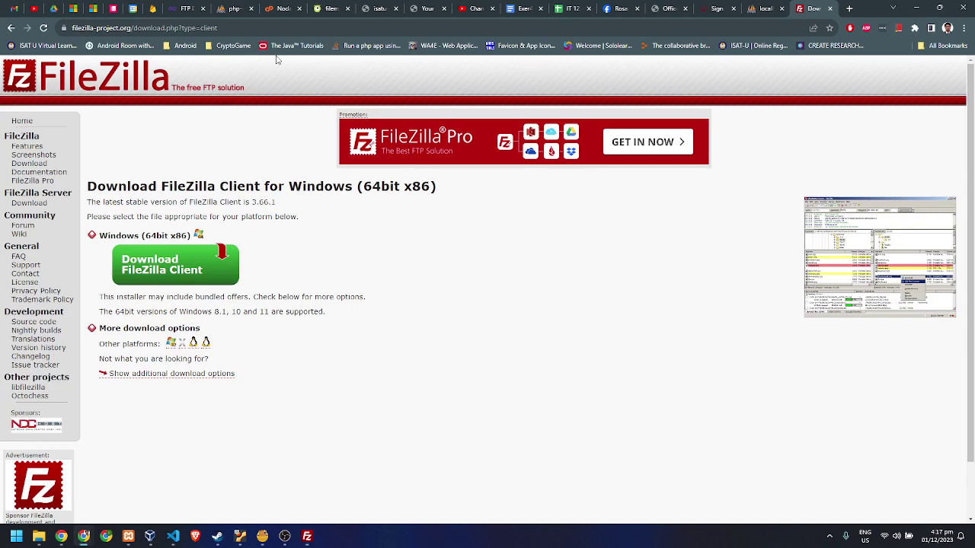
{"action": "left_click", "coordinate": [186, 8]}
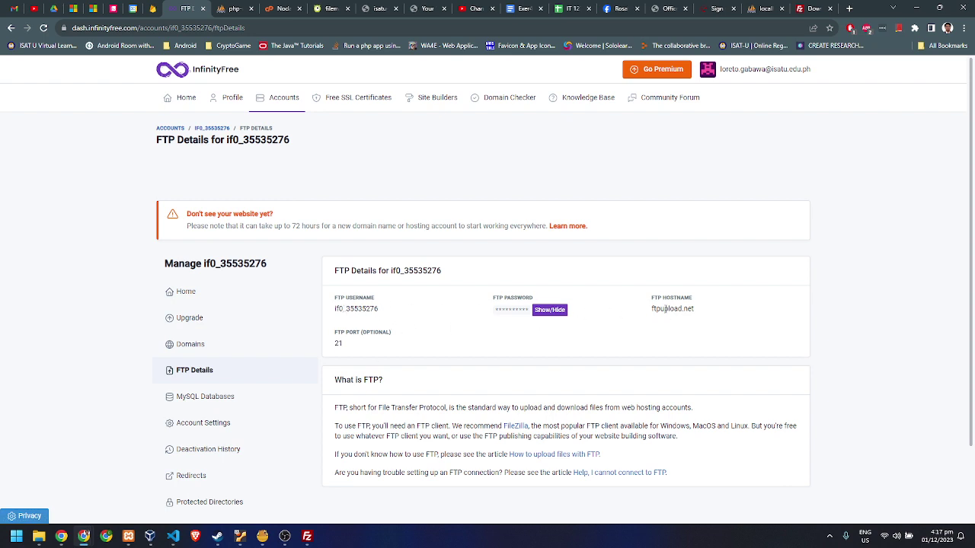
{"action": "left_click", "coordinate": [541, 313]}
{"action": "left_click", "coordinate": [544, 317]}
Copy the FTP hostname ftpupload.net from the FTP details page into the Host field in FileZilla
{"action": "double_click", "coordinate": [675, 312]}
{"action": "key", "text": "ctrl+c"}
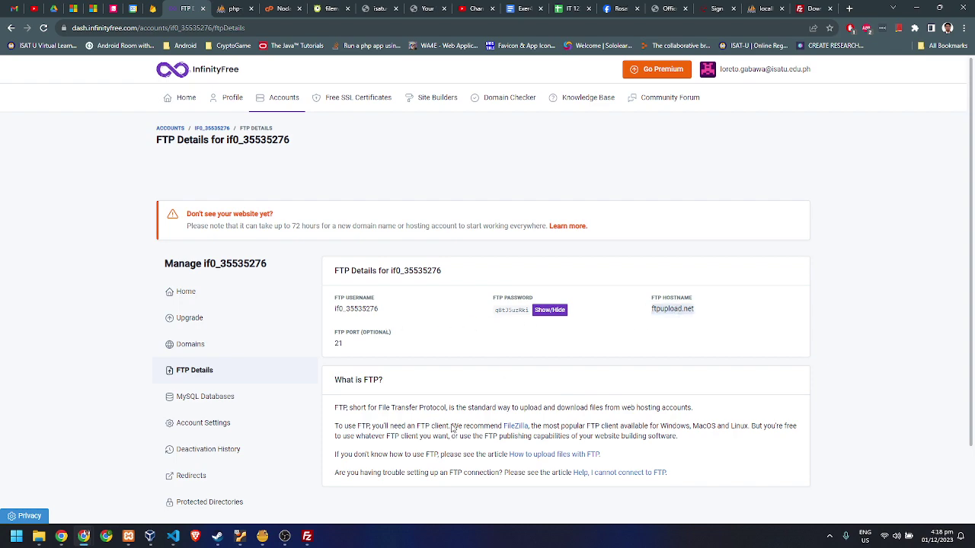
{"action": "left_click", "coordinate": [307, 536]}
{"action": "left_click", "coordinate": [63, 45]}
{"action": "key", "text": "ctrl+v"}
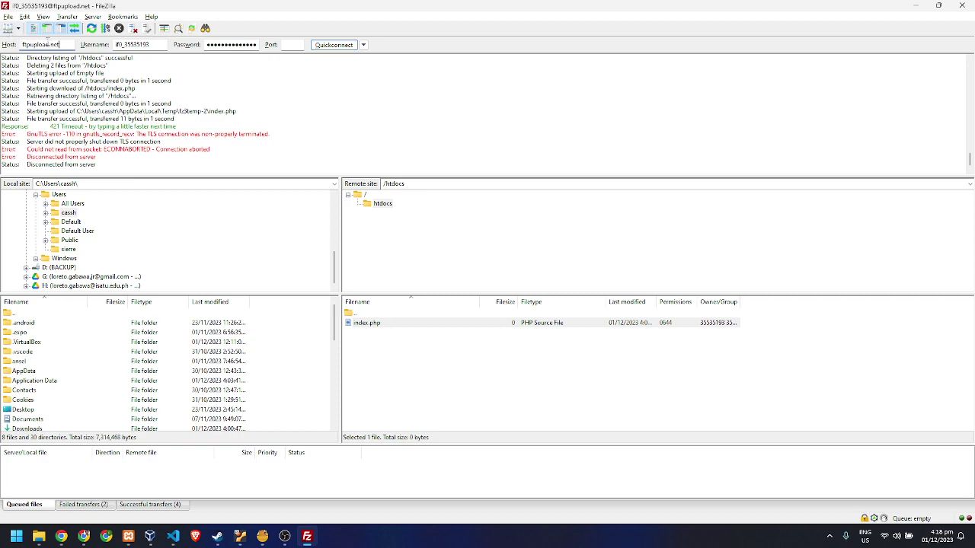
Copy the FTP username from the InfinityFree page in Chrome into the Username field in FileZilla
{"action": "key", "text": "alt+Tab"}
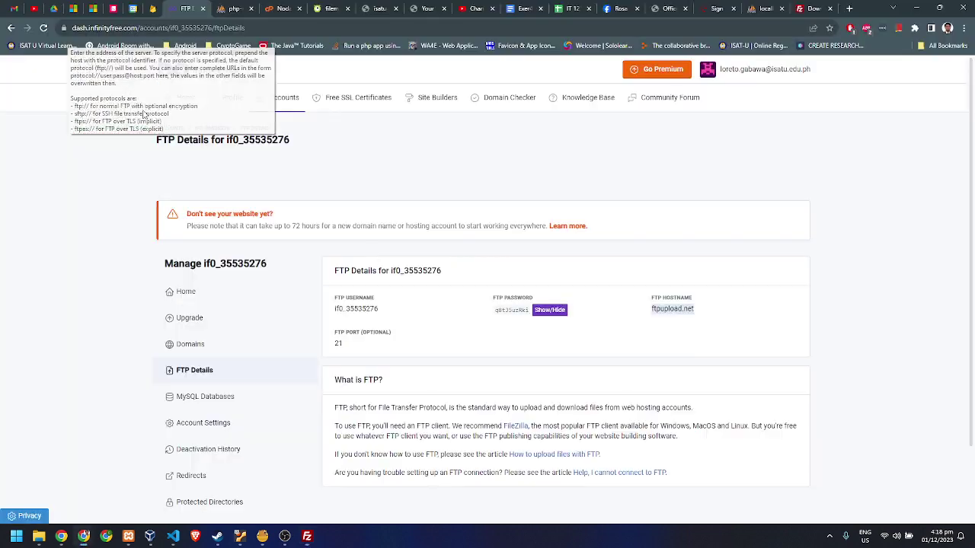
{"action": "double_click", "coordinate": [358, 308]}
{"action": "key", "text": "ctrl+c"}
{"action": "key", "text": "alt+Tab"}
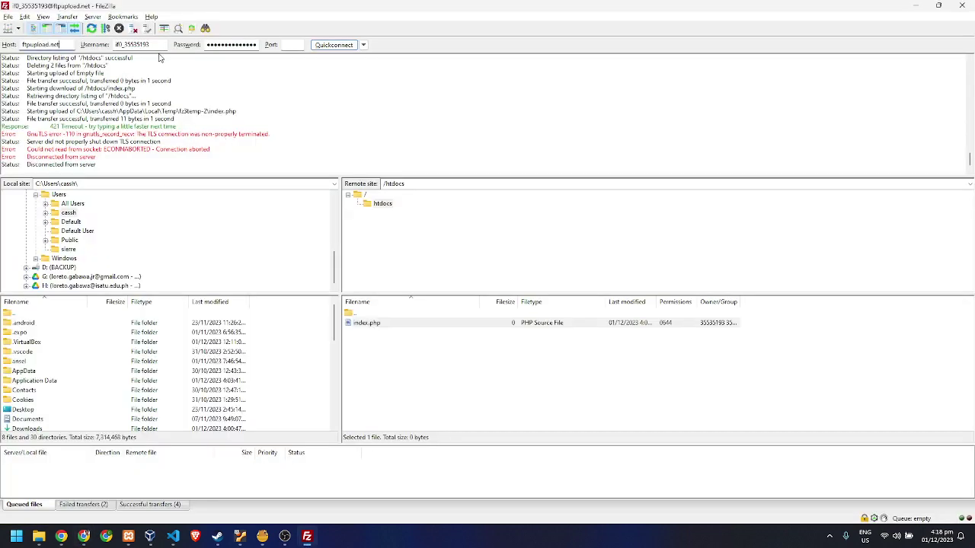
{"action": "key", "text": "Tab"}
{"action": "key", "text": "ctrl+v"}
Copy the FTP password from the InfinityFree page in Chrome into the Password field in FileZilla
{"action": "key", "text": "alt+Tab"}
{"action": "double_click", "coordinate": [518, 308]}
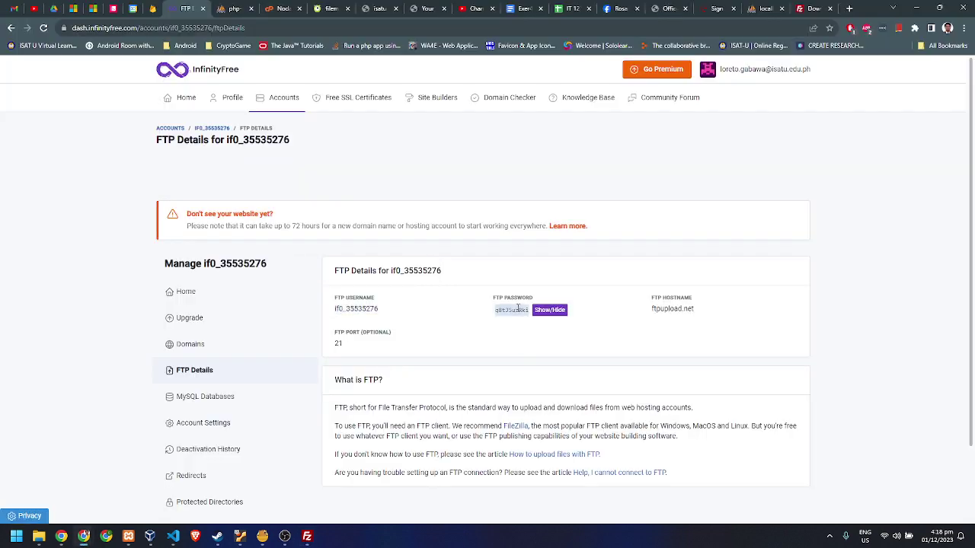
{"action": "key", "text": "ctrl+c"}
{"action": "key", "text": "alt+Tab"}
{"action": "left_click", "coordinate": [255, 45]}
{"action": "key", "text": "ctrl+v"}
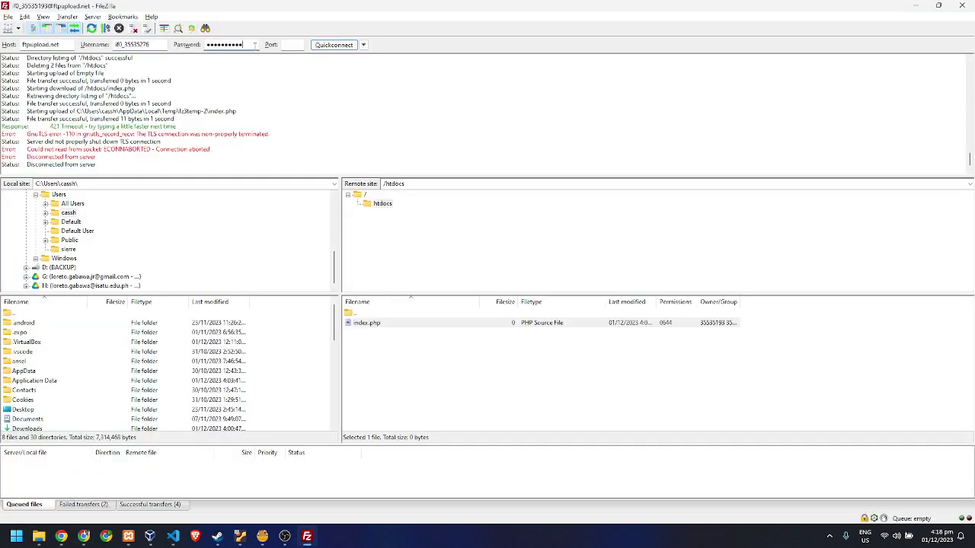
Set the port to 21 and connect to the FTP server, establishing the connection in a new tab
{"action": "left_click", "coordinate": [294, 46]}
{"action": "type", "text": "21"}
{"action": "left_click", "coordinate": [317, 46]}
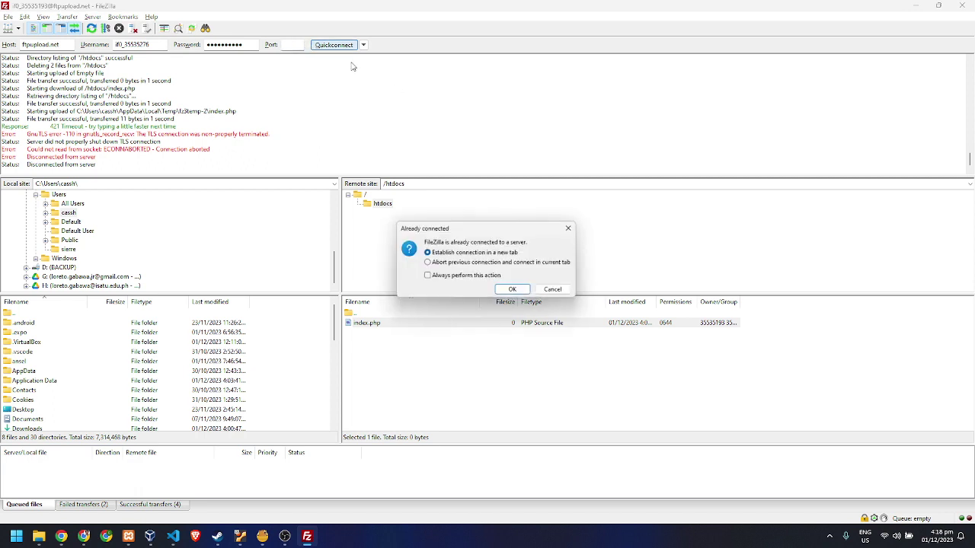
{"action": "left_click", "coordinate": [528, 290]}
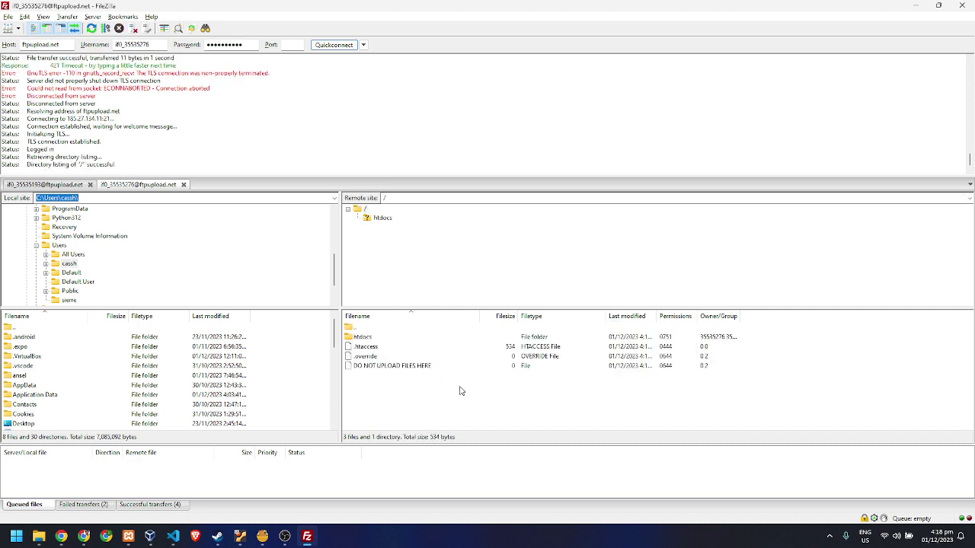
Widen the Filename column of the remote file list and examine the files in the root directory
{"action": "left_click_drag", "start_coordinate": [482, 313], "coordinate": [514, 314]}
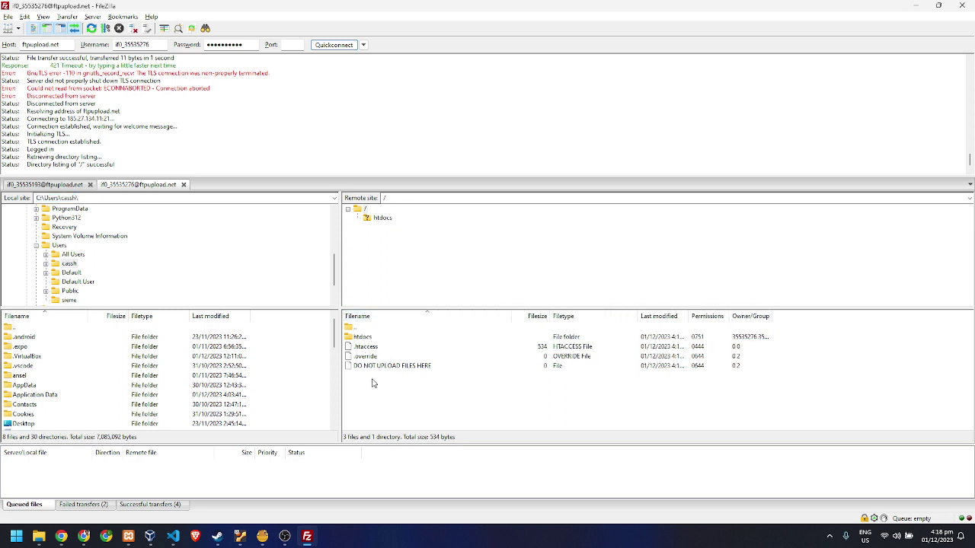
{"action": "left_click", "coordinate": [356, 347]}
{"action": "left_click_drag", "start_coordinate": [463, 417], "coordinate": [373, 357]}
{"action": "left_click", "coordinate": [426, 396]}
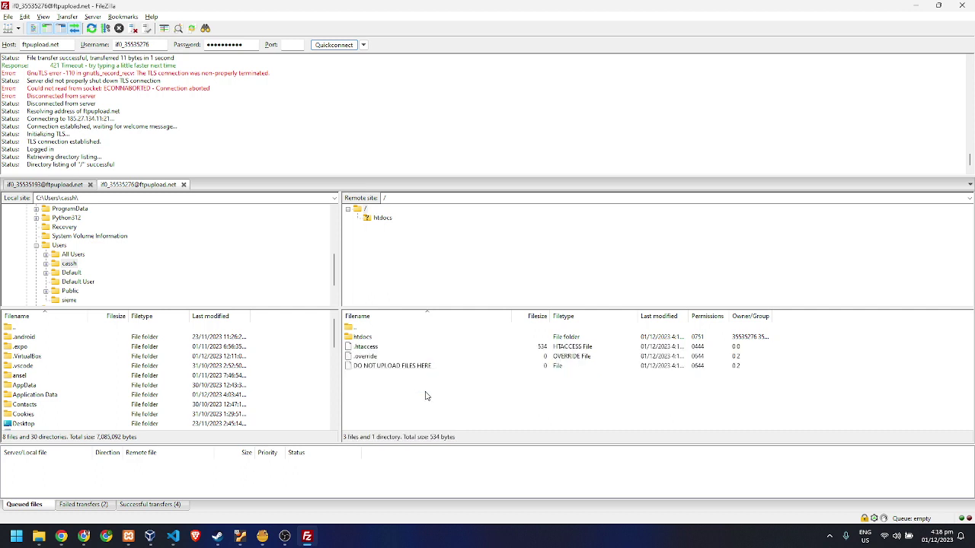
Open the remote htdocs folder and examine the default files inside it
{"action": "double_click", "coordinate": [361, 338]}
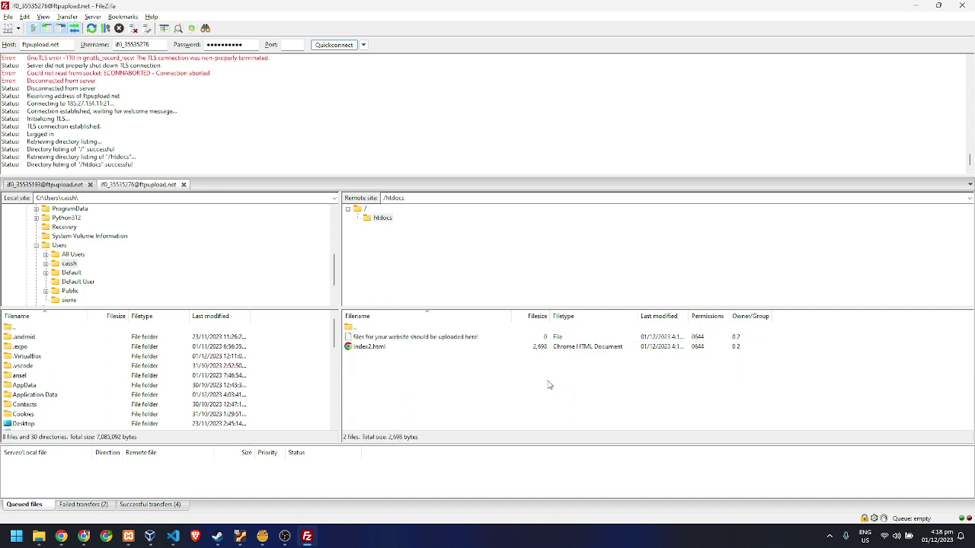
{"action": "left_click_drag", "start_coordinate": [529, 399], "coordinate": [431, 355]}
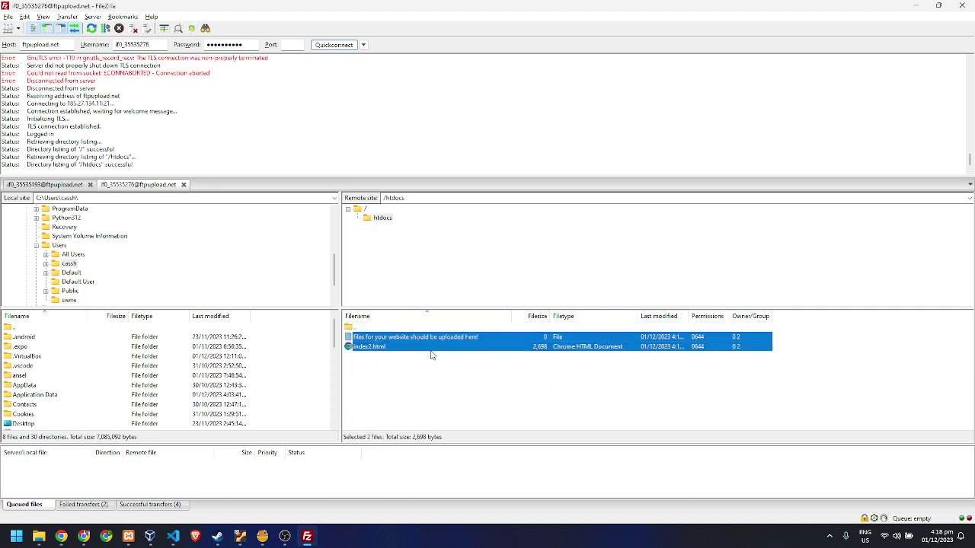
{"action": "left_click", "coordinate": [478, 384]}
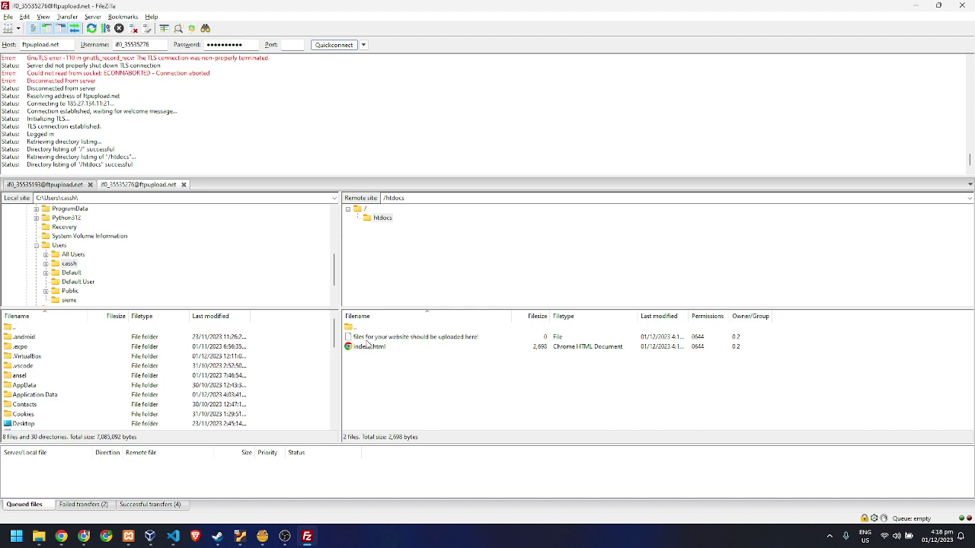
{"action": "left_click", "coordinate": [482, 341]}
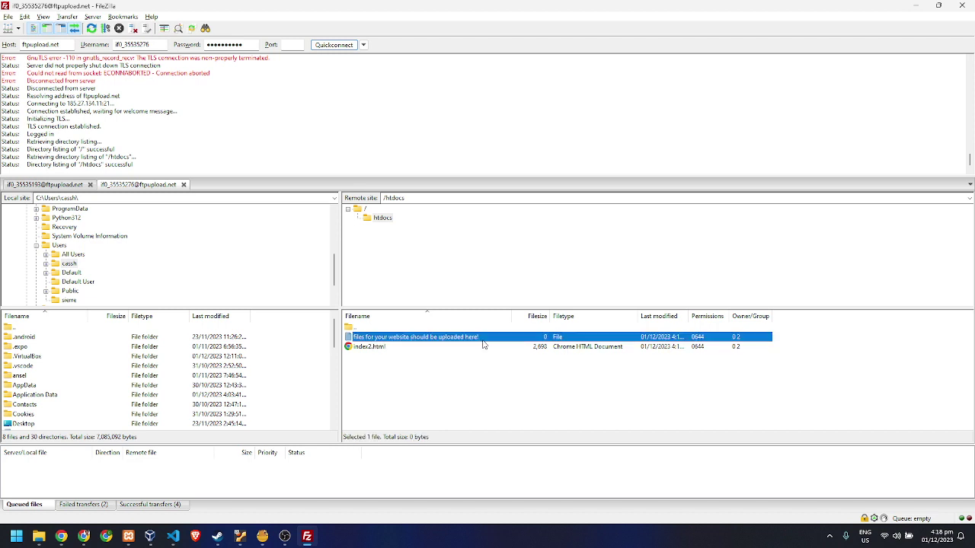
{"action": "left_click", "coordinate": [511, 381]}
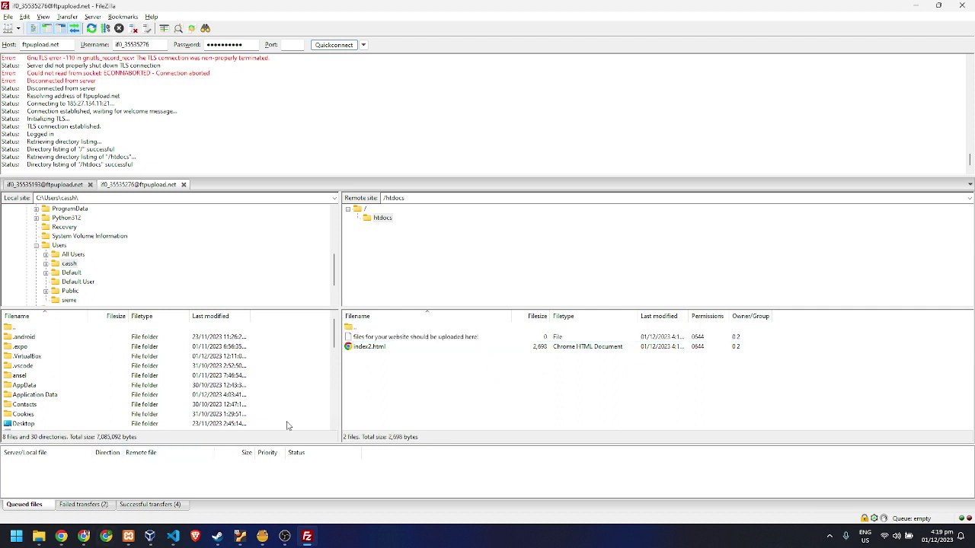
Switch to Chrome and go from the FTP details page back to the InfinityFree hosting accounts list
{"action": "mouse_move", "coordinate": [89, 545]}
{"action": "left_click", "coordinate": [83, 488]}
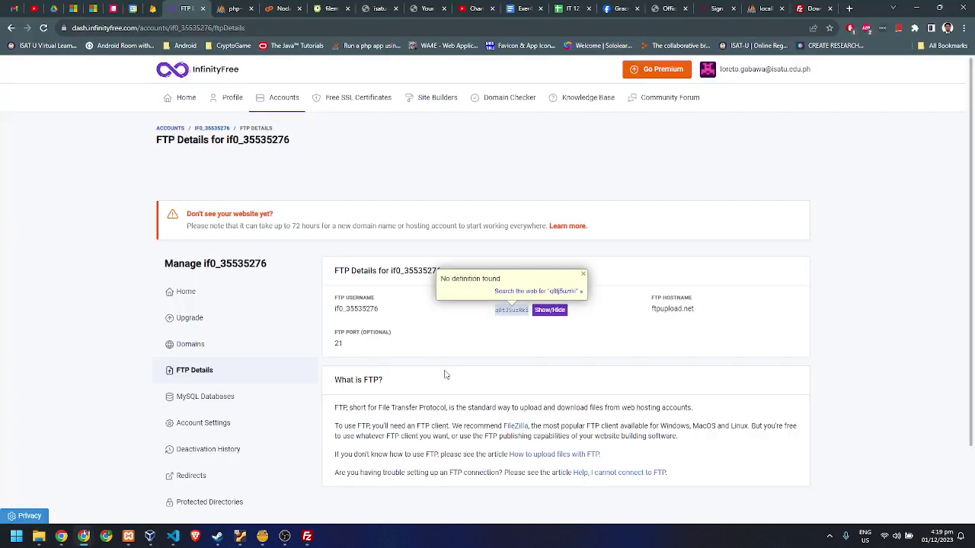
{"action": "left_click", "coordinate": [796, 355]}
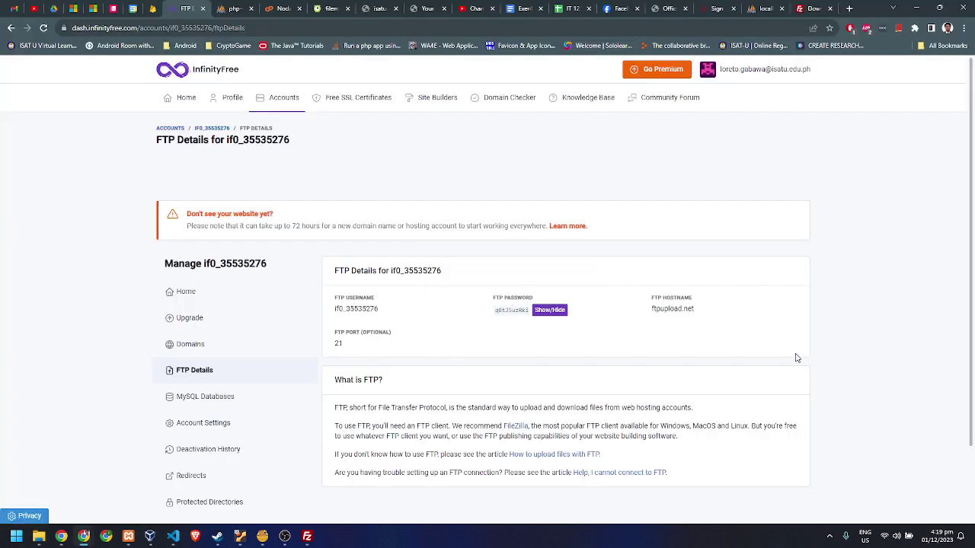
{"action": "left_click", "coordinate": [196, 295]}
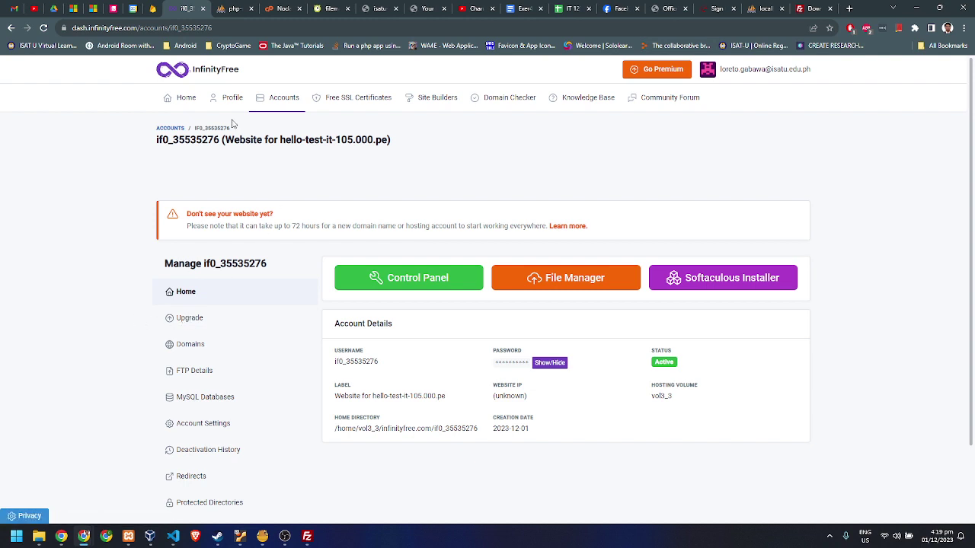
{"action": "left_click", "coordinate": [278, 107]}
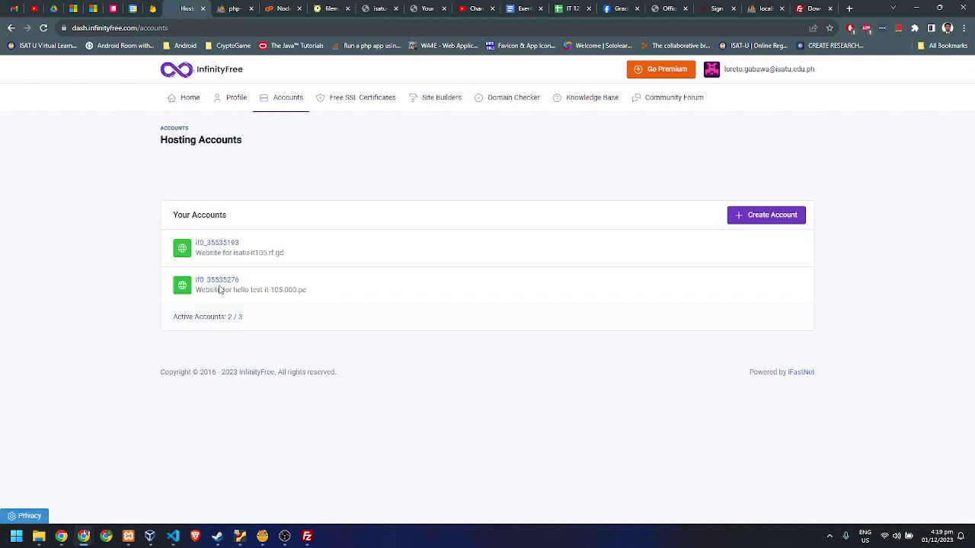
Open the hello-test-it-105.000.pe hosting account and look over its management options and account details
{"action": "left_click", "coordinate": [230, 288]}
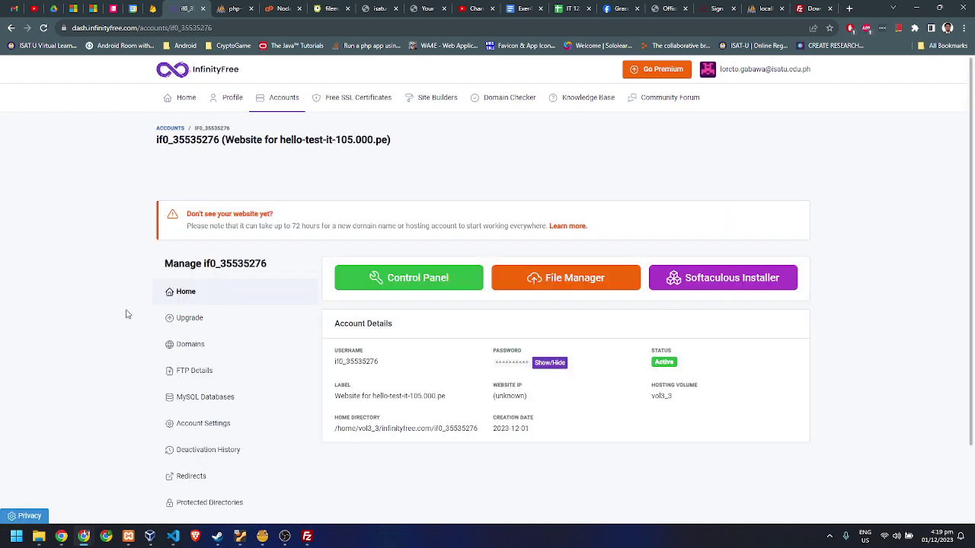
{"action": "scroll", "coordinate": [130, 314], "scroll_direction": "down", "scroll_amount": 2}
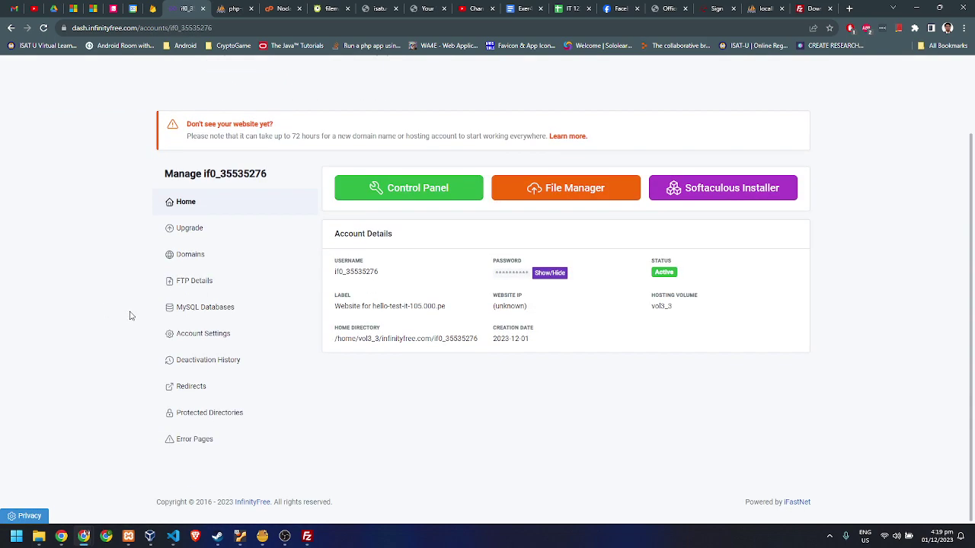
{"action": "scroll", "coordinate": [129, 316], "scroll_direction": "up", "scroll_amount": 2}
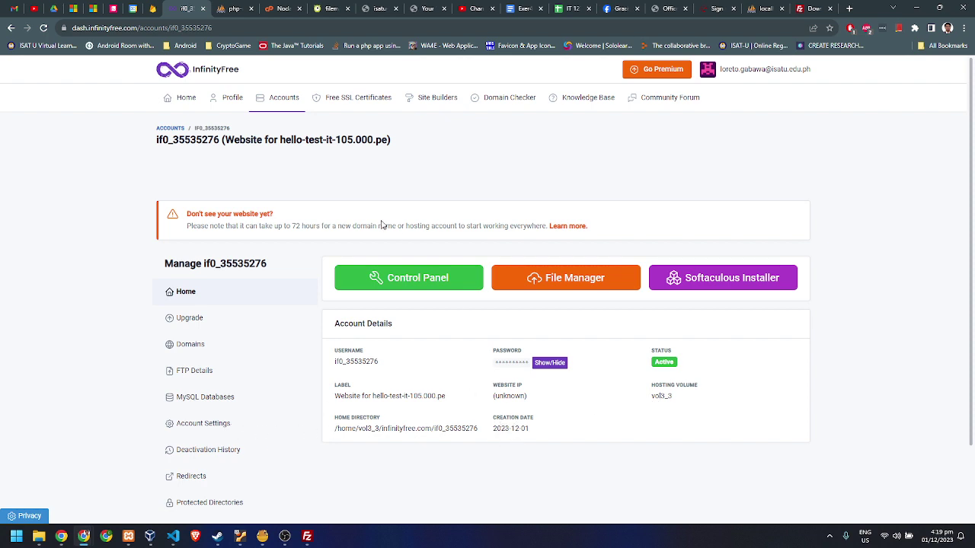
{"action": "left_click_drag", "start_coordinate": [281, 140], "coordinate": [388, 146]}
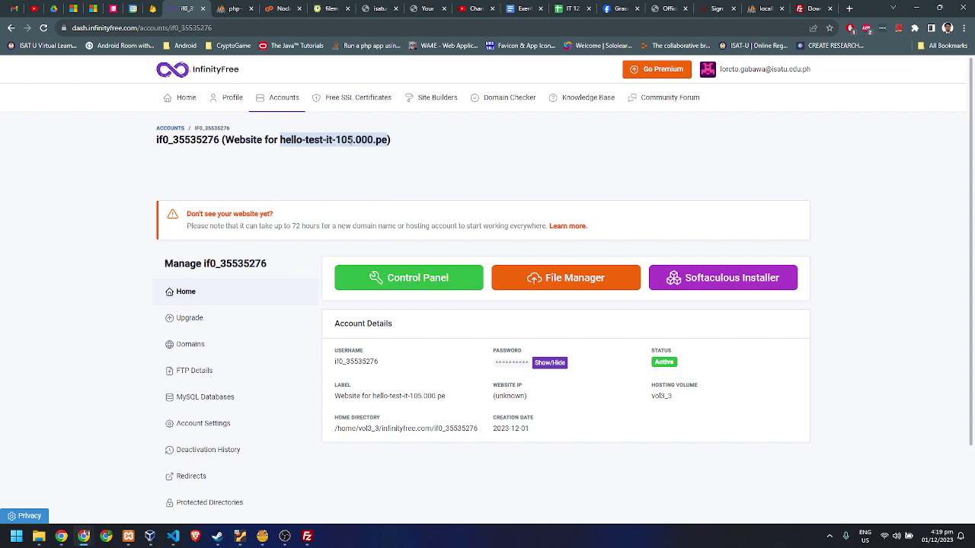
{"action": "right_click", "coordinate": [351, 141]}
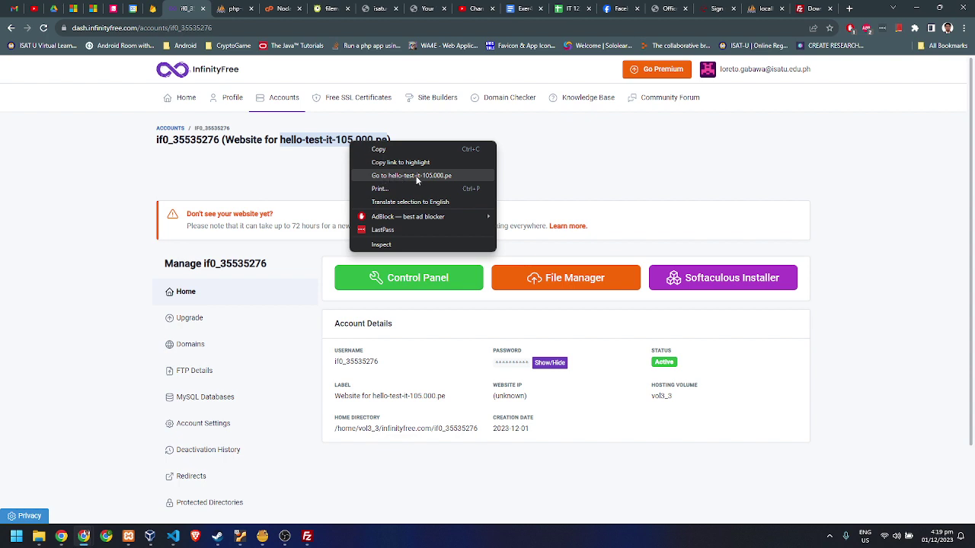
{"action": "left_click", "coordinate": [334, 189]}
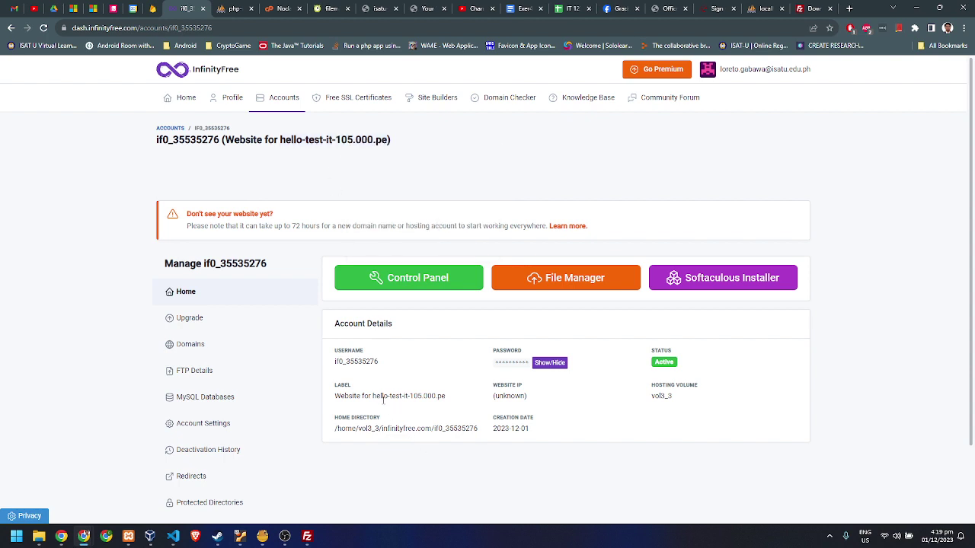
Open the hello-test-it-105.000.pe website from the account label and examine its default landing page
{"action": "left_click_drag", "start_coordinate": [372, 396], "coordinate": [446, 394]}
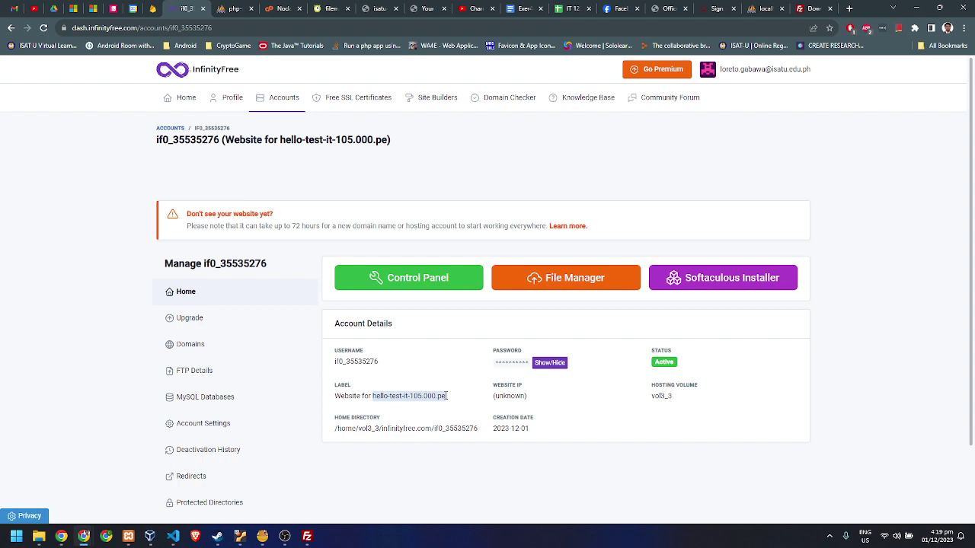
{"action": "right_click", "coordinate": [428, 396]}
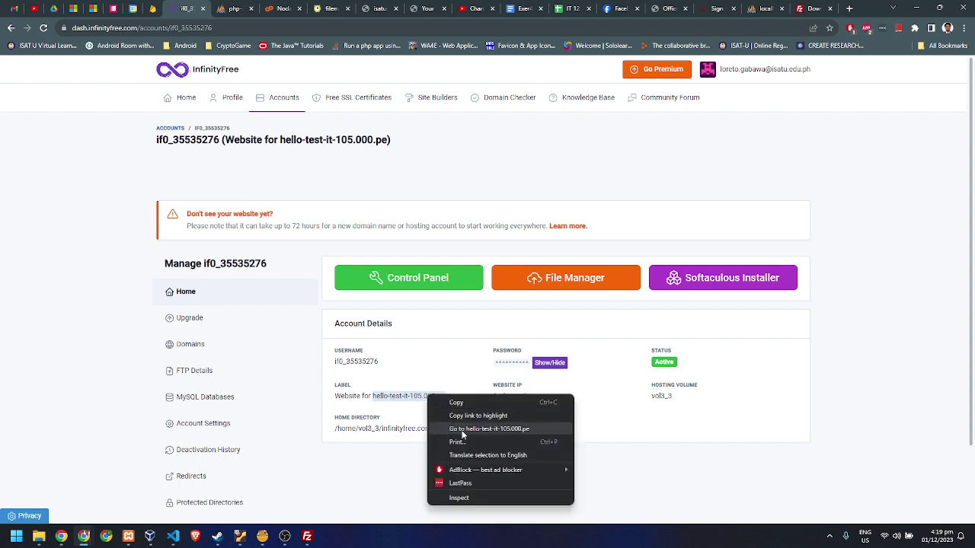
{"action": "left_click", "coordinate": [528, 430]}
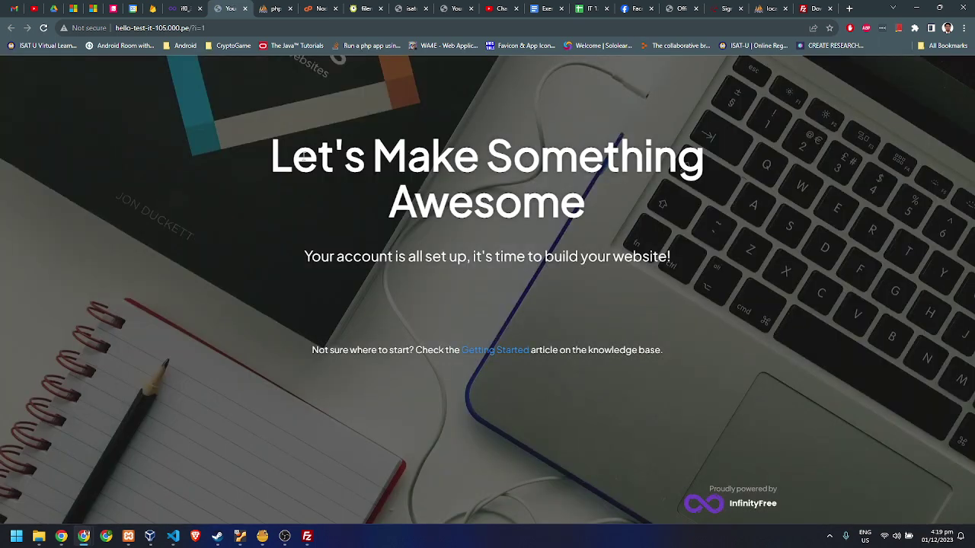
{"action": "triple_click", "coordinate": [303, 156]}
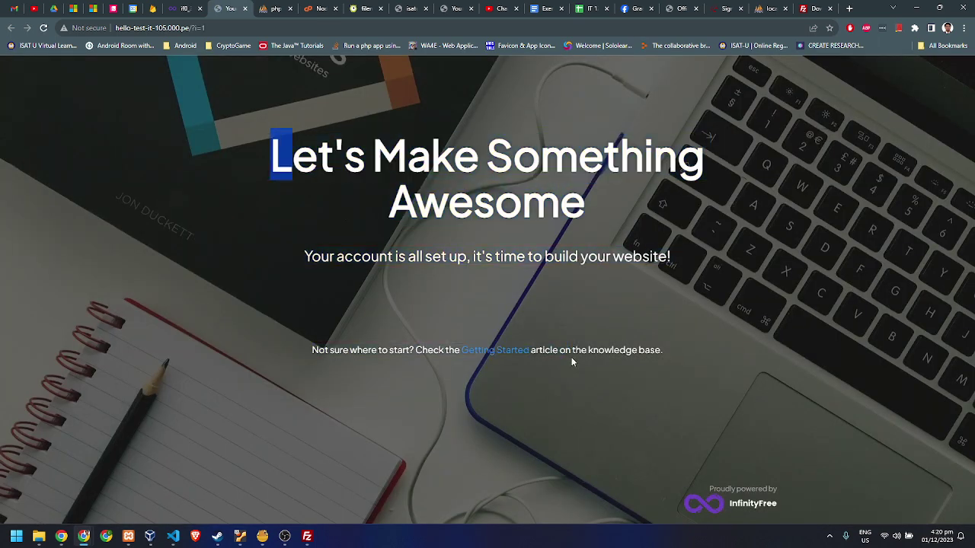
{"action": "left_click", "coordinate": [606, 348]}
{"action": "left_click_drag", "start_coordinate": [590, 350], "coordinate": [396, 162]}
{"action": "left_click", "coordinate": [367, 156]}
{"action": "left_click", "coordinate": [607, 349]}
{"action": "left_click", "coordinate": [474, 167]}
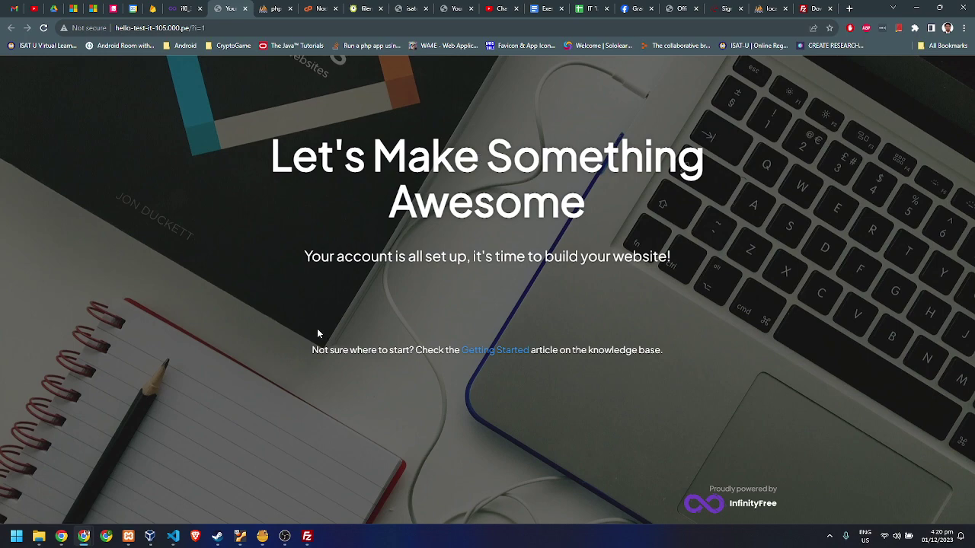
Switch to FileZilla and delete the two default files, including index2.html, from the remote htdocs folder
{"action": "left_click", "coordinate": [306, 536]}
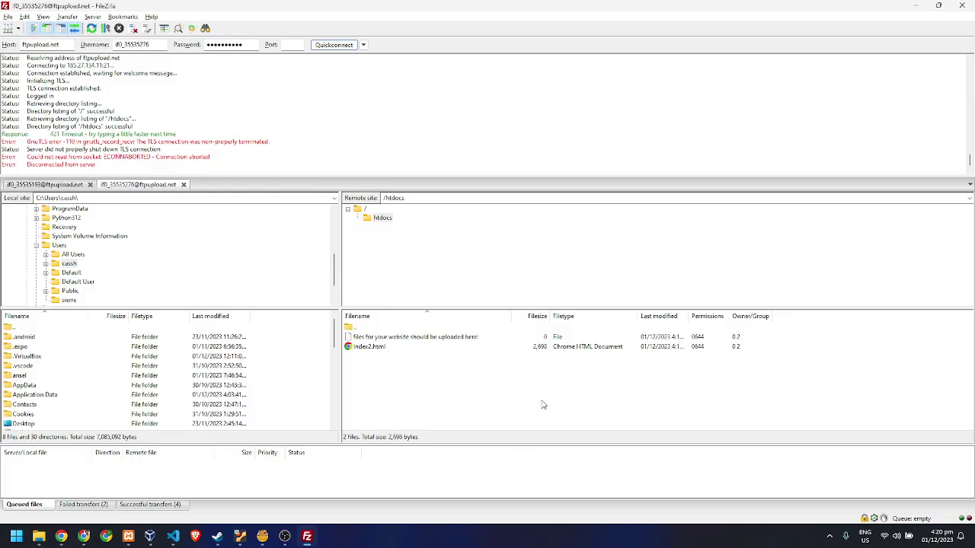
{"action": "left_click_drag", "start_coordinate": [526, 410], "coordinate": [395, 343]}
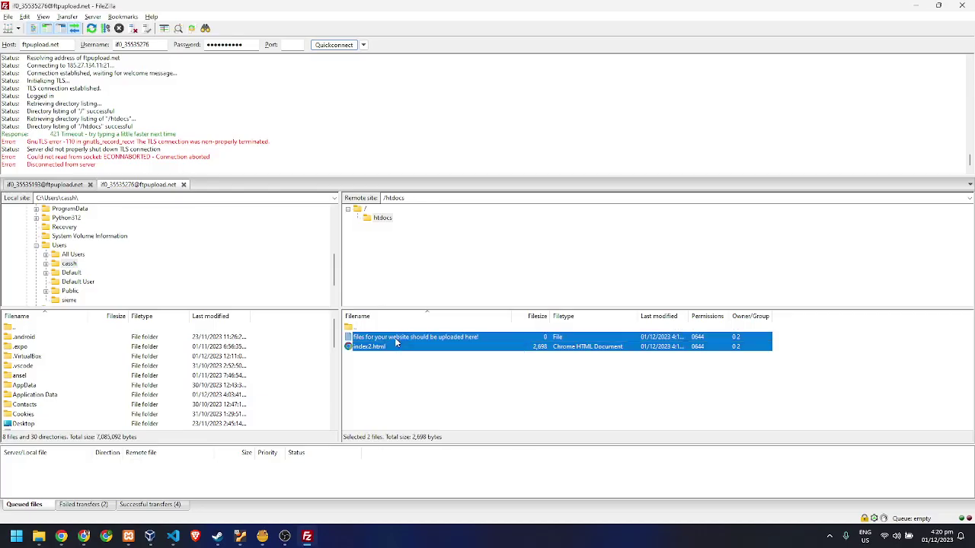
{"action": "key", "text": "Delete"}
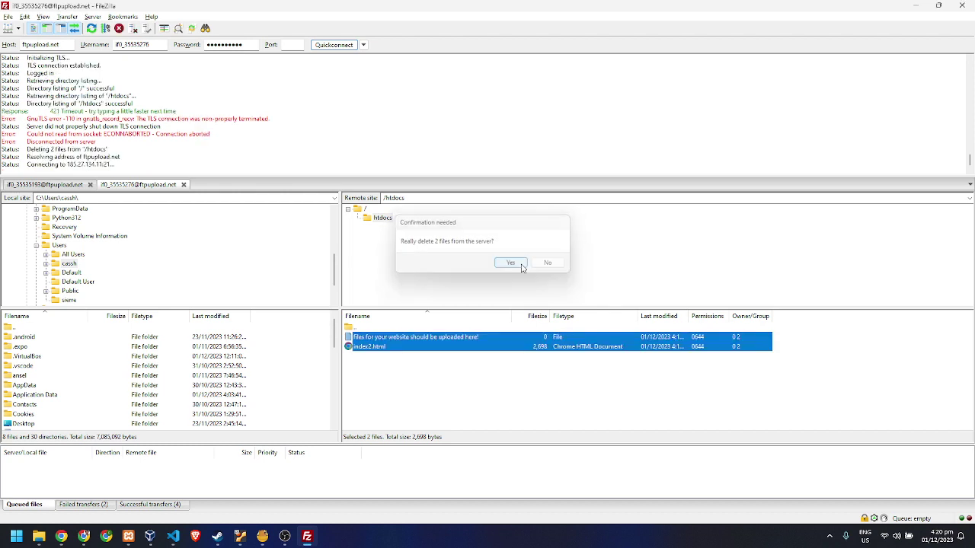
{"action": "left_click", "coordinate": [522, 263]}
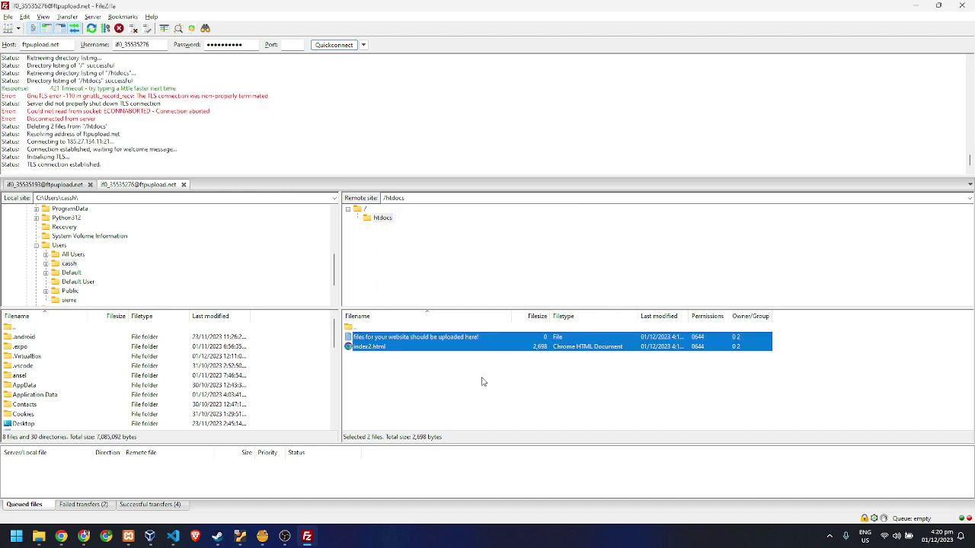
Create a new file named index.php in the remote htdocs folder
{"action": "right_click", "coordinate": [399, 359]}
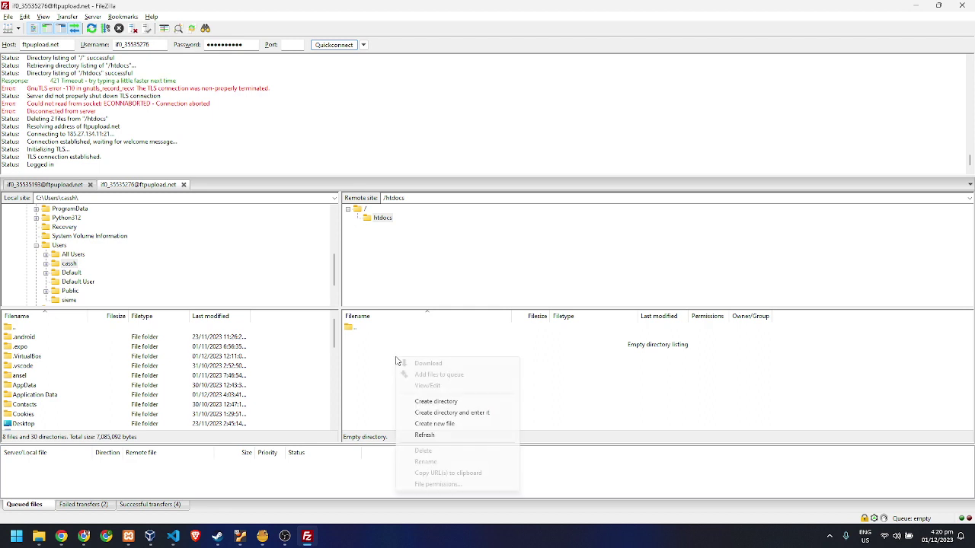
{"action": "left_click", "coordinate": [429, 425]}
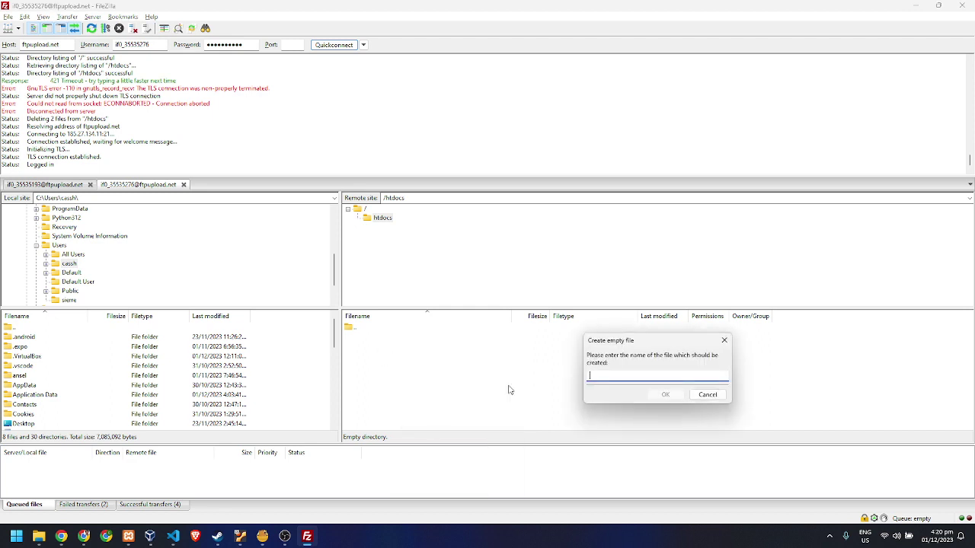
{"action": "type", "text": "index.php"}
{"action": "key", "text": "Return"}
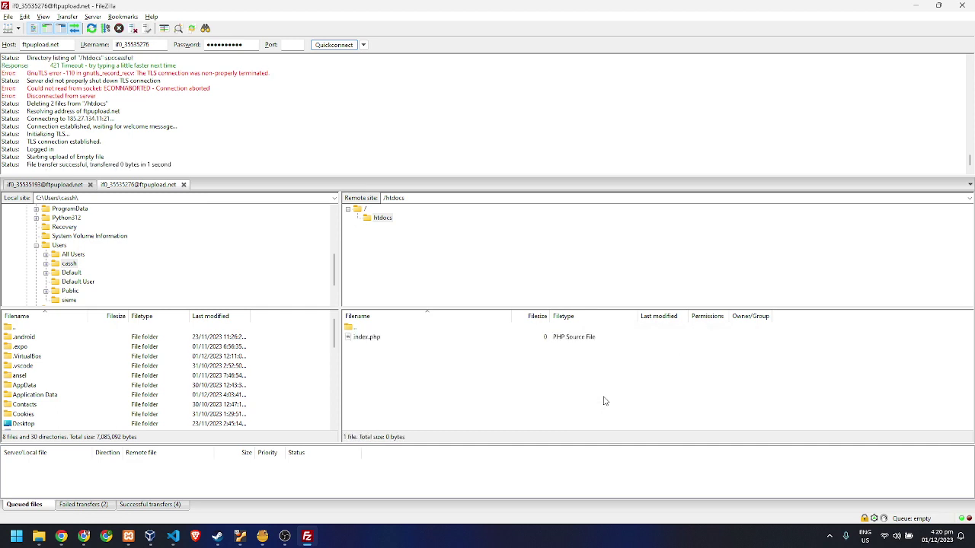
Open the remote index.php for editing, write "Hello World" in it and save the file
{"action": "right_click", "coordinate": [366, 338]}
{"action": "left_click", "coordinate": [396, 367]}
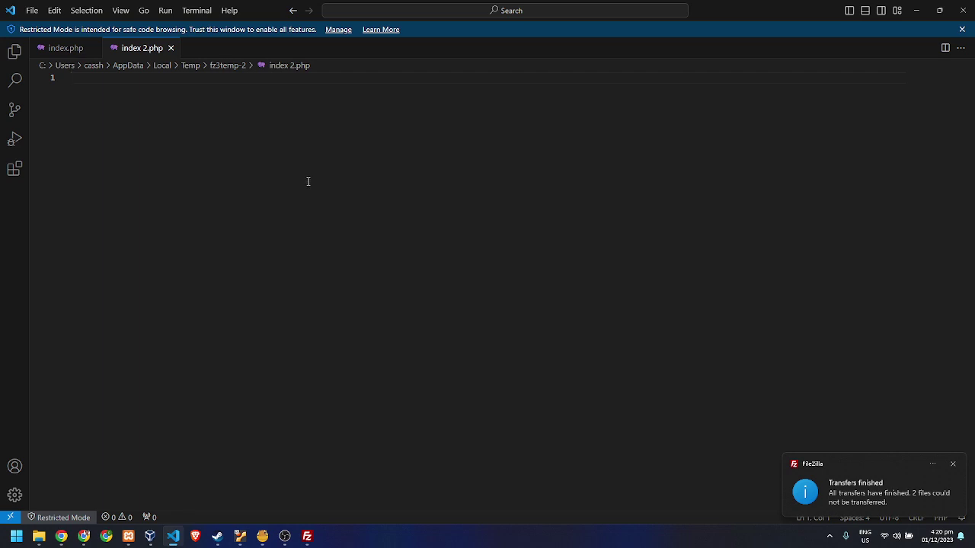
{"action": "type", "text": "Hello World"}
{"action": "key", "text": "ctrl+s"}
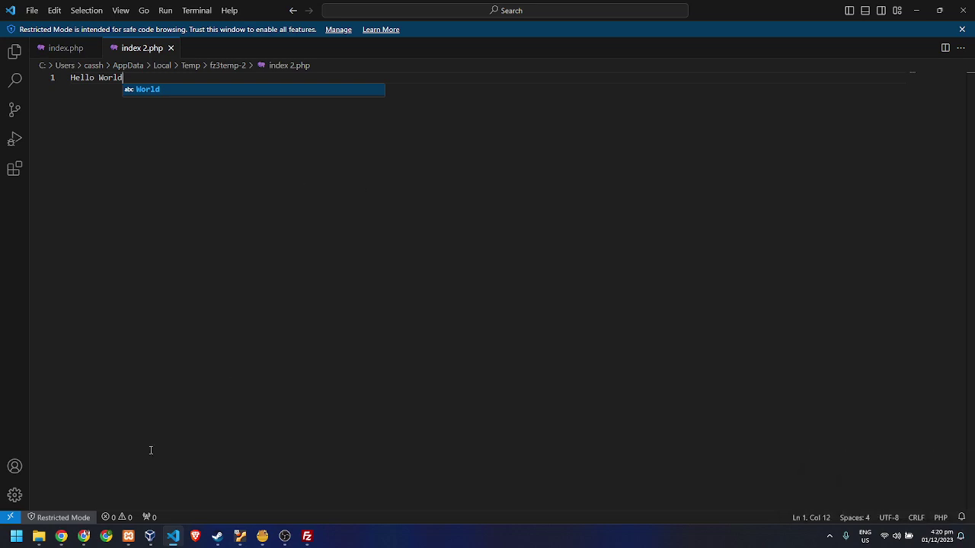
{"action": "key", "text": "Escape"}
Switch to Chrome, reload the hello-test-it-105.000.pe page to check its content, and return to the InfinityFree account page
{"action": "mouse_move", "coordinate": [84, 536]}
{"action": "left_click", "coordinate": [187, 494]}
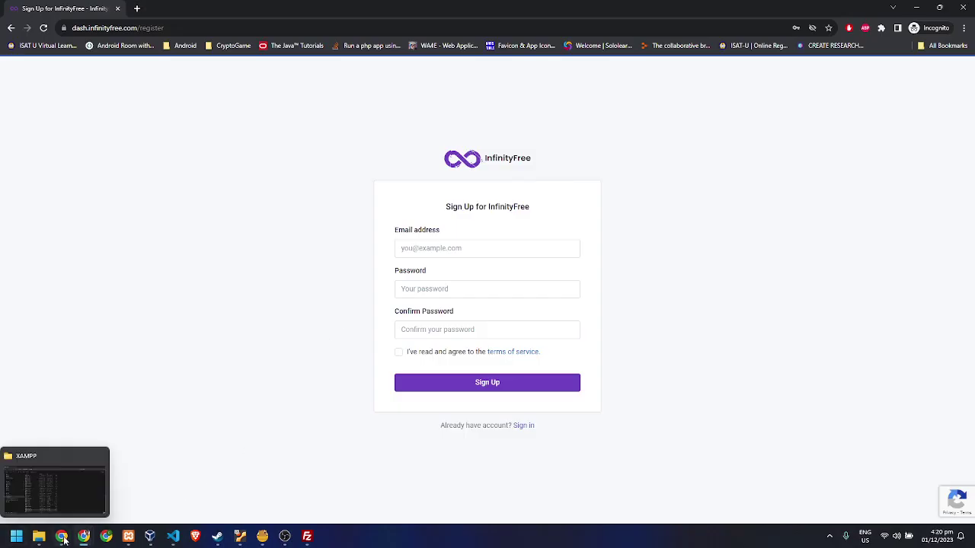
{"action": "left_click", "coordinate": [58, 484]}
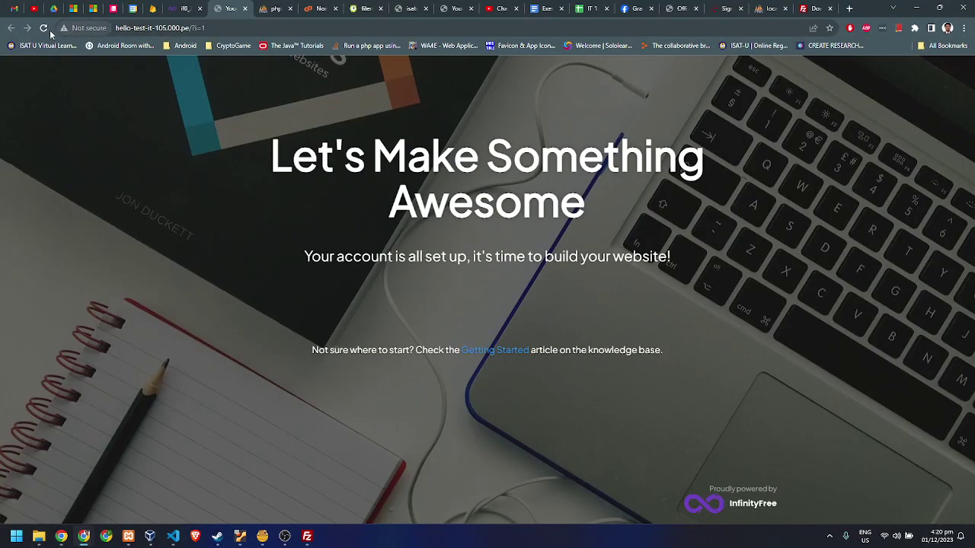
{"action": "left_click", "coordinate": [44, 29]}
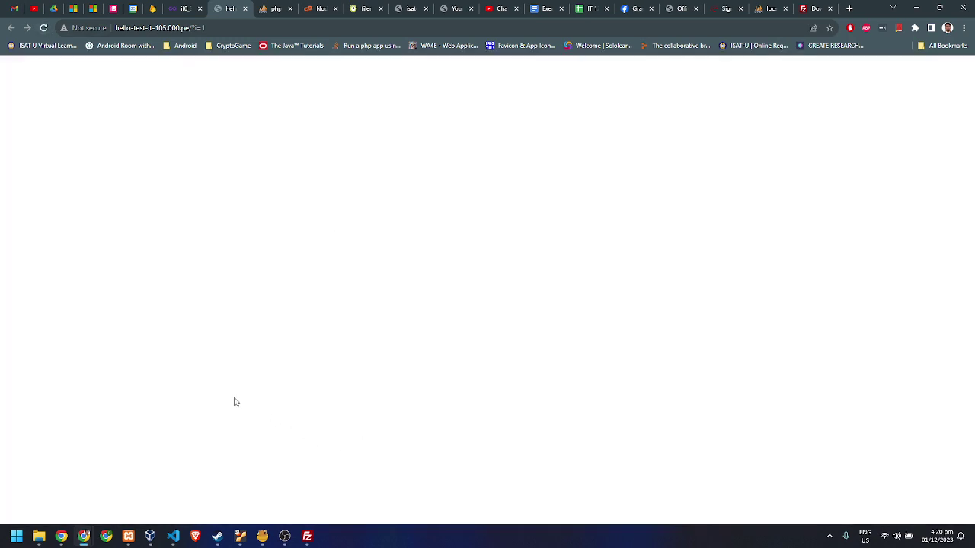
{"action": "left_click", "coordinate": [173, 536]}
{"action": "key", "text": "alt+Tab"}
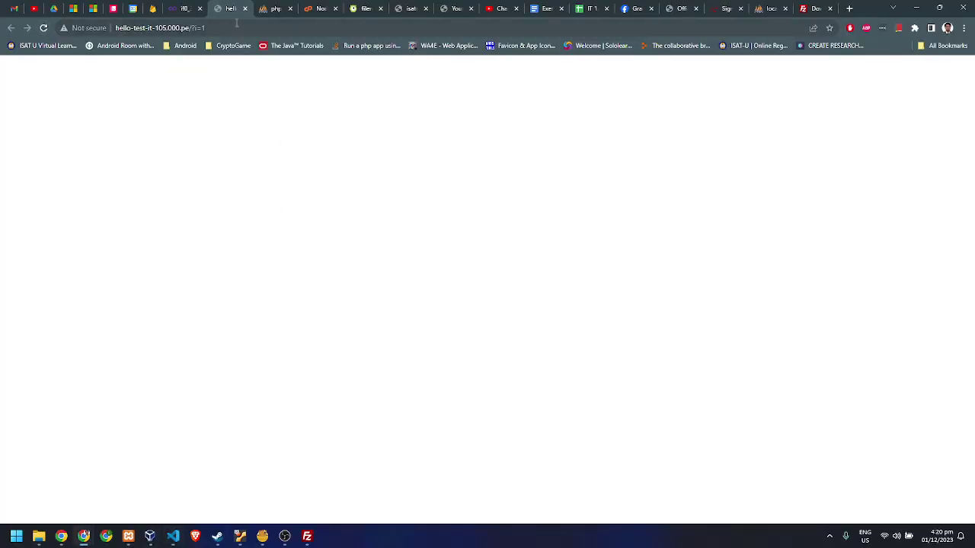
{"action": "left_click", "coordinate": [274, 28]}
{"action": "left_click", "coordinate": [185, 8]}
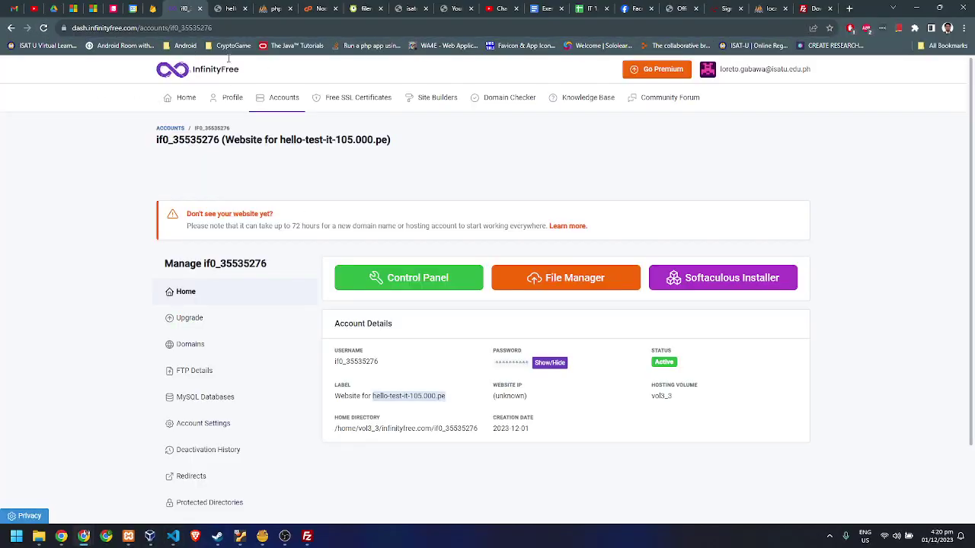
Switch to FileZilla and upload the edited index.php back to the server's htdocs folder
{"action": "left_click", "coordinate": [307, 536]}
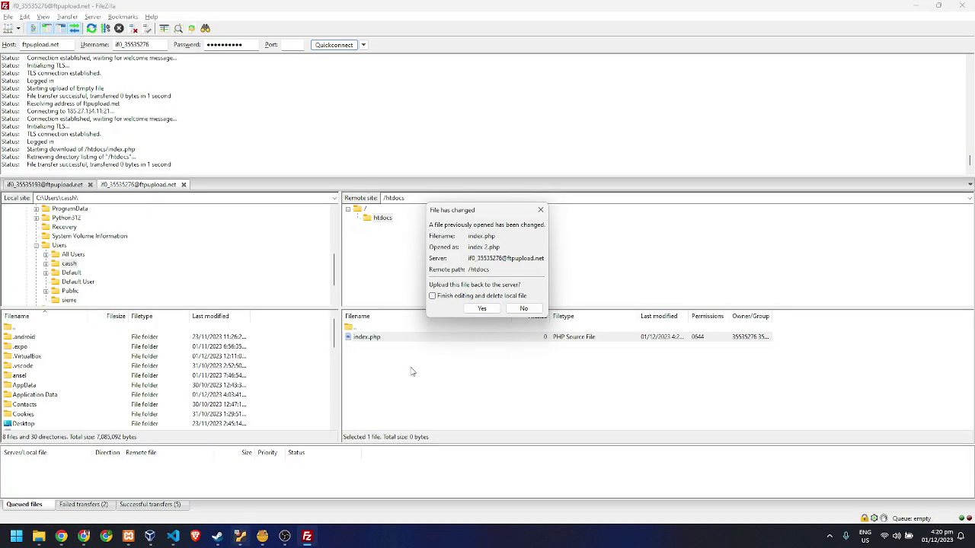
{"action": "mouse_move", "coordinate": [240, 536]}
{"action": "left_click", "coordinate": [174, 536]}
{"action": "left_click", "coordinate": [307, 536]}
{"action": "left_click", "coordinate": [173, 537]}
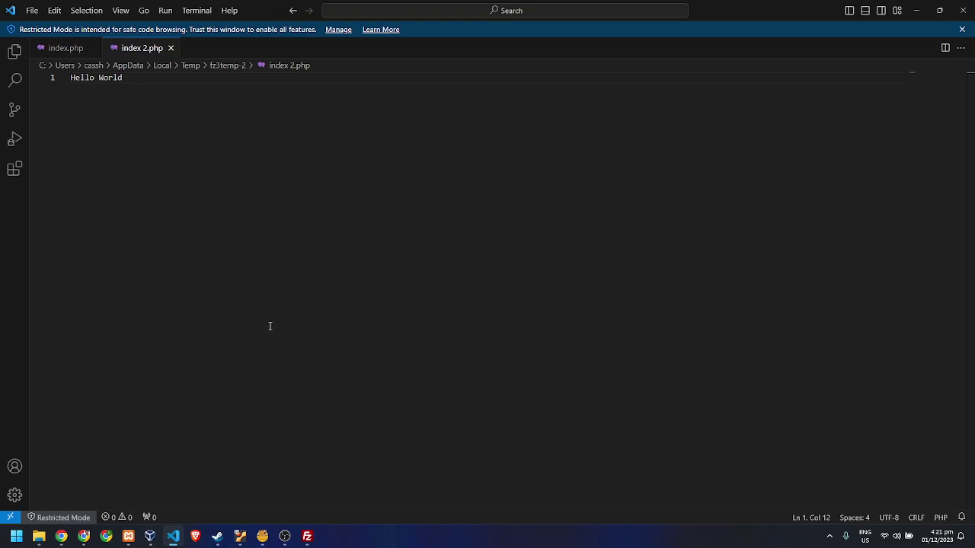
{"action": "left_click", "coordinate": [306, 536]}
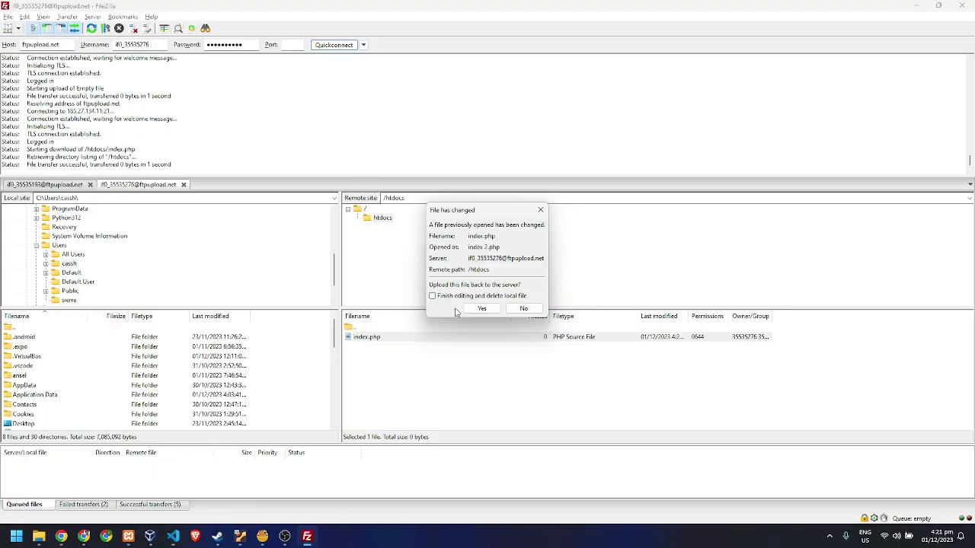
{"action": "left_click_drag", "start_coordinate": [478, 213], "coordinate": [619, 176]}
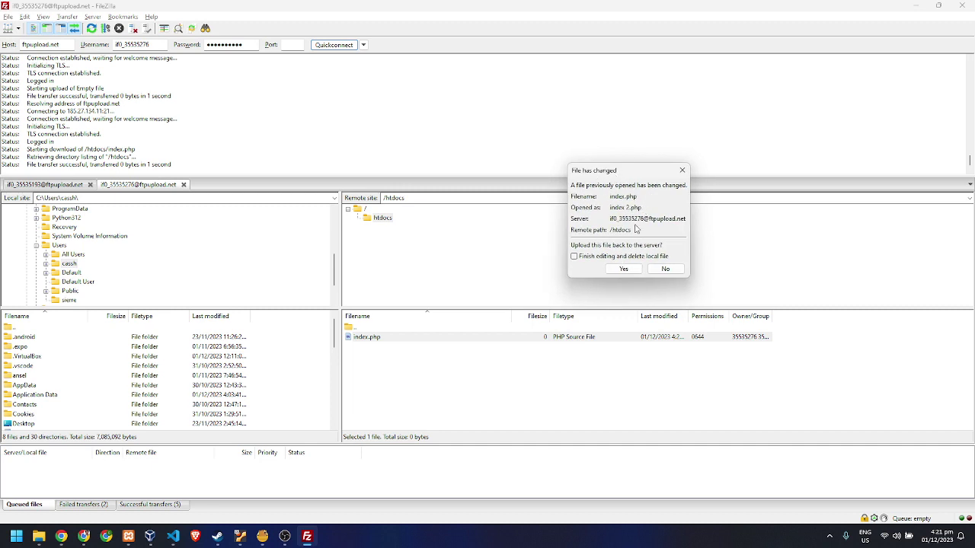
{"action": "left_click", "coordinate": [624, 269]}
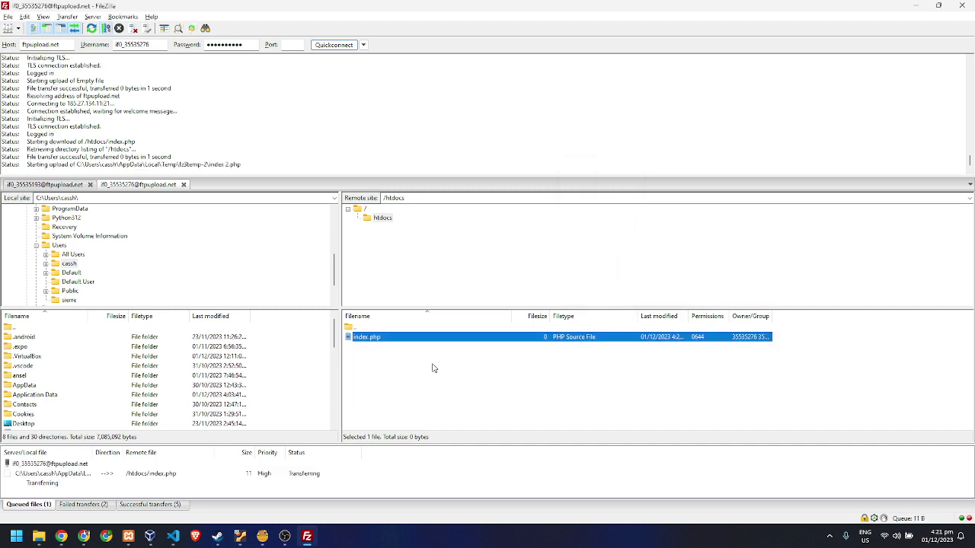
Switch to Chrome and check the hello-test-it-105.000.pe page for the uploaded text
{"action": "mouse_move", "coordinate": [84, 534]}
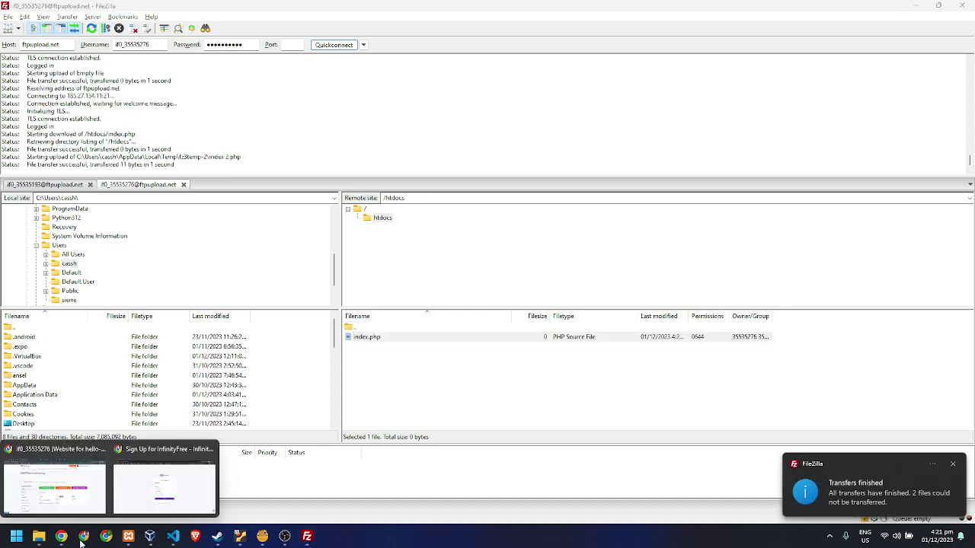
{"action": "left_click", "coordinate": [62, 481]}
{"action": "left_click", "coordinate": [223, 8]}
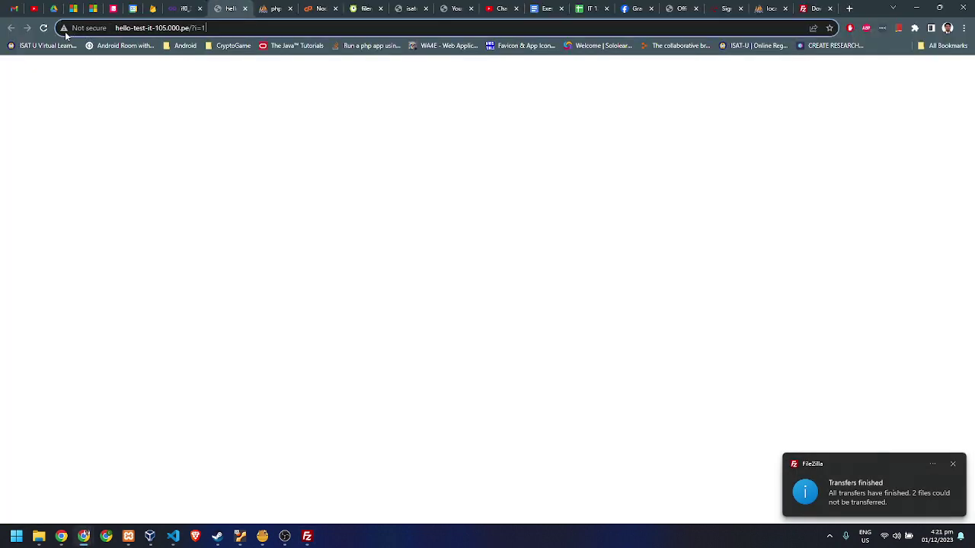
{"action": "left_click_drag", "start_coordinate": [69, 70], "coordinate": [1, 68]}
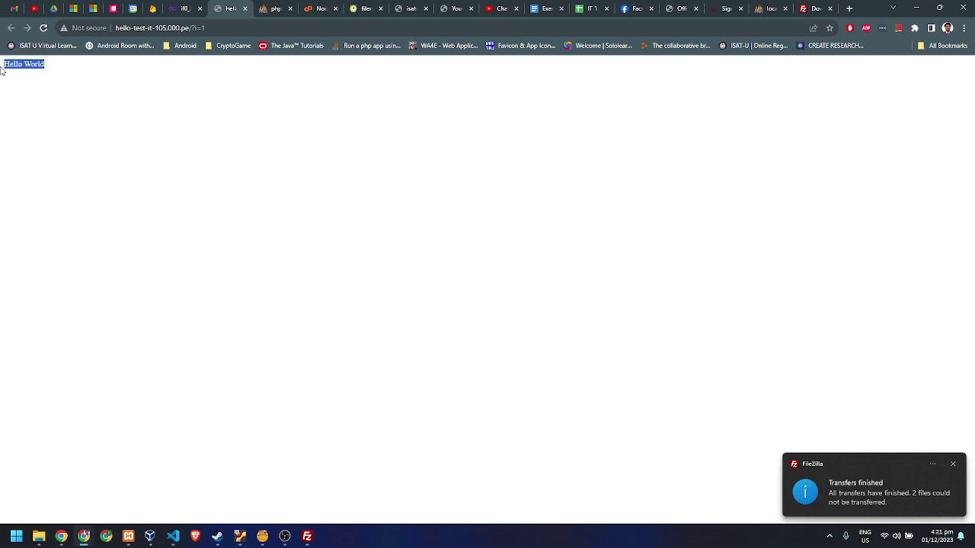
{"action": "double_click", "coordinate": [33, 65]}
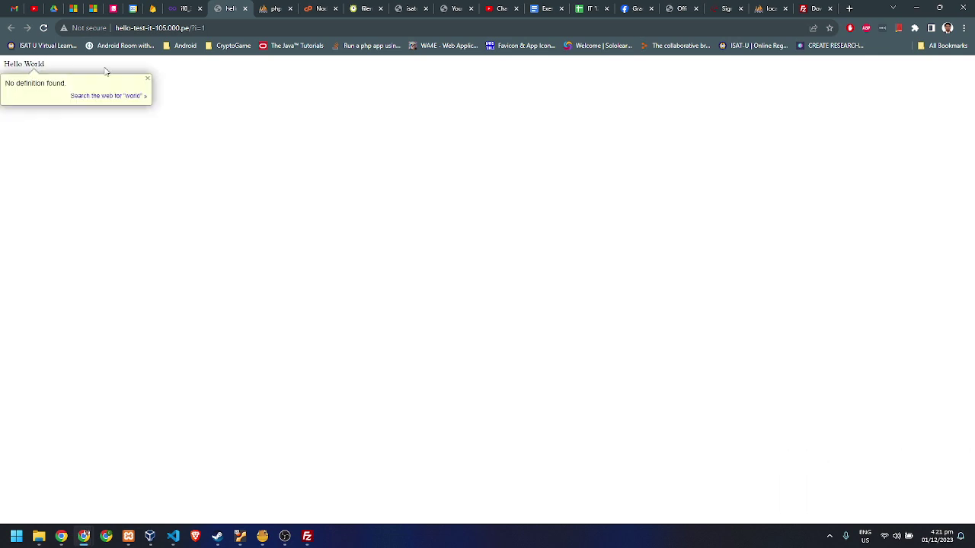
{"action": "left_click", "coordinate": [134, 73]}
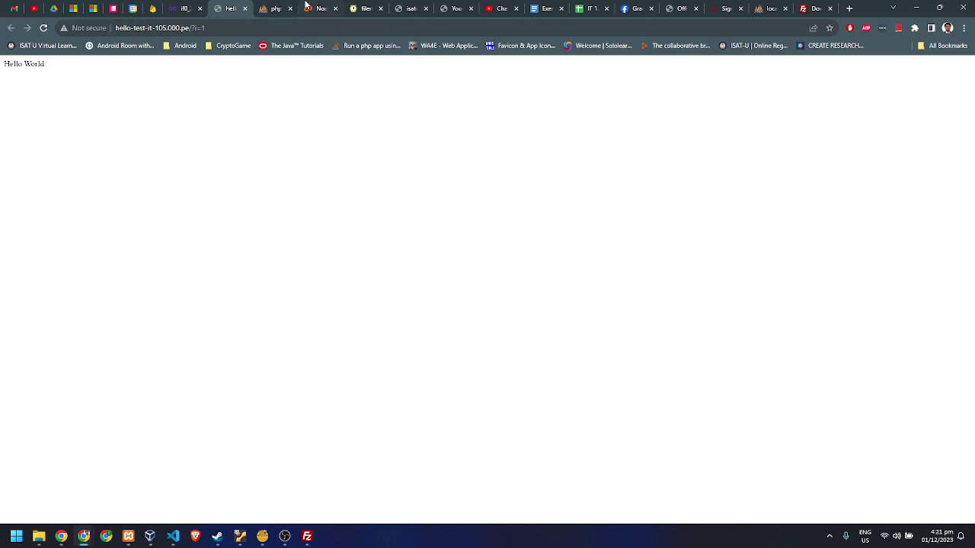
Return to the InfinityFree account page and open the hosting account's Control Panel
{"action": "left_click", "coordinate": [276, 9]}
{"action": "left_click", "coordinate": [246, 6]}
{"action": "left_click", "coordinate": [185, 8]}
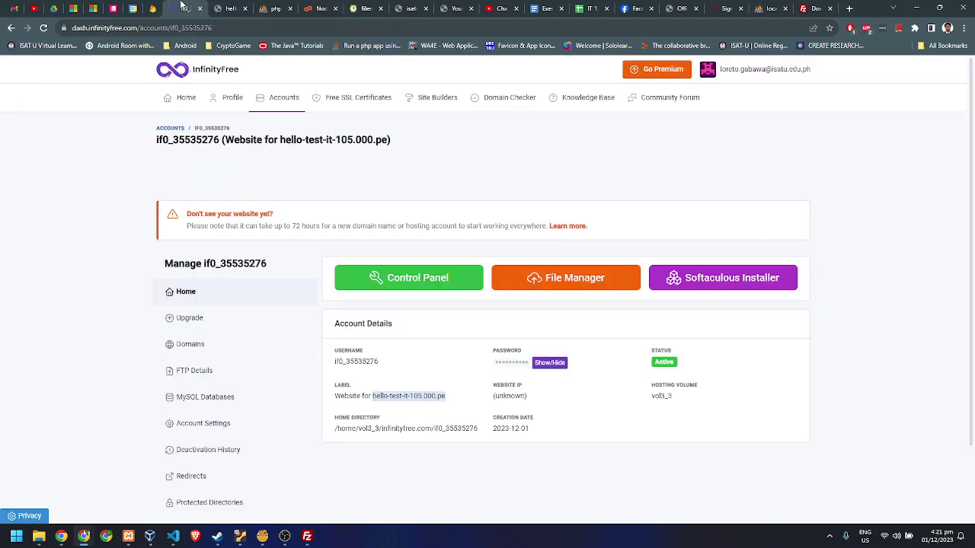
{"action": "scroll", "coordinate": [833, 329], "scroll_direction": "down", "scroll_amount": 1}
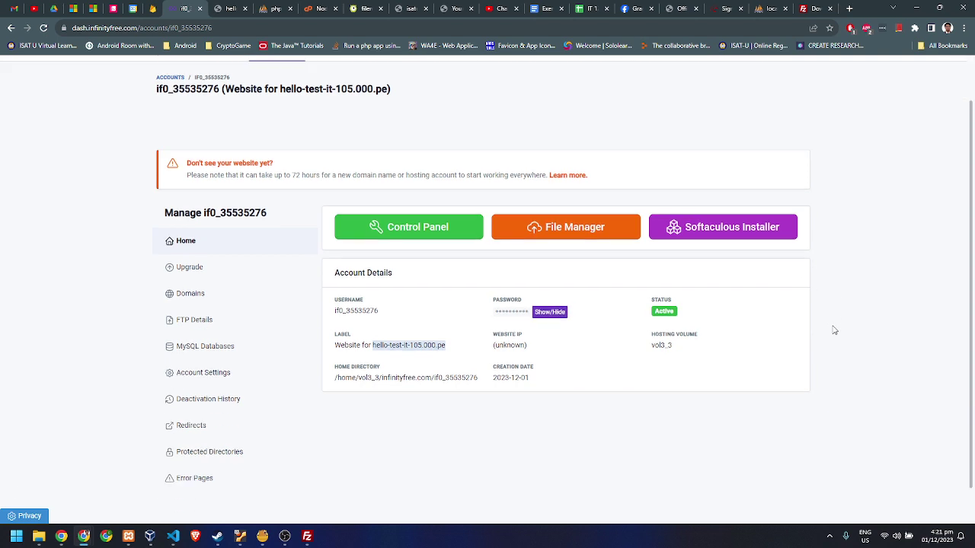
{"action": "scroll", "coordinate": [370, 231], "scroll_direction": "up", "scroll_amount": 1}
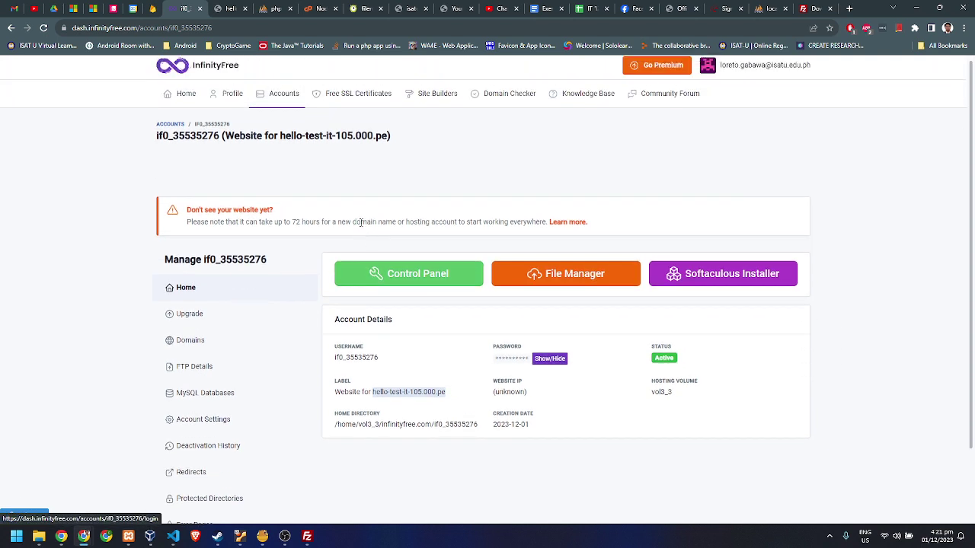
{"action": "left_click", "coordinate": [409, 281]}
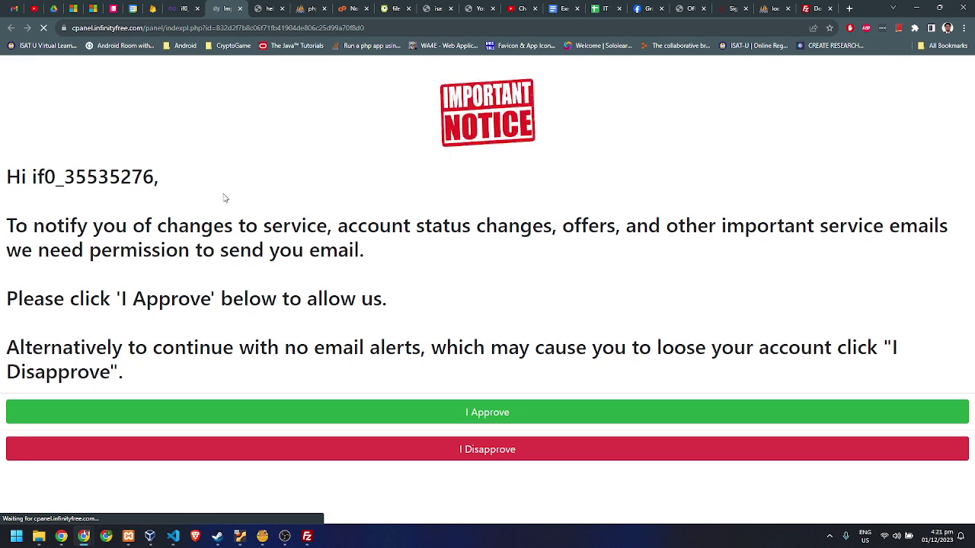
Read the email permission notice and approve receiving service emails to enter the control panel
{"action": "left_click_drag", "start_coordinate": [272, 198], "coordinate": [627, 373]}
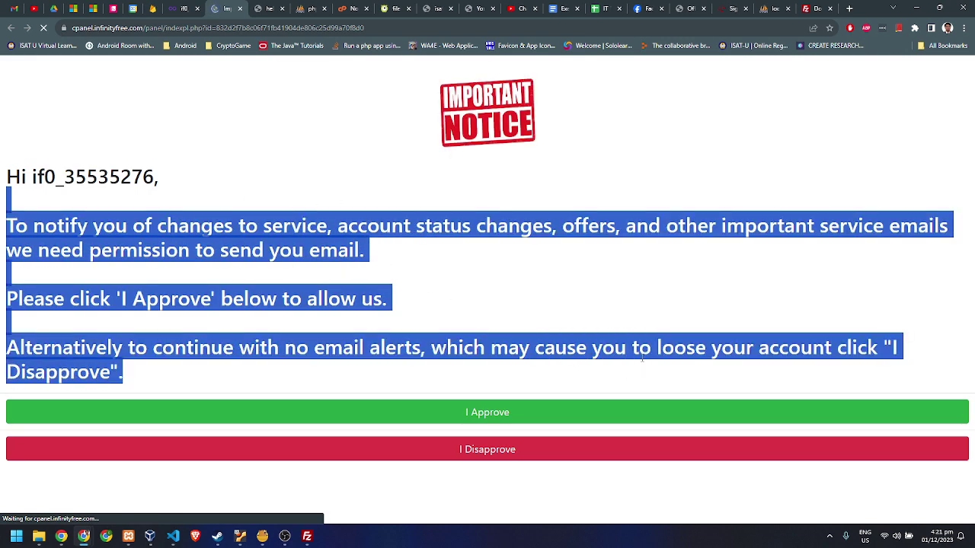
{"action": "left_click", "coordinate": [642, 359]}
{"action": "left_click", "coordinate": [463, 412]}
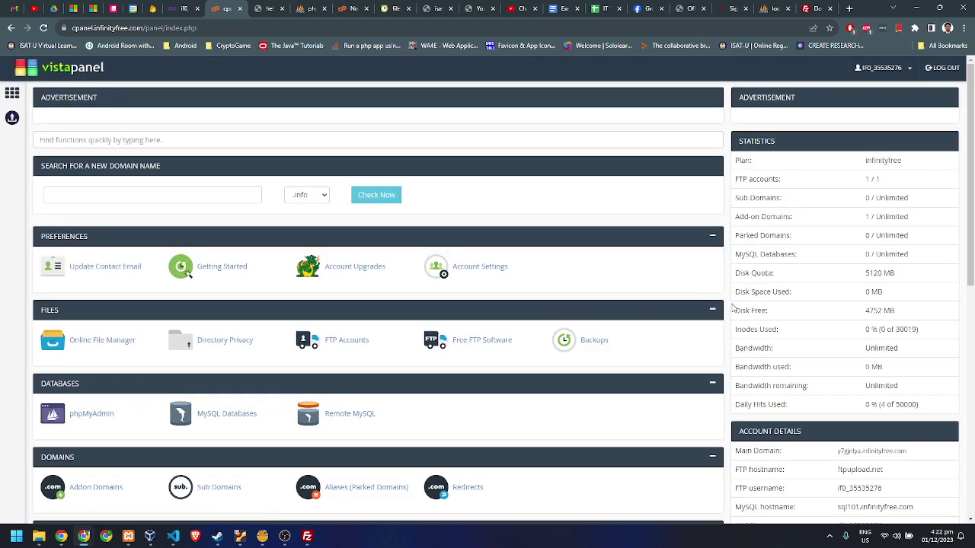
Look over the hosting control panel's functions and open the MySQL Databases page
{"action": "scroll", "coordinate": [733, 307], "scroll_direction": "down", "scroll_amount": 1}
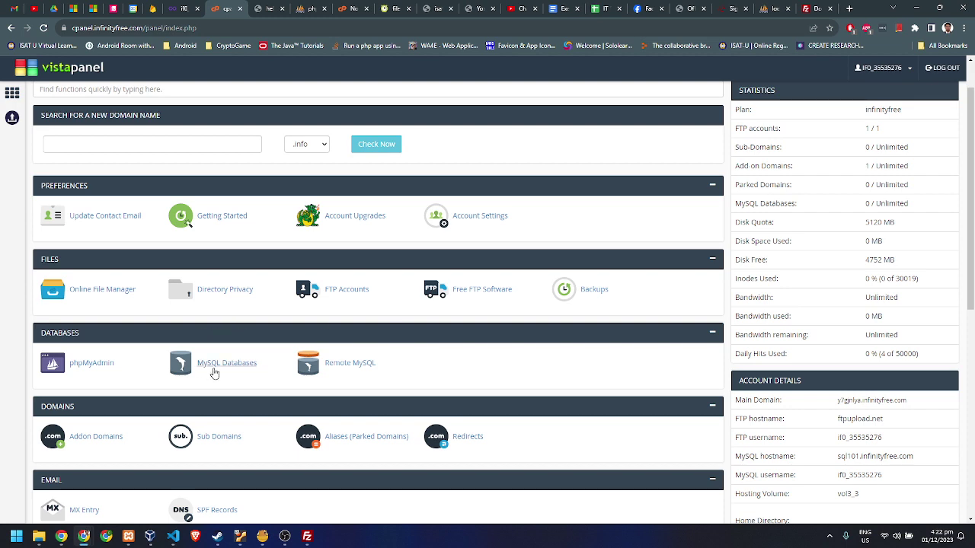
{"action": "scroll", "coordinate": [65, 327], "scroll_direction": "up", "scroll_amount": 1}
{"action": "scroll", "coordinate": [65, 327], "scroll_direction": "down", "scroll_amount": 1}
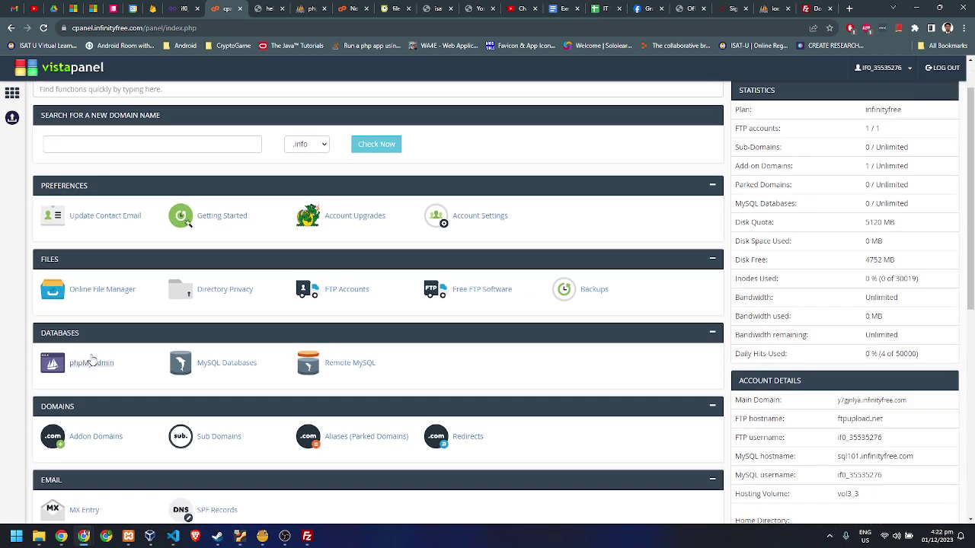
{"action": "left_click", "coordinate": [242, 370]}
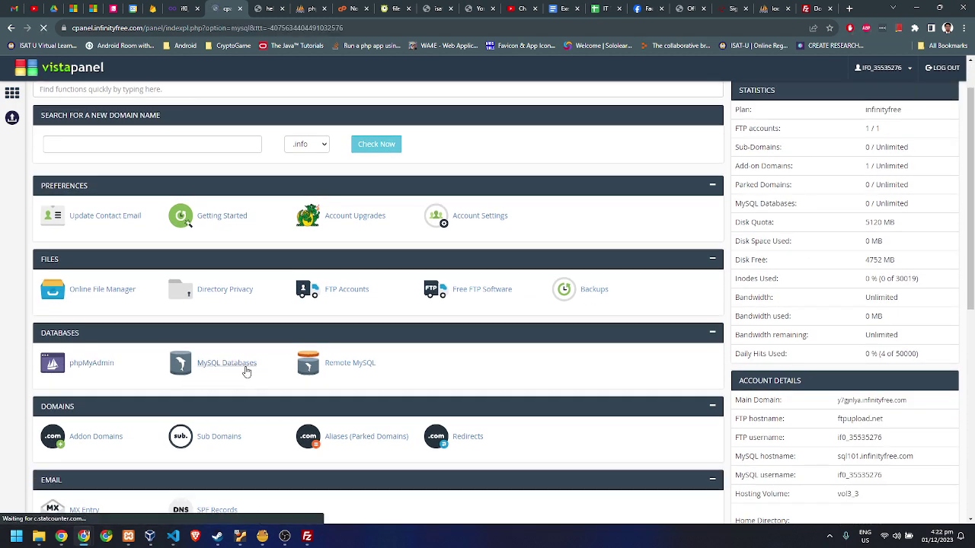
{"action": "scroll", "coordinate": [598, 359], "scroll_direction": "down", "scroll_amount": 2}
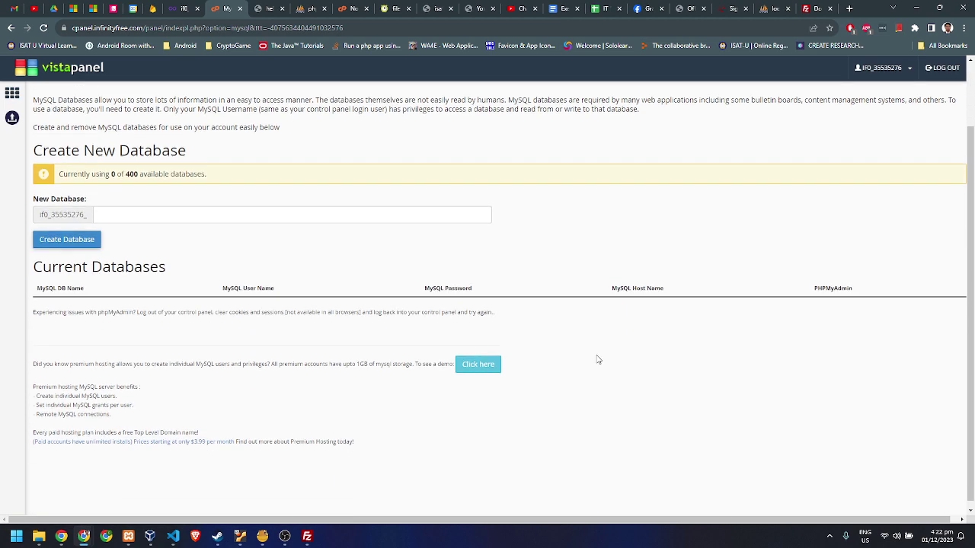
Create a new MySQL database with the name suffix test_it105
{"action": "scroll", "coordinate": [609, 370], "scroll_direction": "up", "scroll_amount": 3}
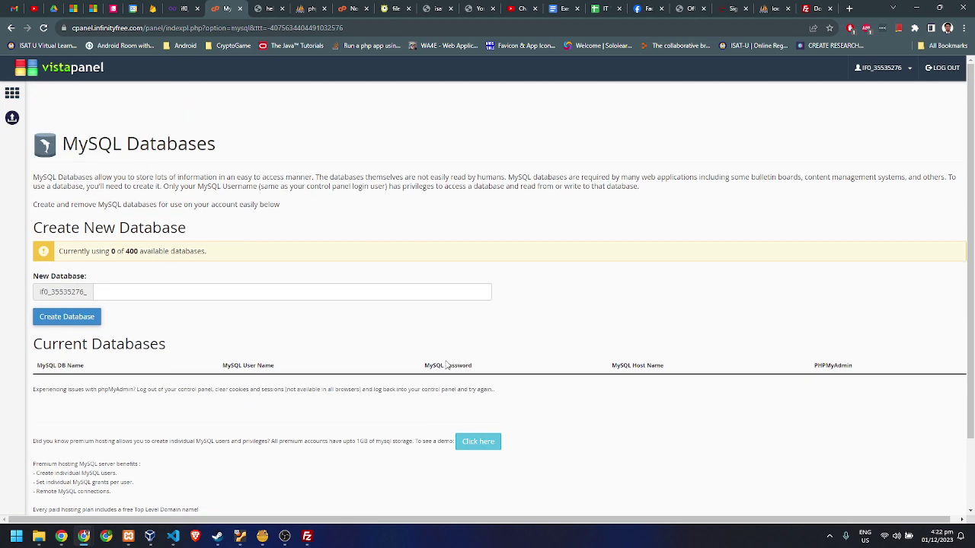
{"action": "scroll", "coordinate": [447, 365], "scroll_direction": "down", "scroll_amount": 2}
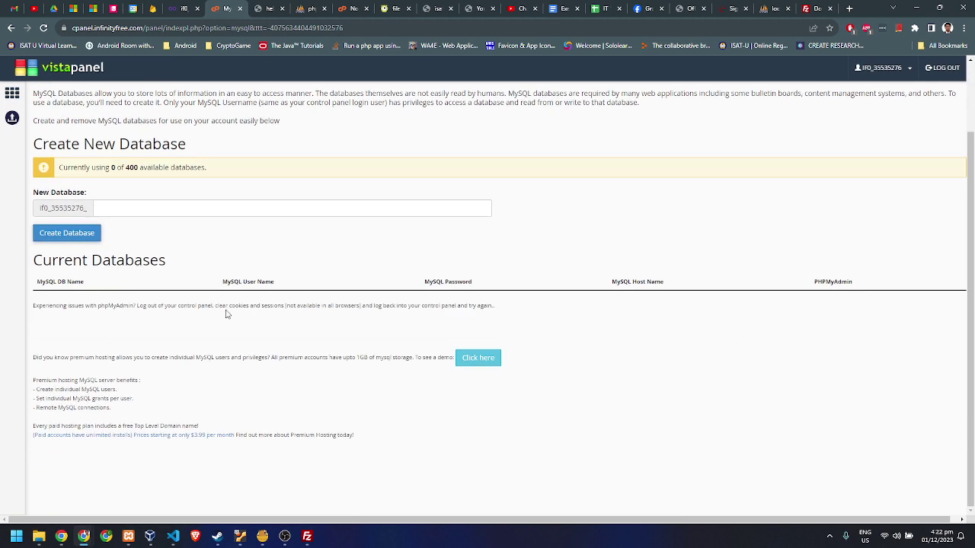
{"action": "scroll", "coordinate": [152, 251], "scroll_direction": "up", "scroll_amount": 2}
{"action": "left_click", "coordinate": [161, 295]}
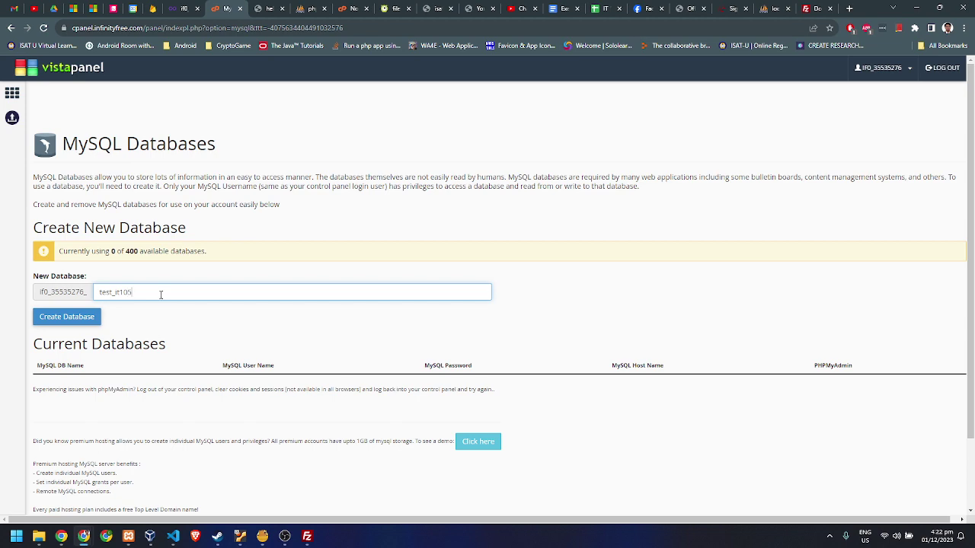
{"action": "left_click", "coordinate": [70, 320]}
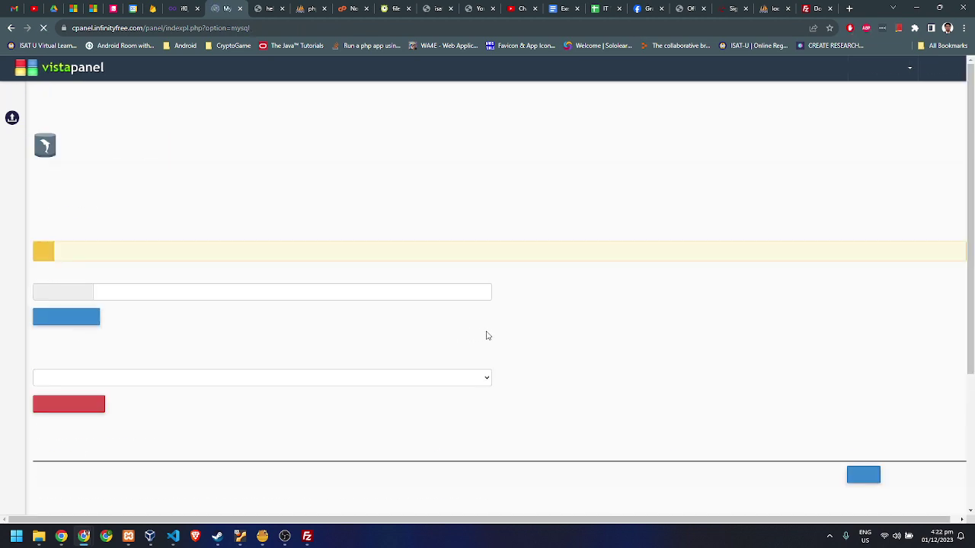
Review the test_it105 database's connection details, open it in phpMyAdmin and bring up its import page
{"action": "scroll", "coordinate": [427, 326], "scroll_direction": "down", "scroll_amount": 2}
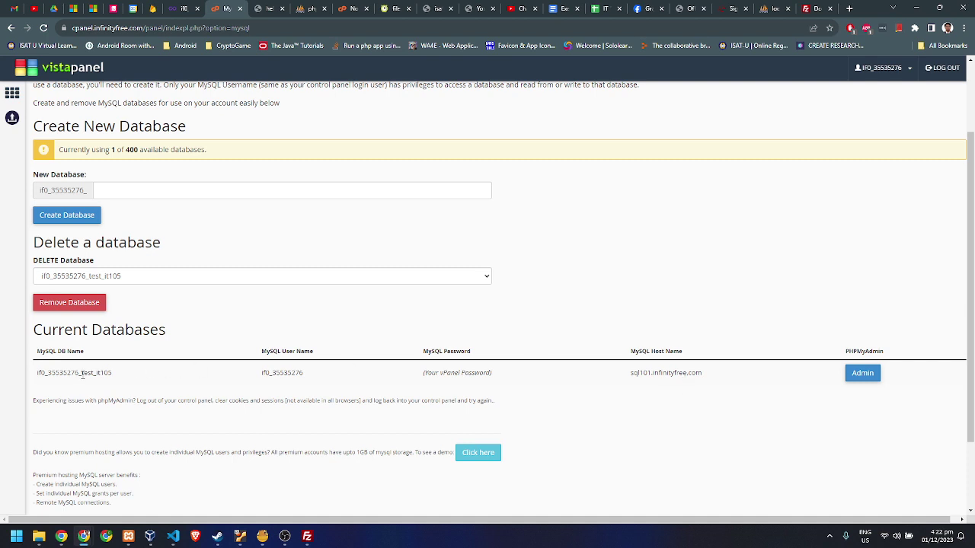
{"action": "left_click_drag", "start_coordinate": [55, 374], "coordinate": [764, 383]}
{"action": "left_click", "coordinate": [792, 382]}
{"action": "left_click", "coordinate": [863, 373]}
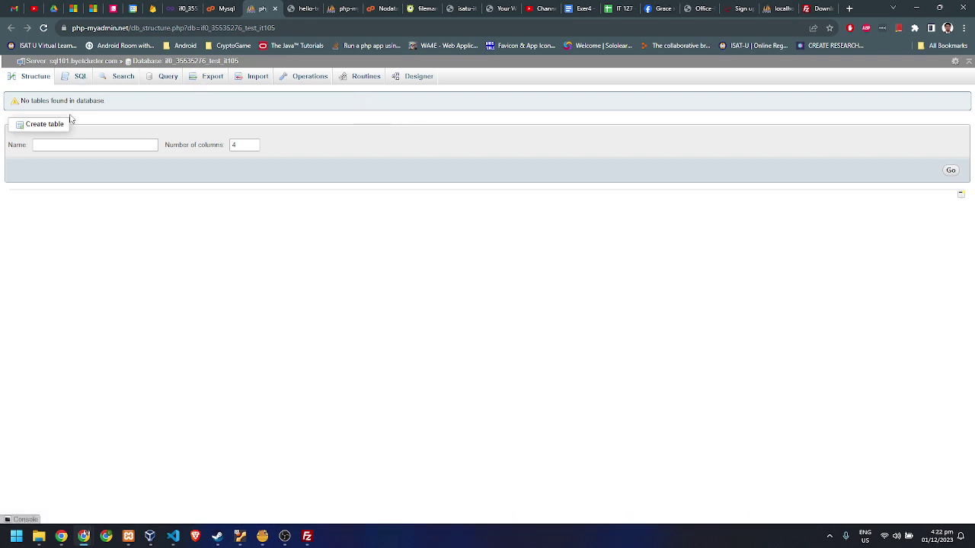
{"action": "left_click", "coordinate": [253, 77]}
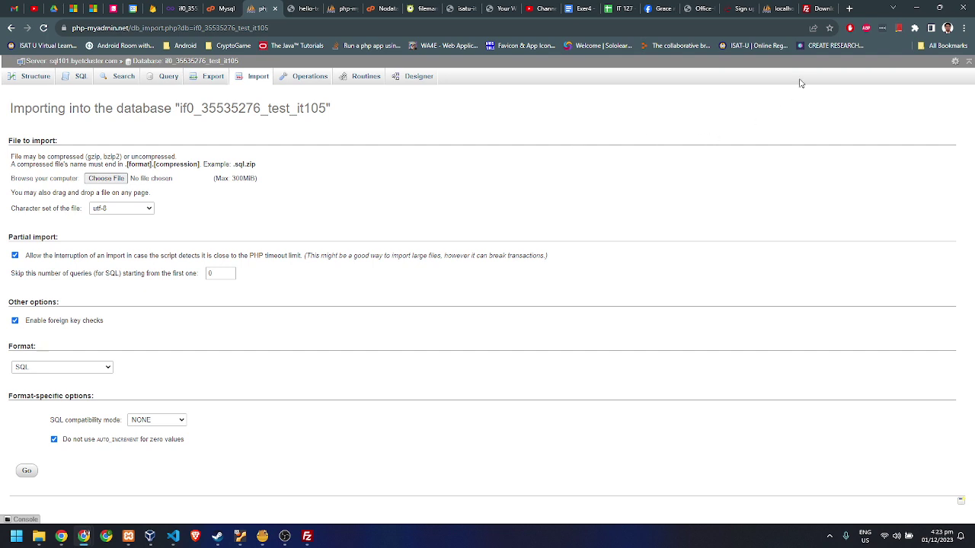
Switch to the localhost phpMyAdmin and export the tasksdb database with the Quick method in SQL format
{"action": "left_click", "coordinate": [791, 7]}
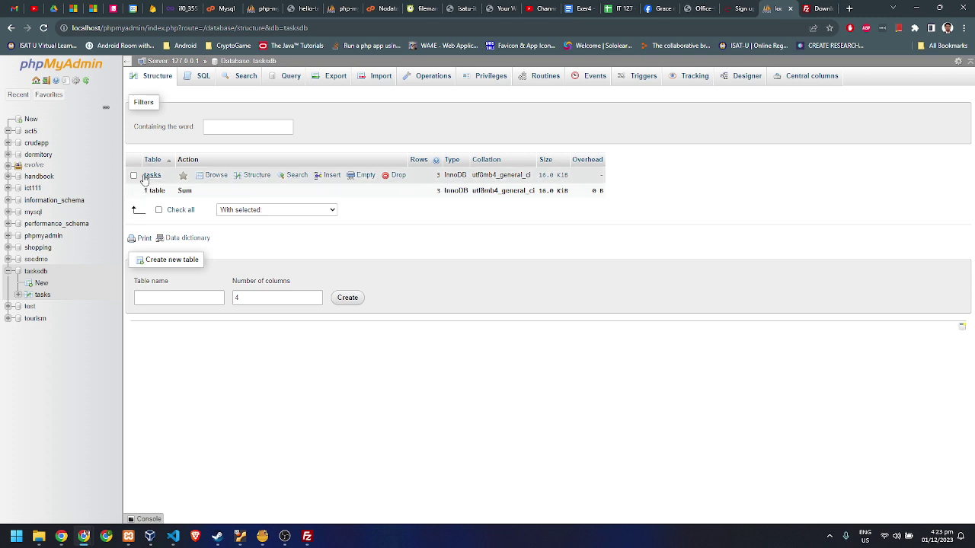
{"action": "left_click", "coordinate": [42, 274]}
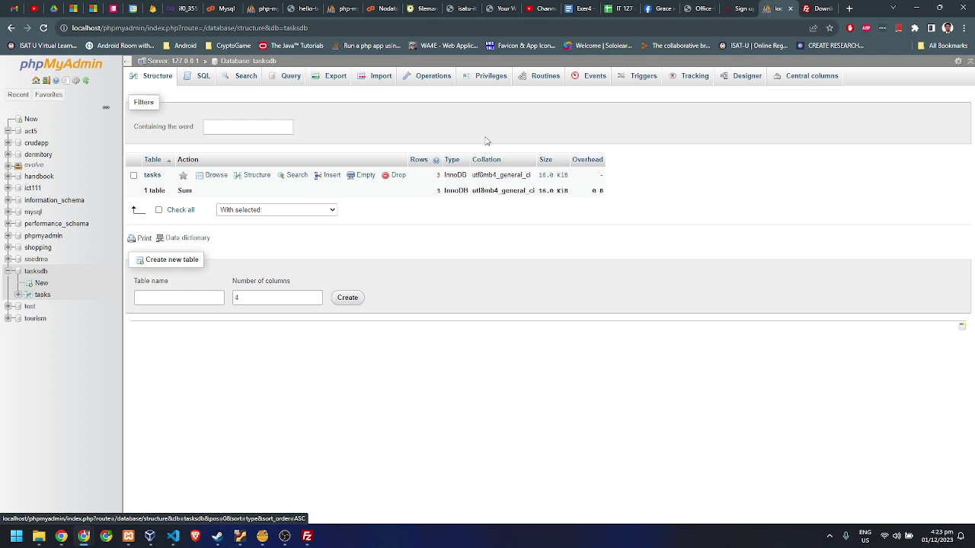
{"action": "left_click", "coordinate": [339, 80]}
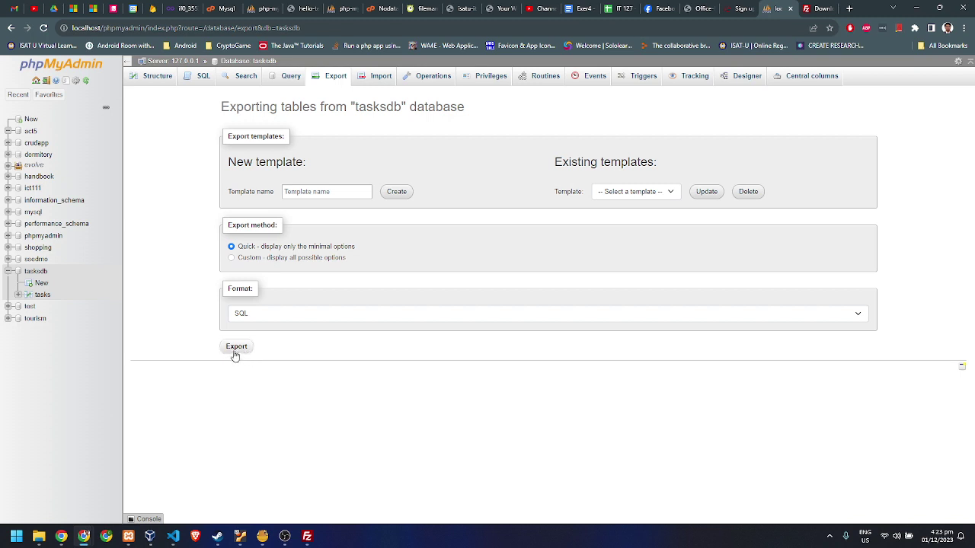
{"action": "left_click", "coordinate": [245, 351]}
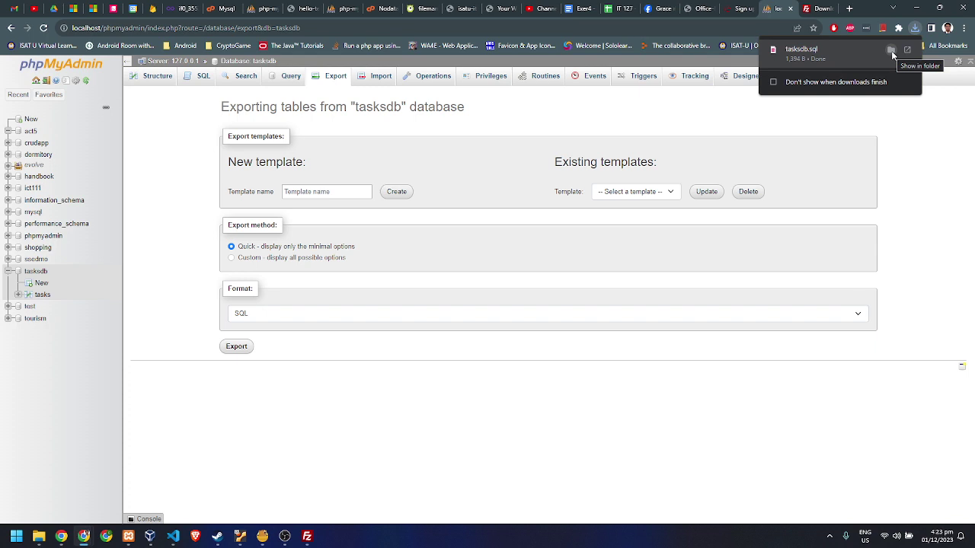
Show the downloaded tasksdb.sql in its Downloads folder, and minimize the folder window
{"action": "left_click", "coordinate": [891, 51]}
{"action": "left_click", "coordinate": [890, 50]}
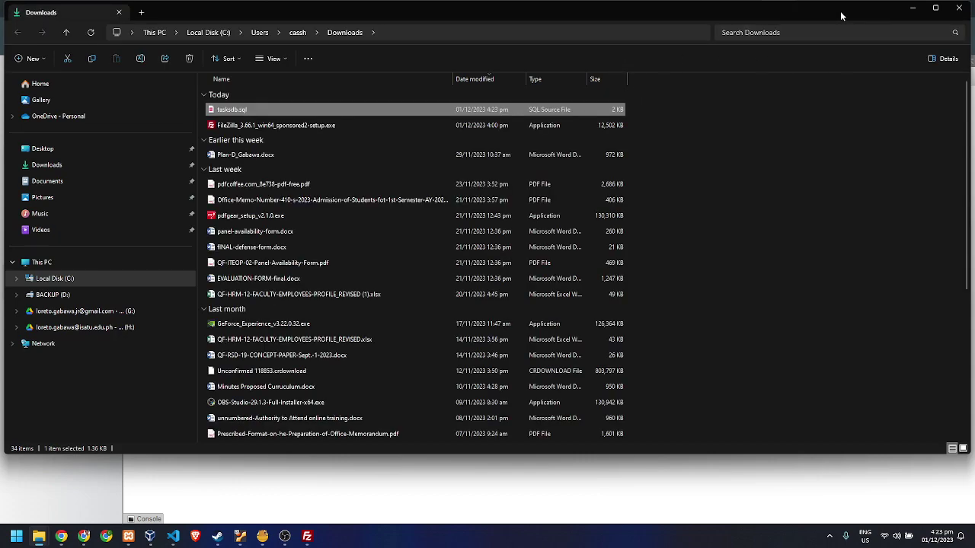
{"action": "left_click", "coordinate": [913, 8]}
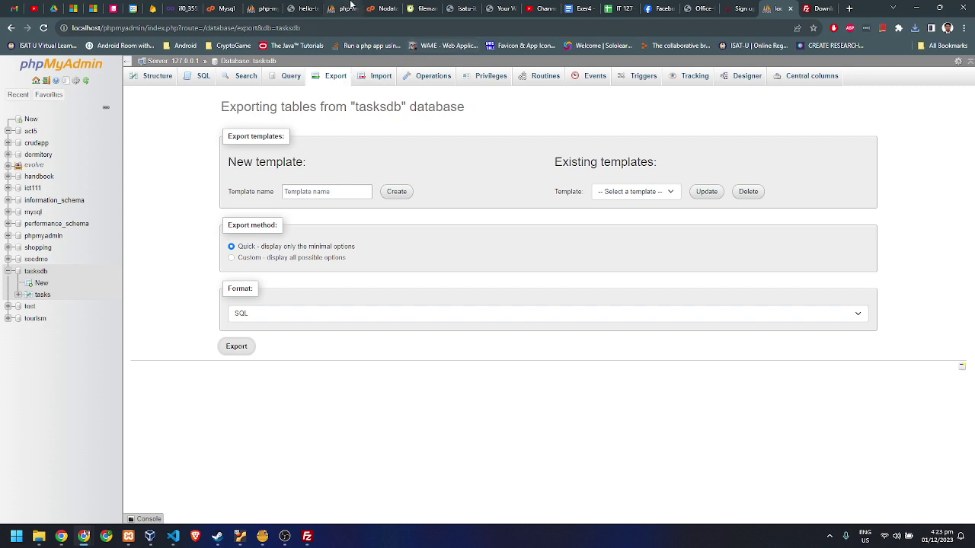
Try to import tasksdb.sql from Downloads into the hosted test1 database with the default SQL import options
{"action": "left_click", "coordinate": [350, 6]}
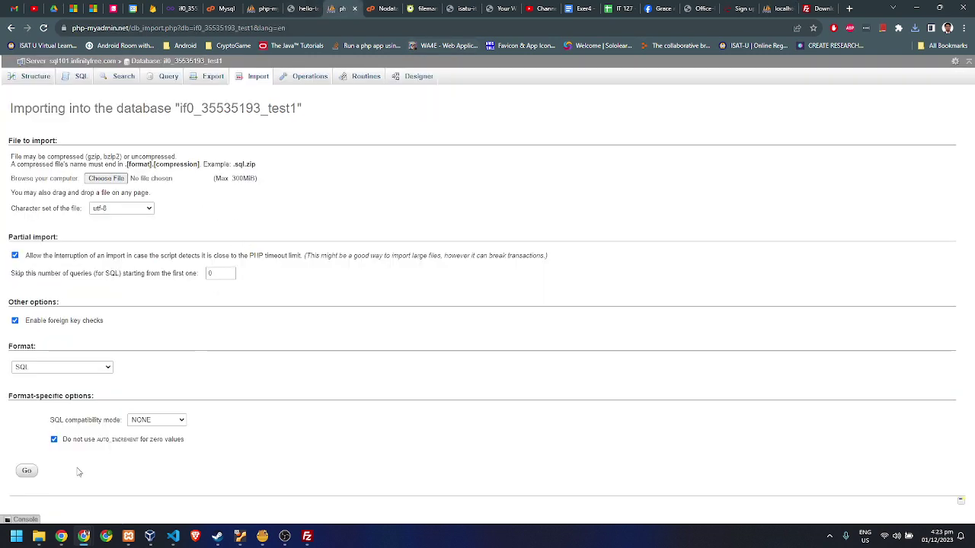
{"action": "left_click", "coordinate": [253, 79]}
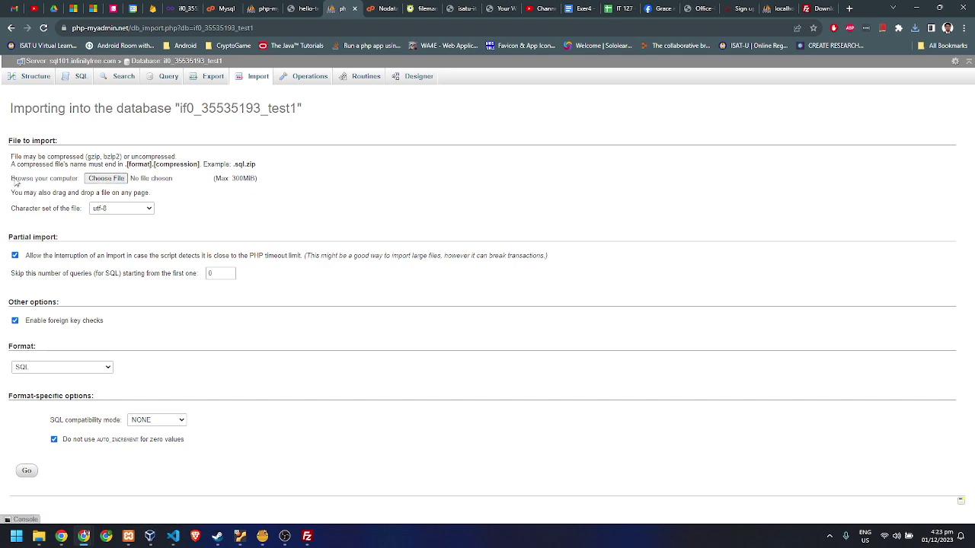
{"action": "left_click", "coordinate": [103, 181]}
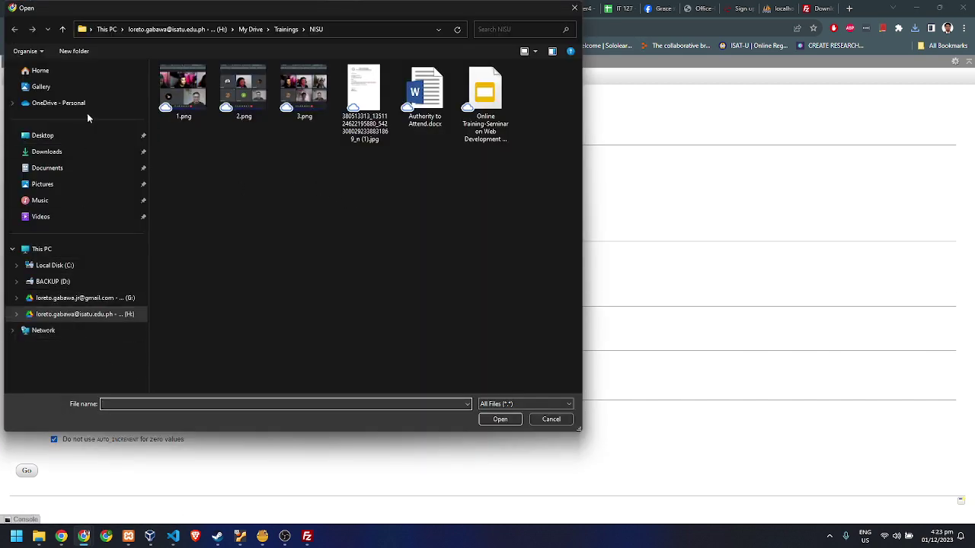
{"action": "left_click", "coordinate": [76, 151]}
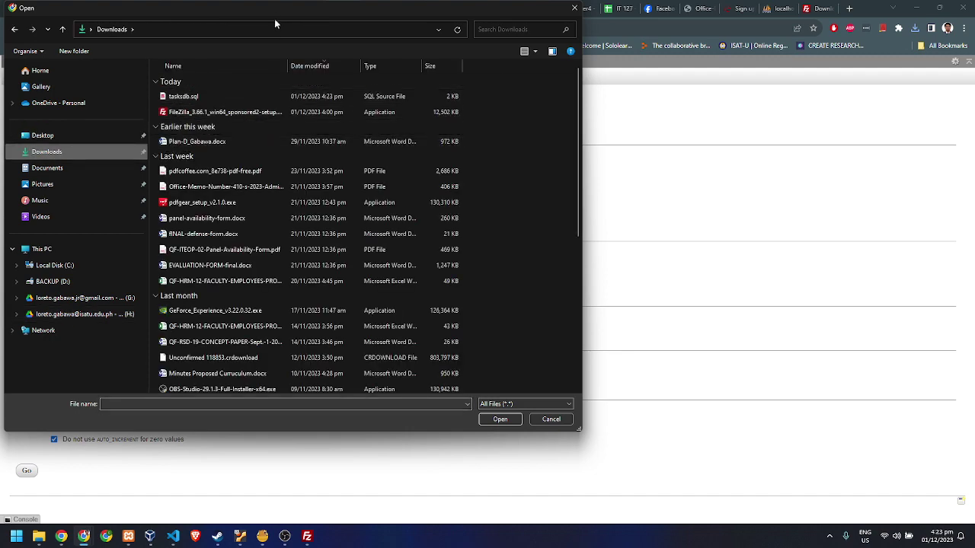
{"action": "left_click_drag", "start_coordinate": [274, 9], "coordinate": [366, 55]}
{"action": "double_click", "coordinate": [427, 142]}
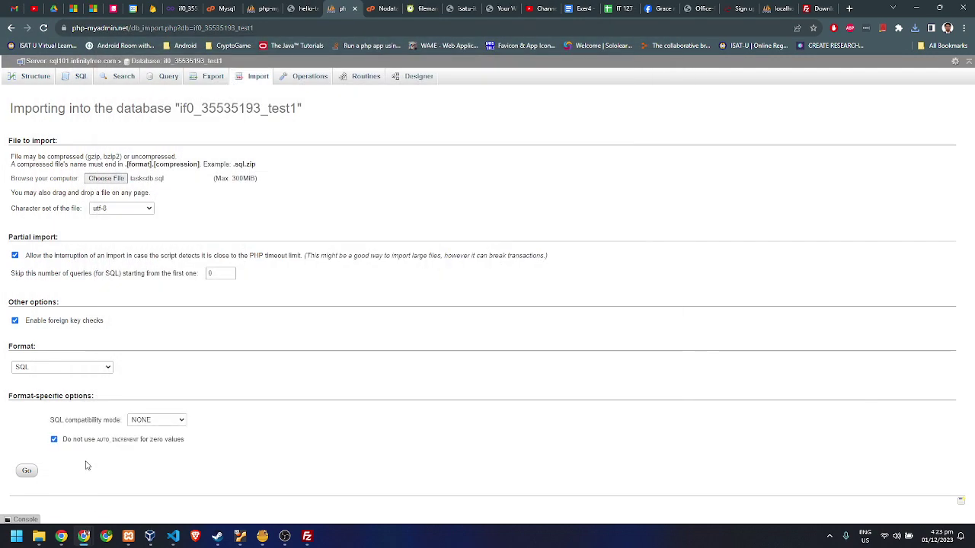
{"action": "left_click", "coordinate": [26, 472]}
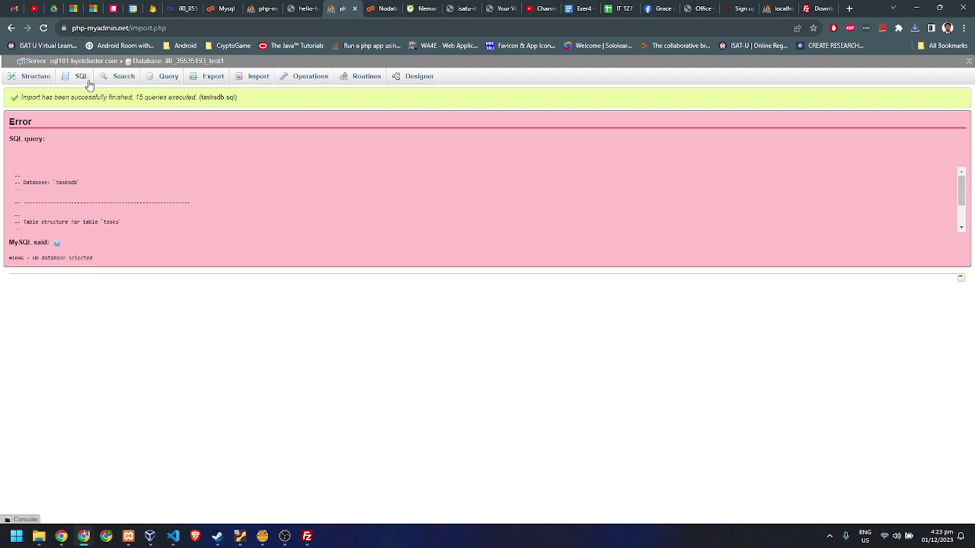
Try to view the hosted test1 database's structure and SQL pages, and return to the database server's overview
{"action": "left_click", "coordinate": [31, 78]}
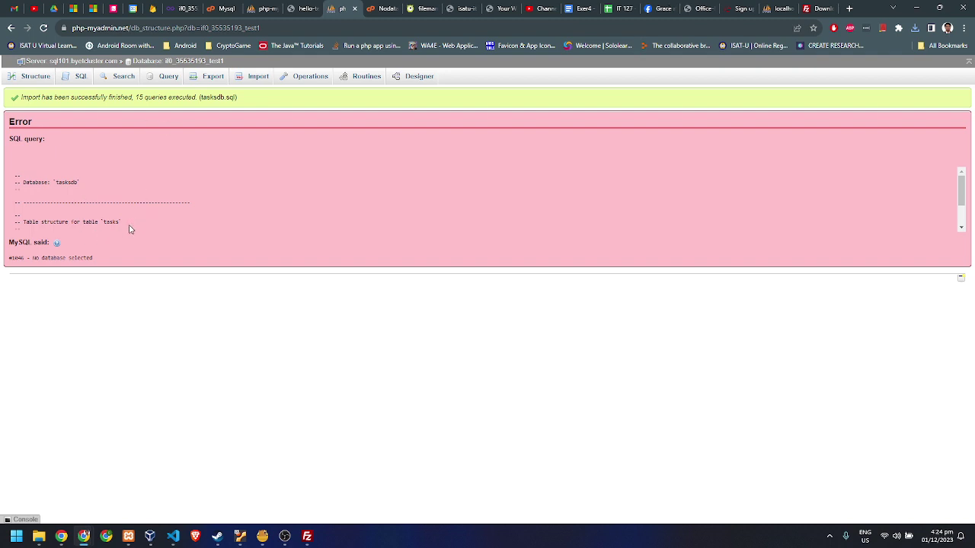
{"action": "left_click", "coordinate": [76, 78]}
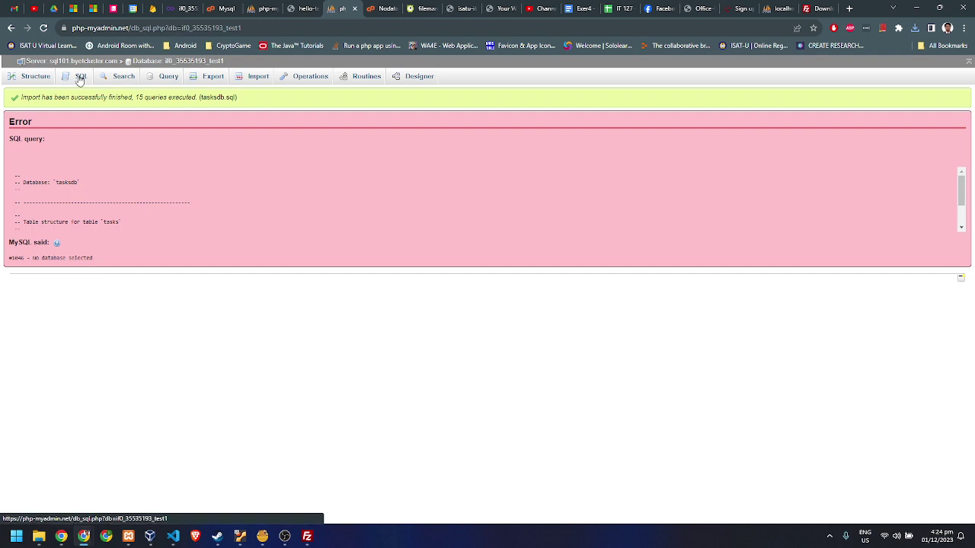
{"action": "left_click", "coordinate": [26, 83]}
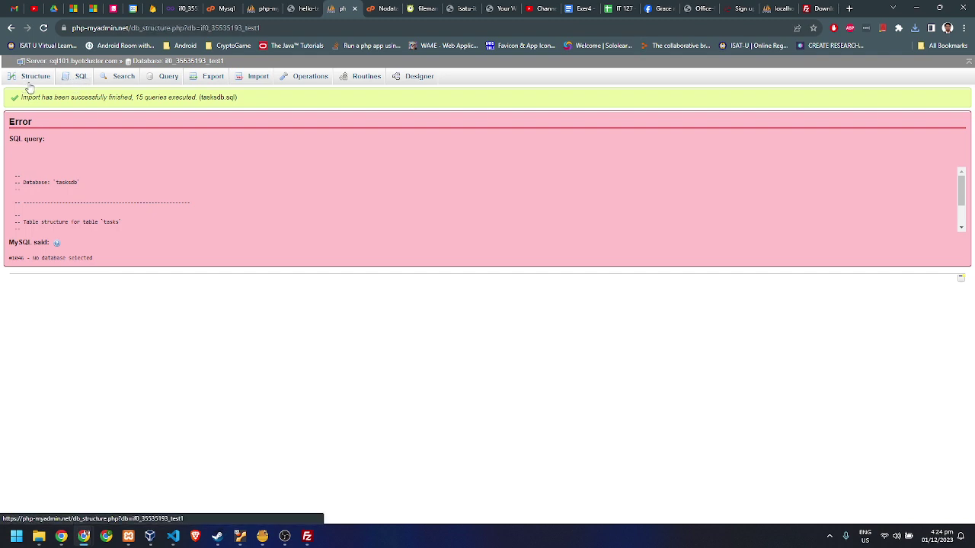
{"action": "left_click", "coordinate": [78, 79]}
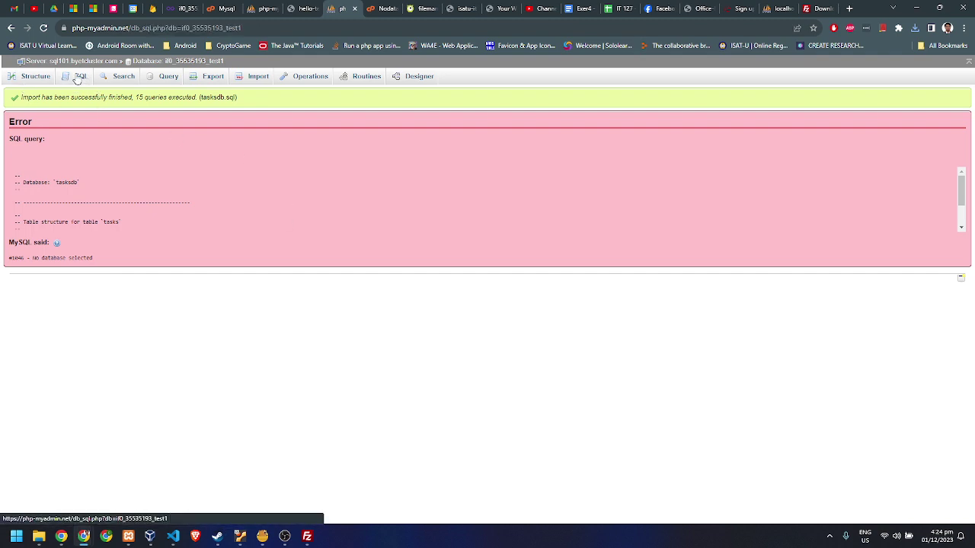
{"action": "left_click", "coordinate": [175, 64]}
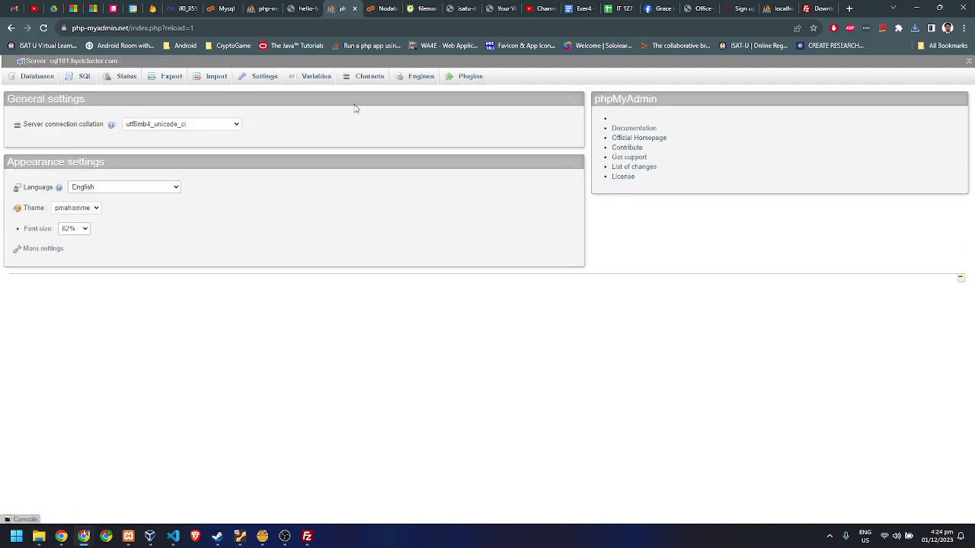
Open tasksdb.sql from the Downloads folder in VS Code and read through its SQL statements
{"action": "mouse_move", "coordinate": [37, 542]}
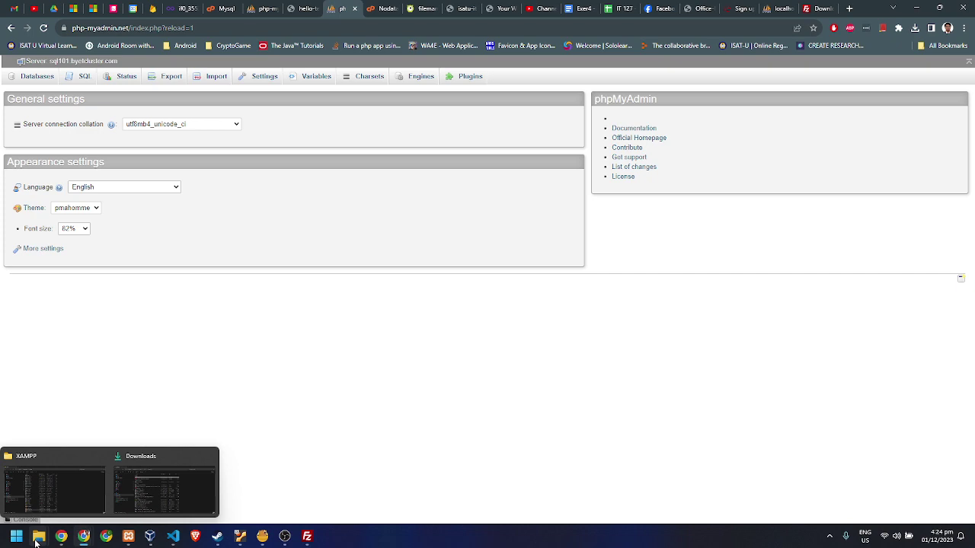
{"action": "left_click", "coordinate": [164, 484]}
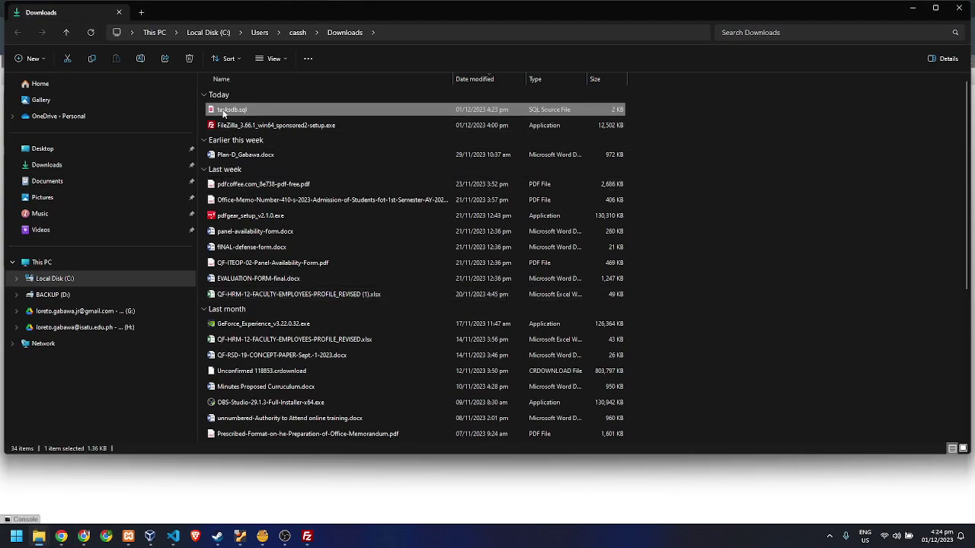
{"action": "right_click", "coordinate": [223, 112]}
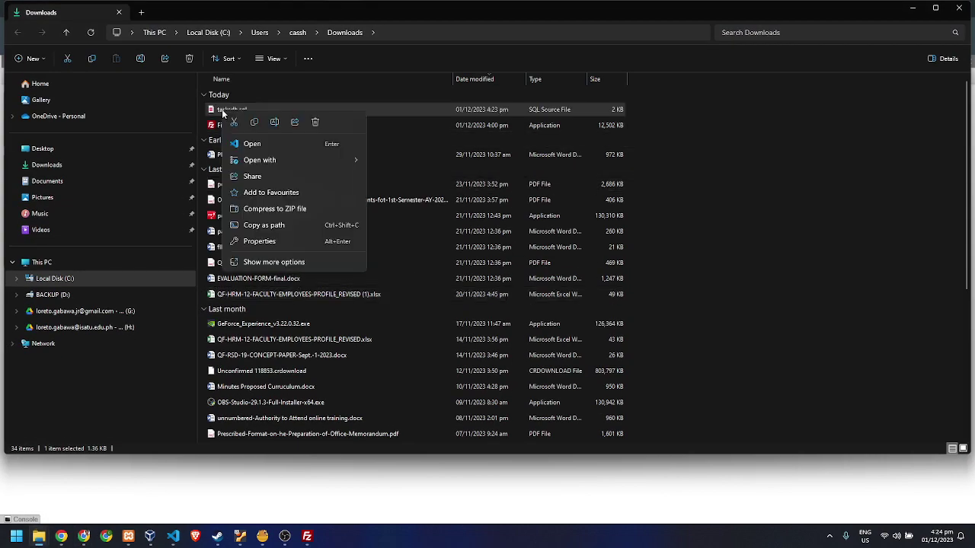
{"action": "left_click", "coordinate": [268, 264]}
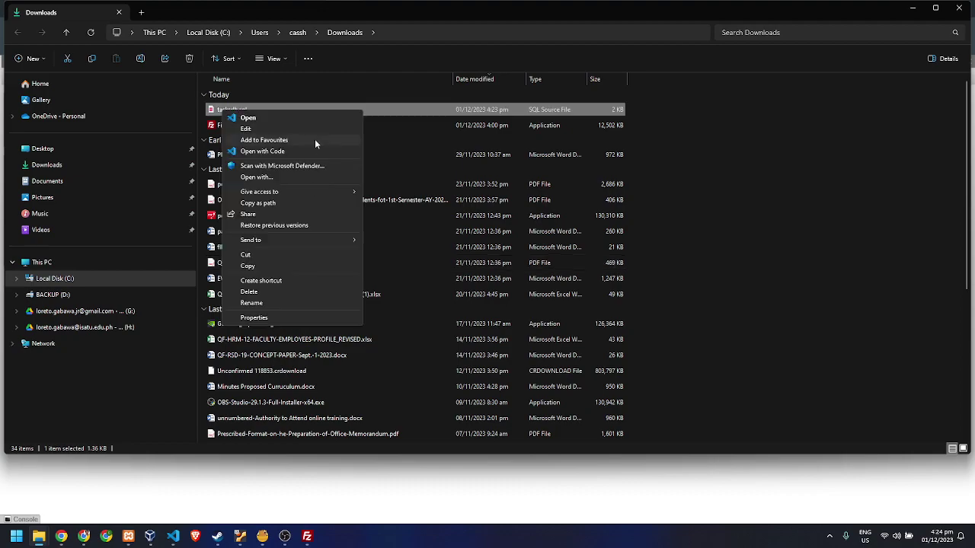
{"action": "left_click", "coordinate": [263, 151]}
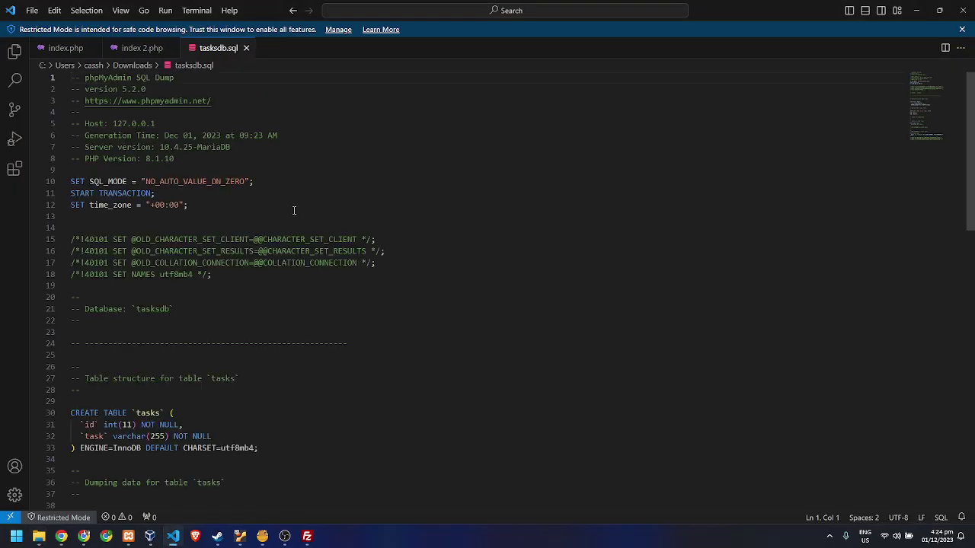
{"action": "scroll", "coordinate": [297, 213], "scroll_direction": "down", "scroll_amount": 9}
{"action": "scroll", "coordinate": [923, 142], "scroll_direction": "down", "scroll_amount": 5}
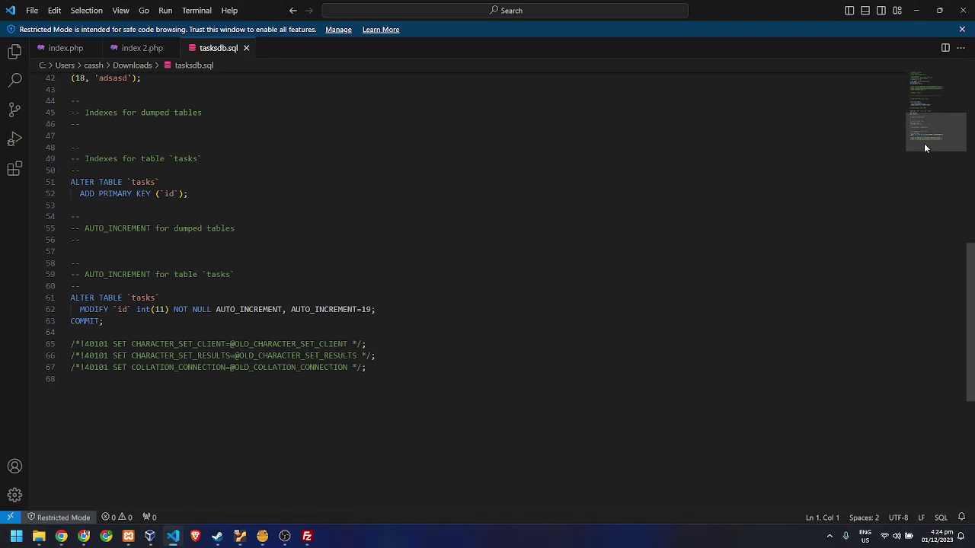
{"action": "left_click_drag", "start_coordinate": [924, 147], "coordinate": [929, 67]}
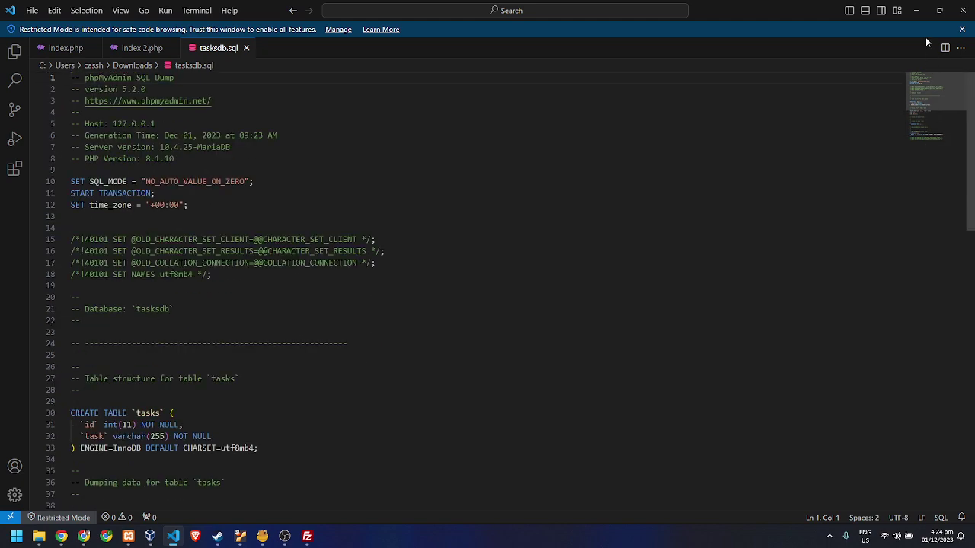
Switch back to Chrome and open the hosting account's MySQL Databases page in InfinityFree
{"action": "mouse_move", "coordinate": [84, 536]}
{"action": "left_click", "coordinate": [53, 492]}
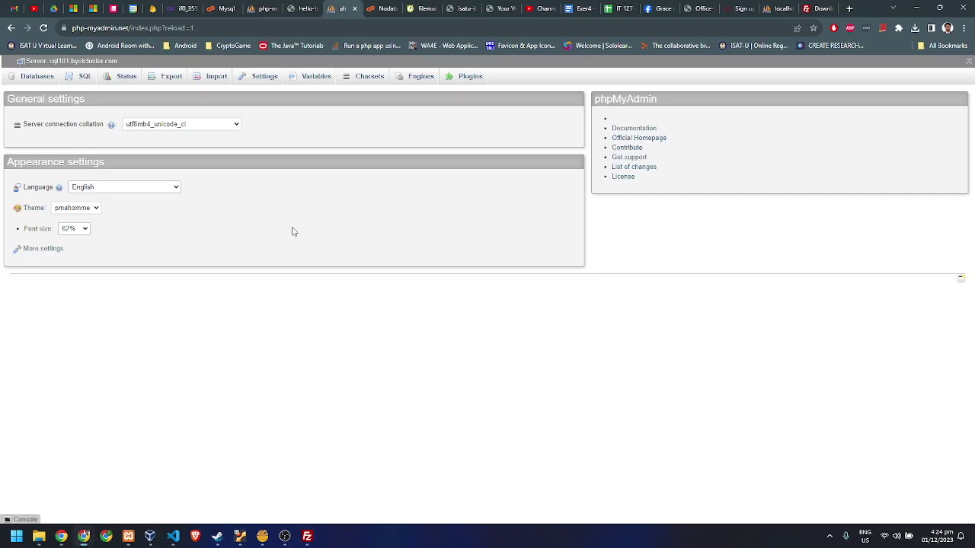
{"action": "left_click", "coordinate": [303, 8]}
{"action": "left_click", "coordinate": [268, 9]}
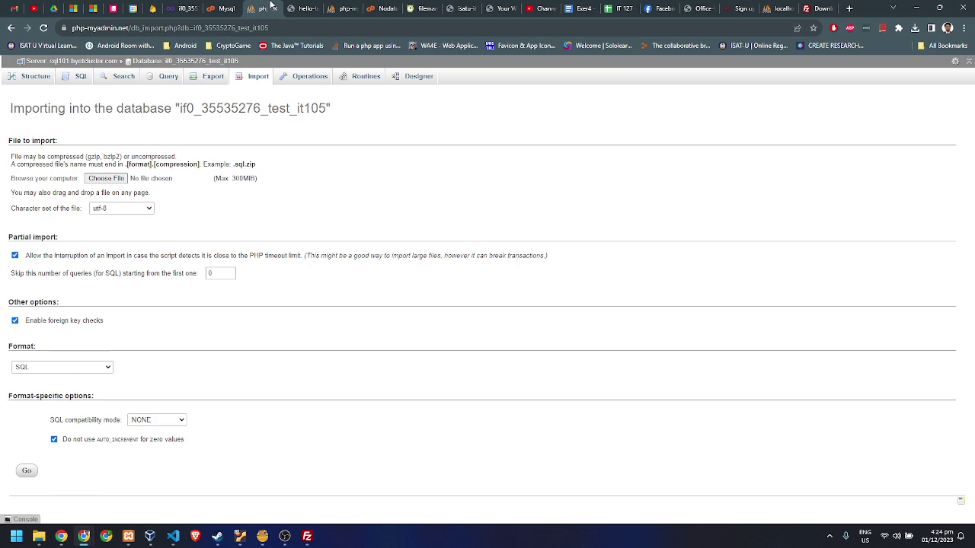
{"action": "left_click", "coordinate": [233, 7]}
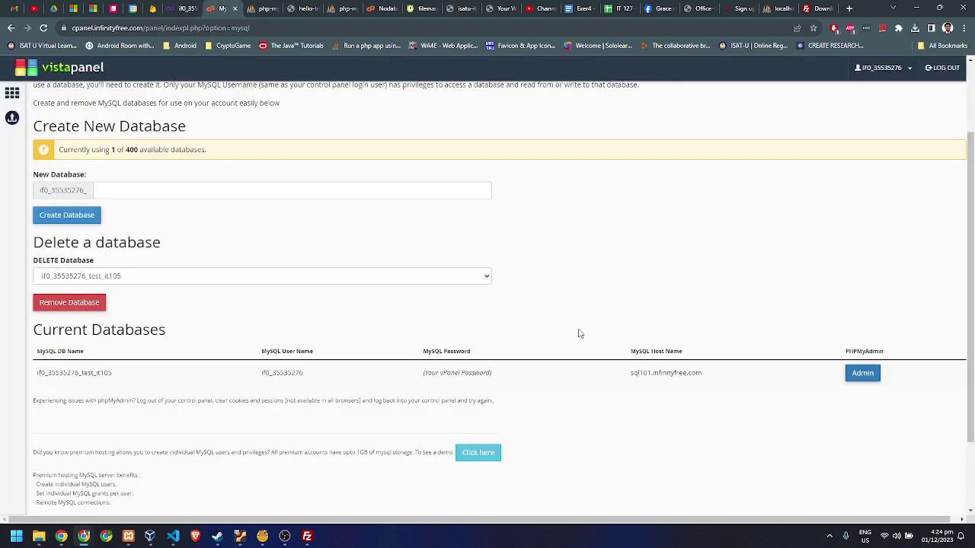
{"action": "left_click", "coordinate": [183, 8]}
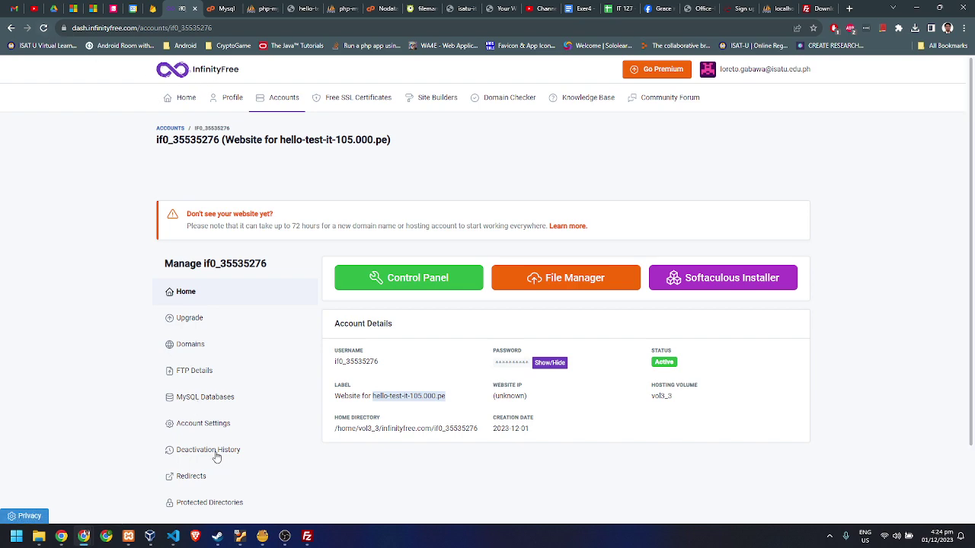
{"action": "left_click", "coordinate": [213, 401]}
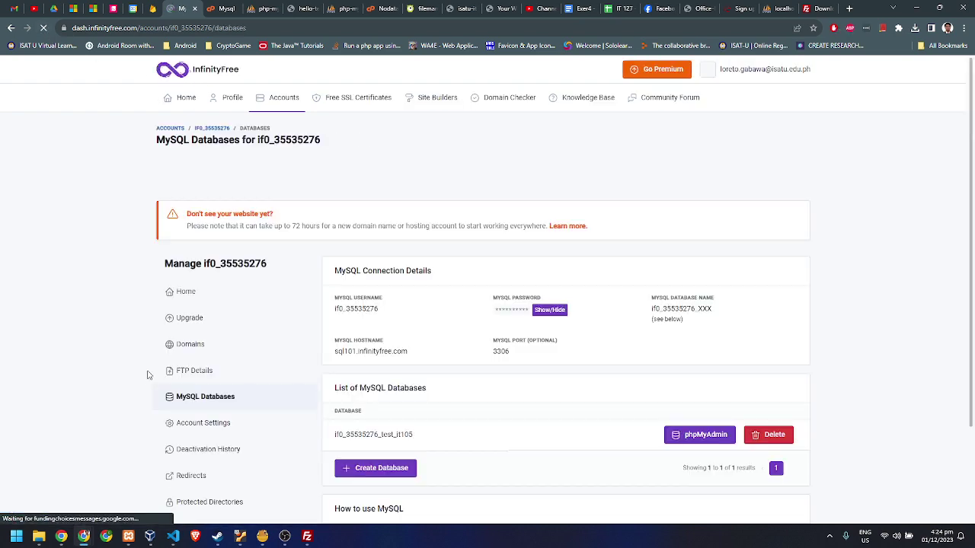
{"action": "scroll", "coordinate": [134, 371], "scroll_direction": "down", "scroll_amount": 2}
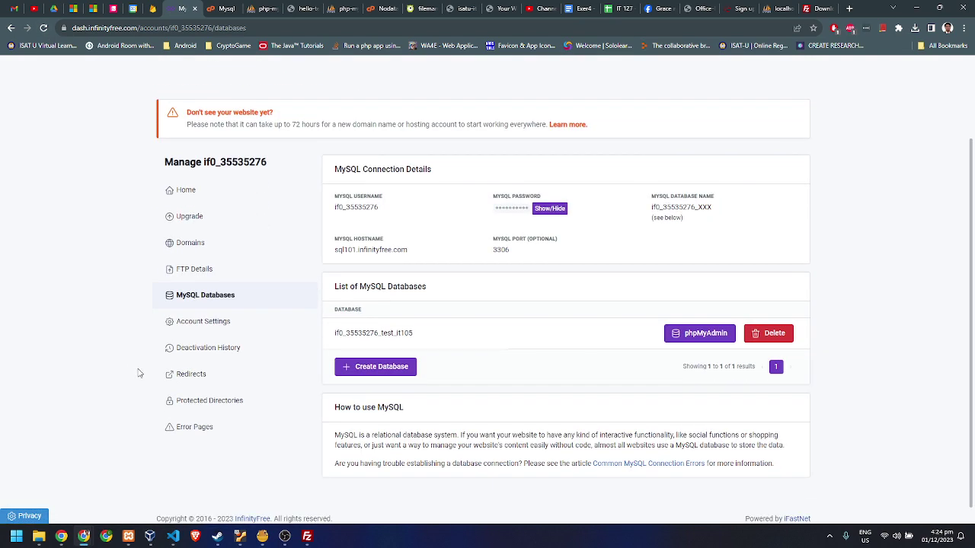
Open the hosted test_it105 database in phpMyAdmin from the InfinityFree list of MySQL databases
{"action": "double_click", "coordinate": [375, 333]}
{"action": "left_click", "coordinate": [430, 341]}
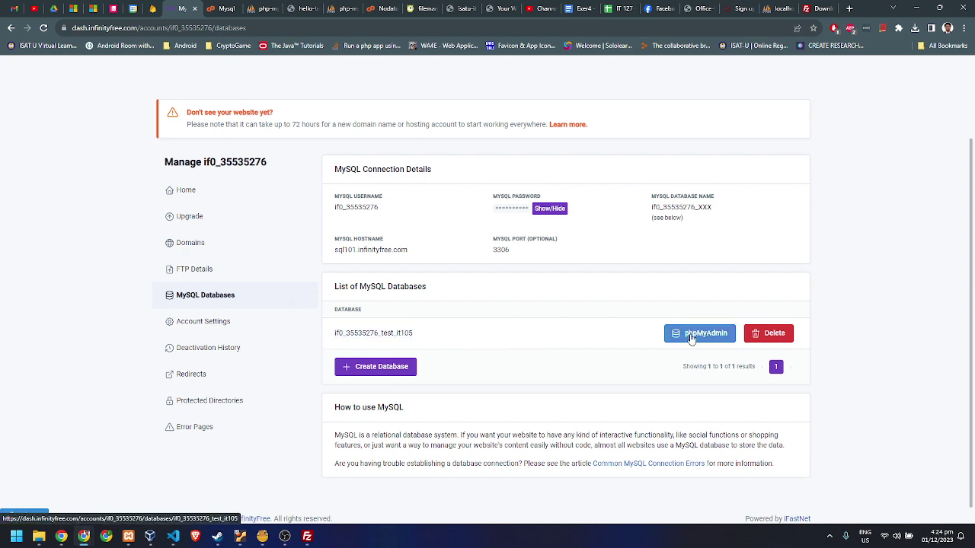
{"action": "left_click", "coordinate": [692, 337]}
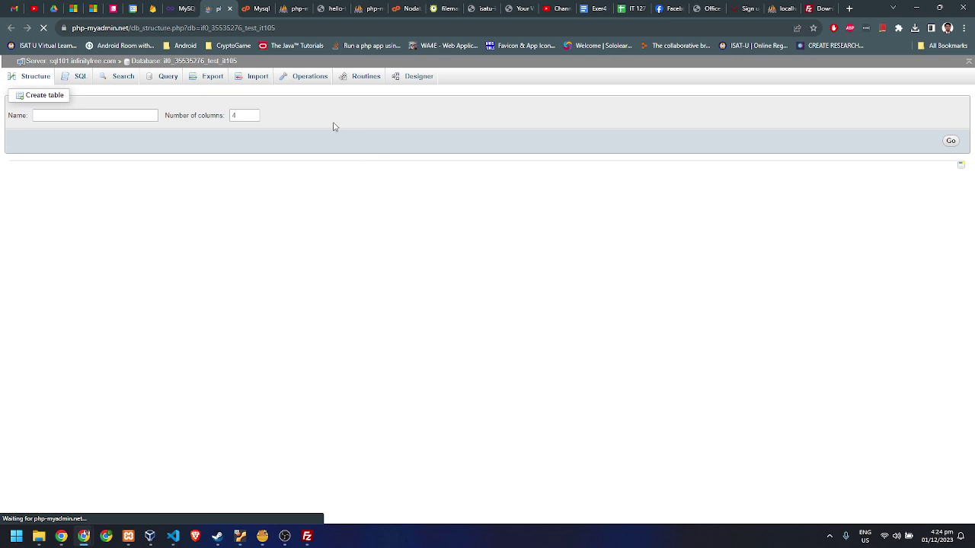
Import tasksdb.sql from Downloads into the hosted test_it105 database with the default SQL import options
{"action": "left_click", "coordinate": [241, 79]}
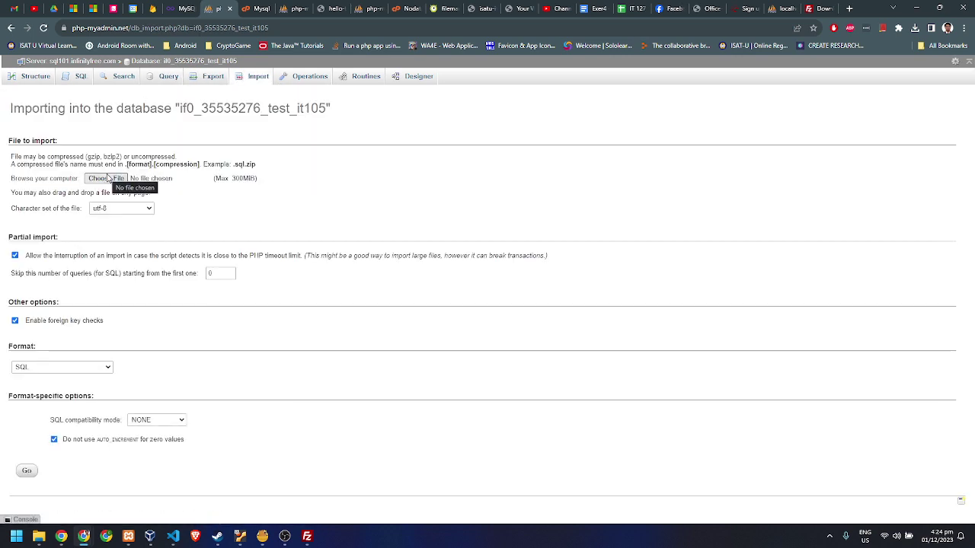
{"action": "left_click", "coordinate": [109, 178]}
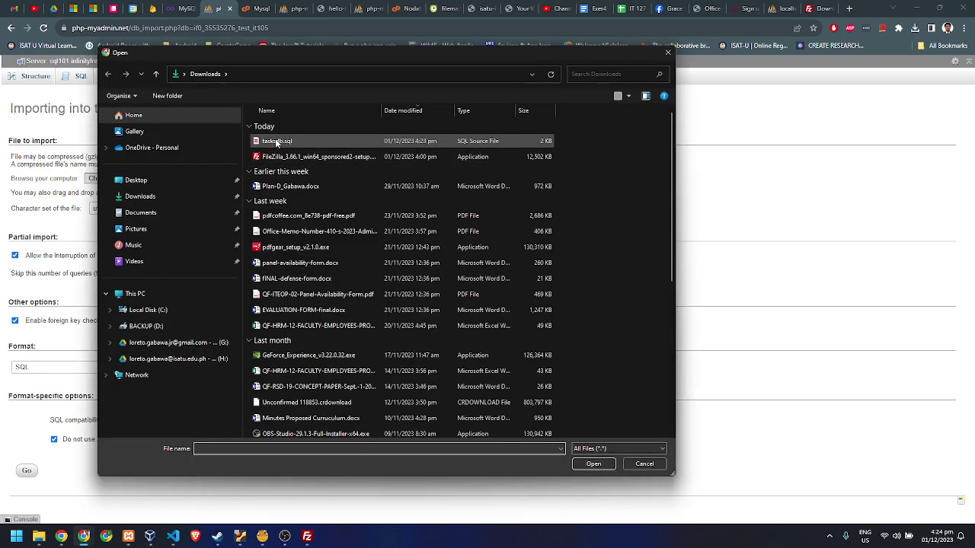
{"action": "double_click", "coordinate": [275, 144]}
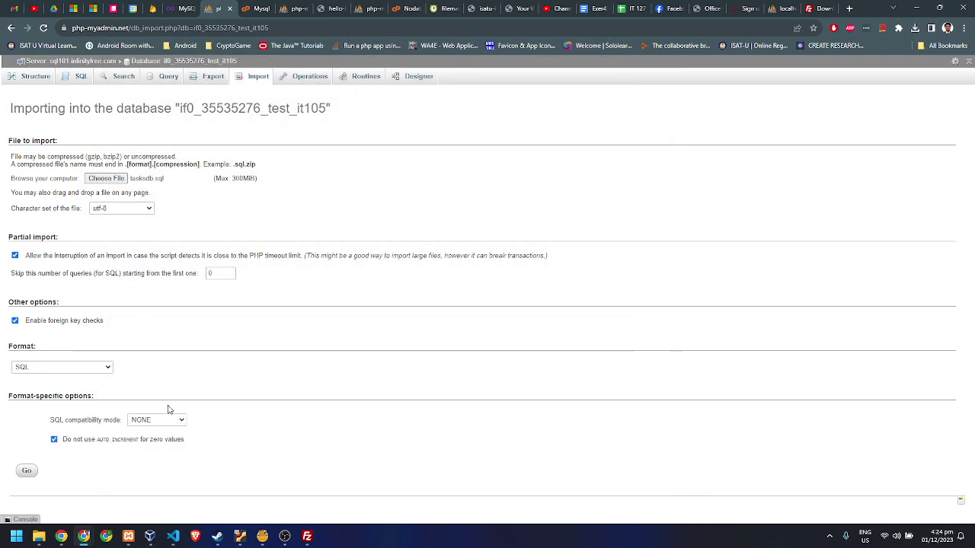
{"action": "left_click", "coordinate": [27, 471]}
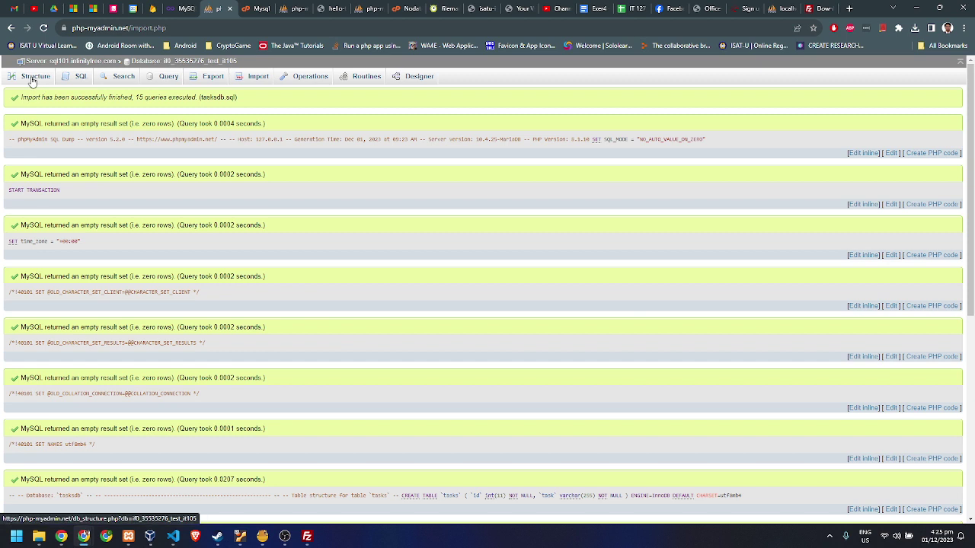
Check the structure of the test_it105 database and browse the rows of its imported tasks table
{"action": "left_click", "coordinate": [34, 77]}
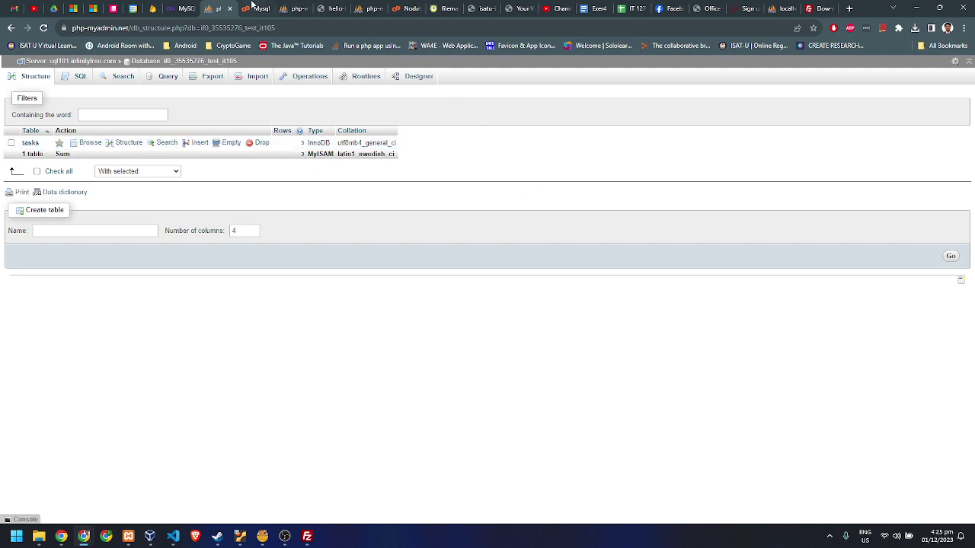
{"action": "left_click", "coordinate": [89, 143]}
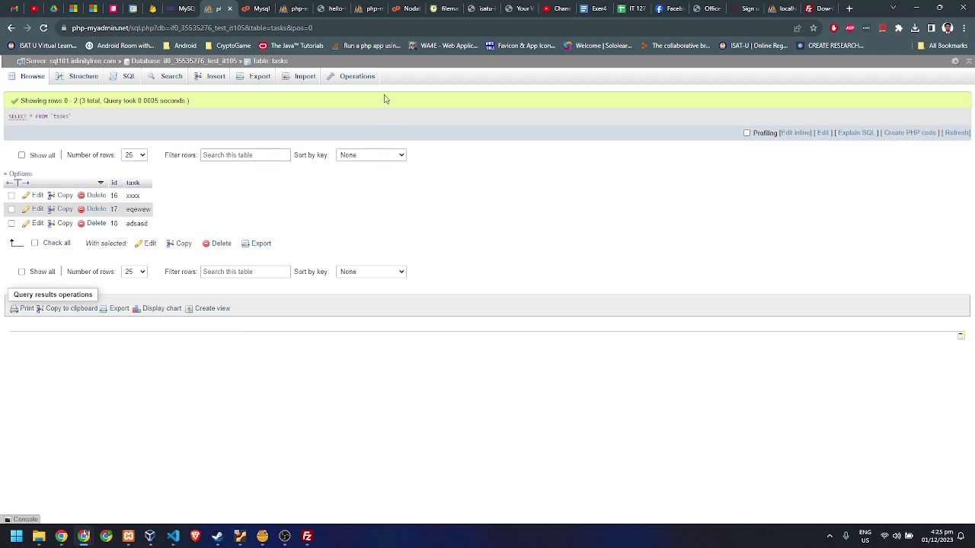
{"action": "left_click", "coordinate": [267, 8]}
{"action": "left_click", "coordinate": [219, 9]}
In VS Code, add a PHP block with opening and closing tags above the Hello World line in index 2.php
{"action": "left_click", "coordinate": [173, 539]}
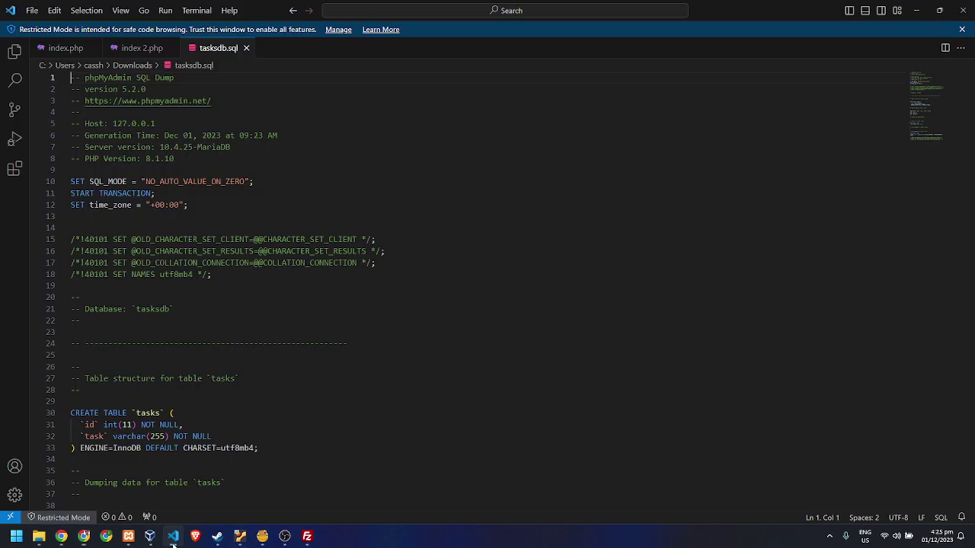
{"action": "left_click", "coordinate": [137, 48]}
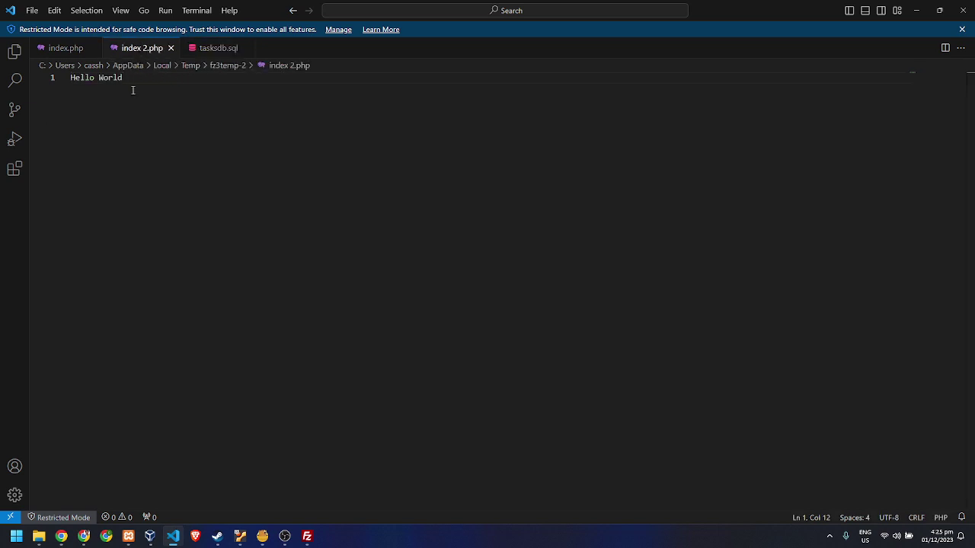
{"action": "key", "text": "ctrl+a"}
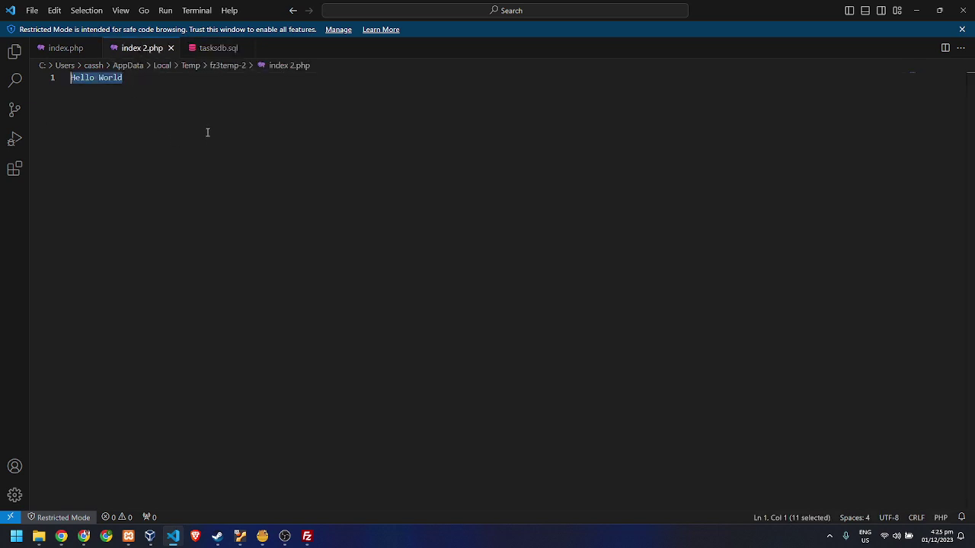
{"action": "key", "text": "Left"}
{"action": "type", "text": "\\"}
{"action": "key", "text": "Return"}
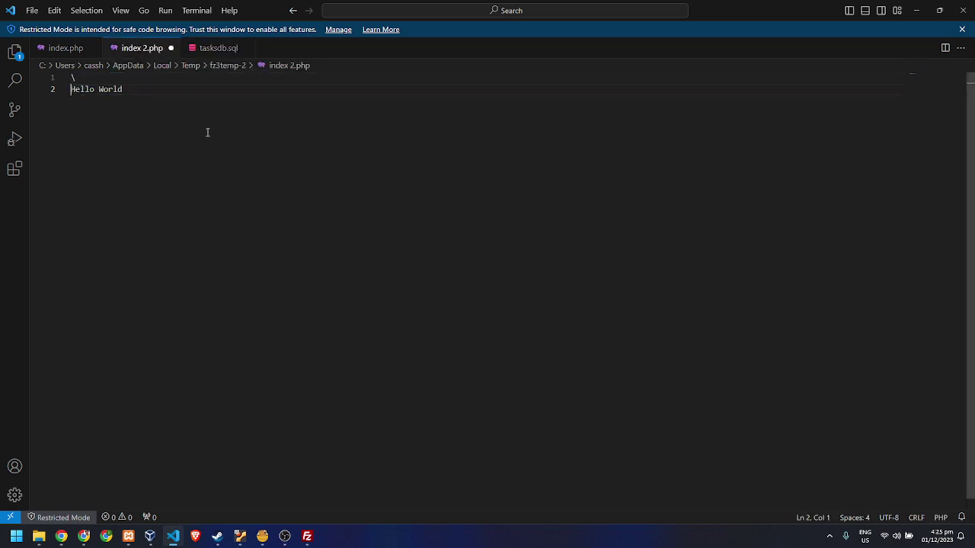
{"action": "key", "text": "Delete"}
{"action": "type", "text": "<?php"}
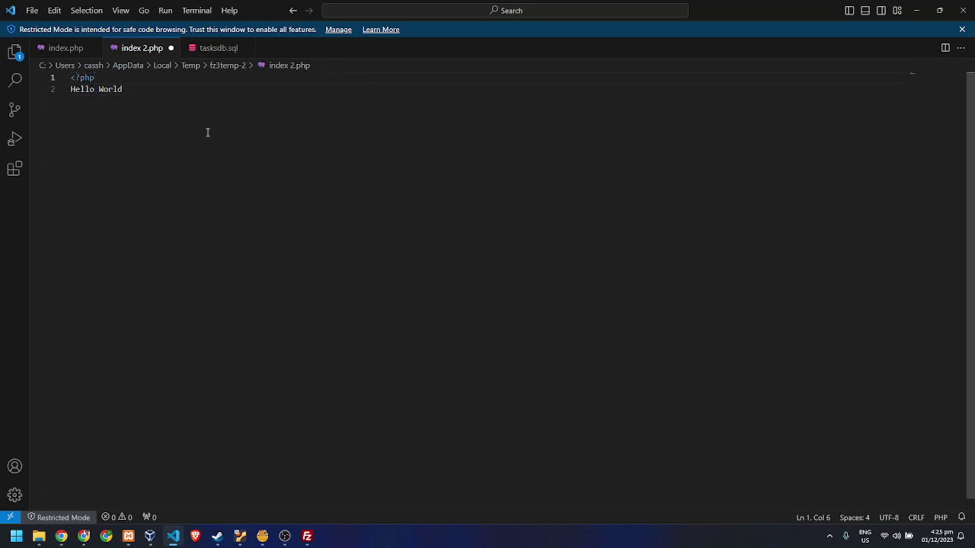
{"action": "key", "text": "Return"}
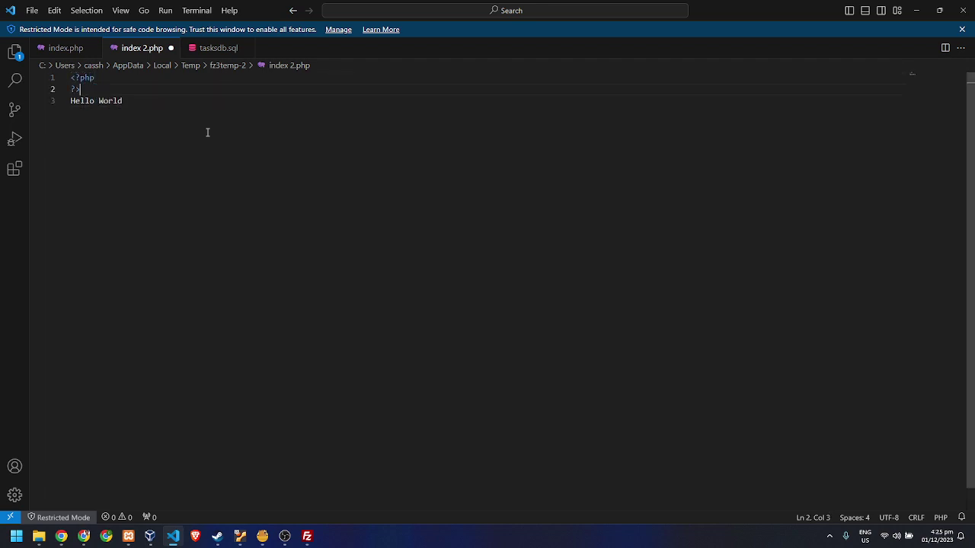
{"action": "key", "text": "End"}
{"action": "key", "text": "Return"}
Write the statement $conn = new mysqli(); inside the PHP block of index 2.php
{"action": "type", "text": "$"}
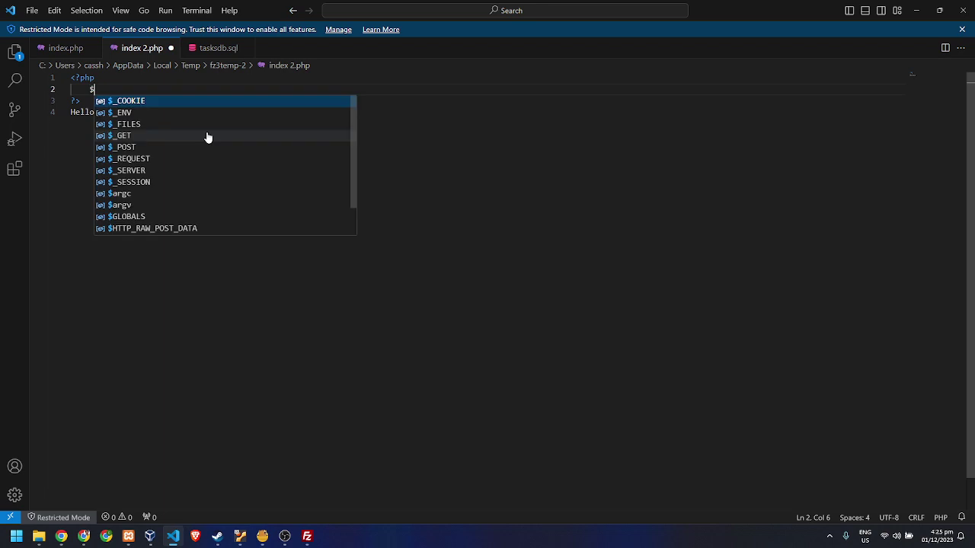
{"action": "type", "text": "mysql"}
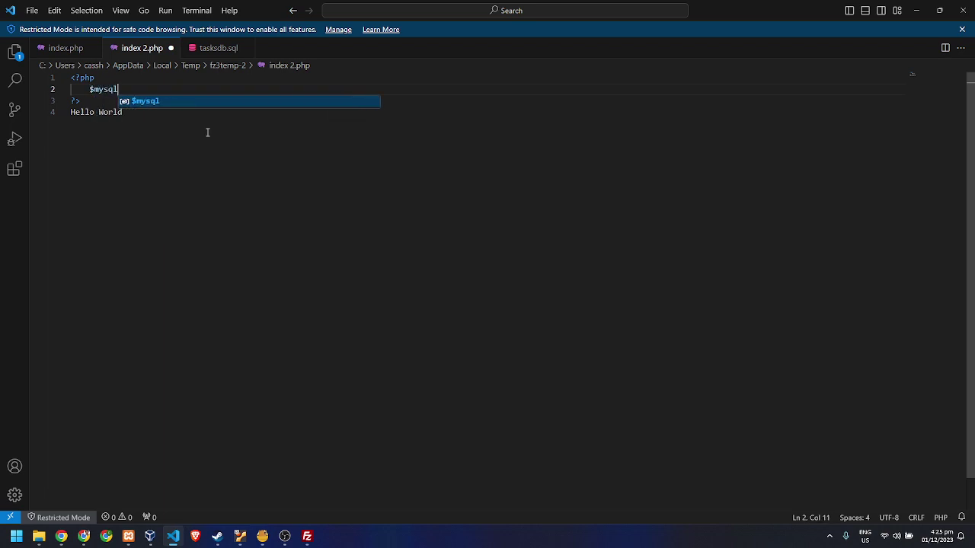
{"action": "key", "text": "BackSpace"}
{"action": "key", "text": "BackSpace"}
{"action": "key", "text": "BackSpace"}
{"action": "key", "text": "BackSpace"}
{"action": "type", "text": "conn "}
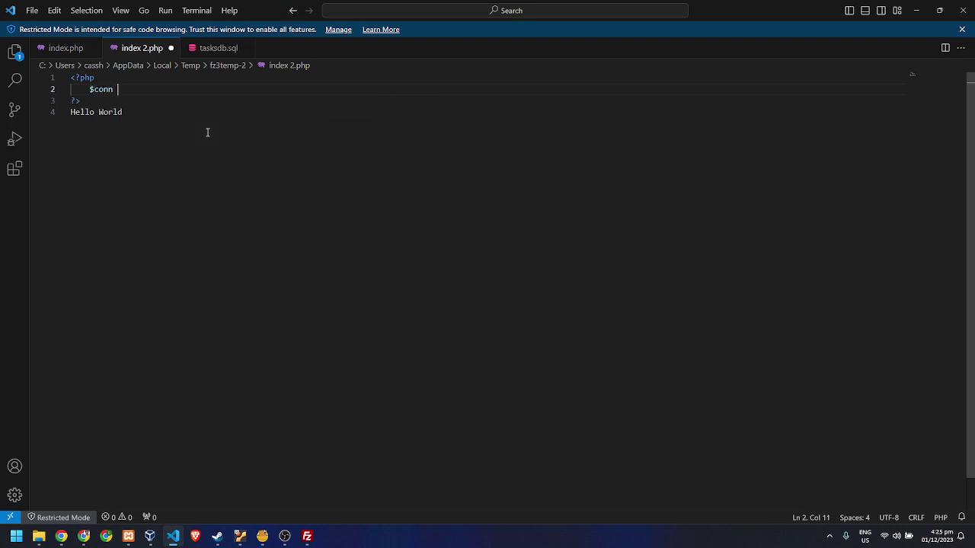
{"action": "type", "text": "= new "}
{"action": "type", "text": "mysql"}
{"action": "type", "text": "i( \"\" )"}
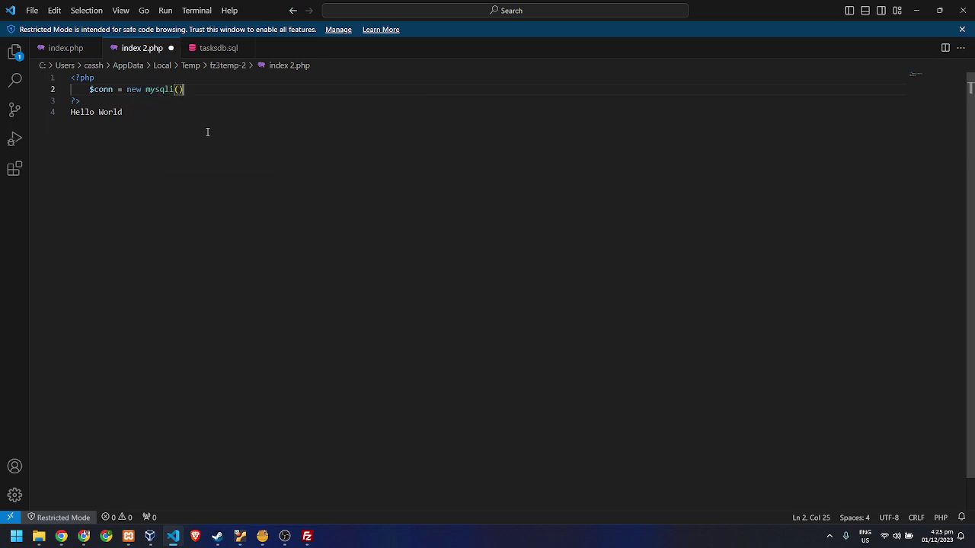
{"action": "type", "text": ";"}
Give the mysqli call four empty string arguments separated by commas
{"action": "key", "text": "Left"}
{"action": "key", "text": "Left"}
{"action": "type", "text": "\"\""}
{"action": "key", "text": "BackSpace"}
{"action": "type", "text": ", \"\", \"\", \""}
{"action": "key", "text": "Right"}
{"action": "key", "text": "Left"}
{"action": "key", "text": "Left"}
{"action": "key", "text": "shift+Left"}
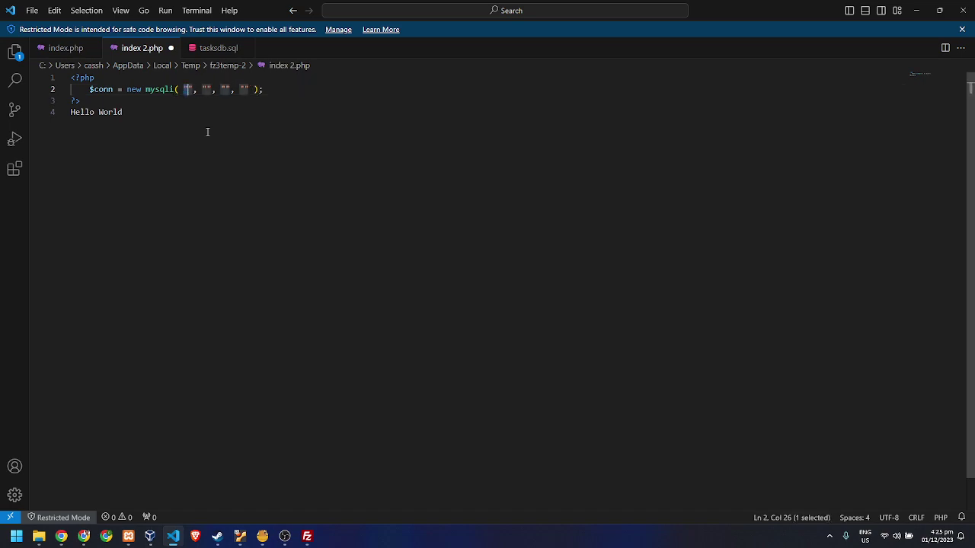
Copy the MySQL hostname sql101.infinityfree.com from InfinityFree into the mysqli call's first argument in index 2.php
{"action": "key", "text": "alt+Tab"}
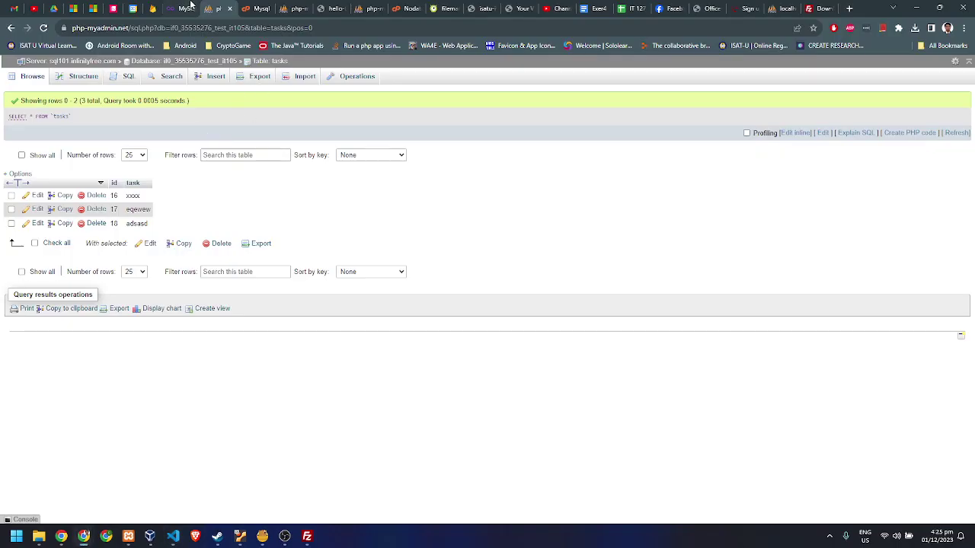
{"action": "left_click", "coordinate": [182, 9]}
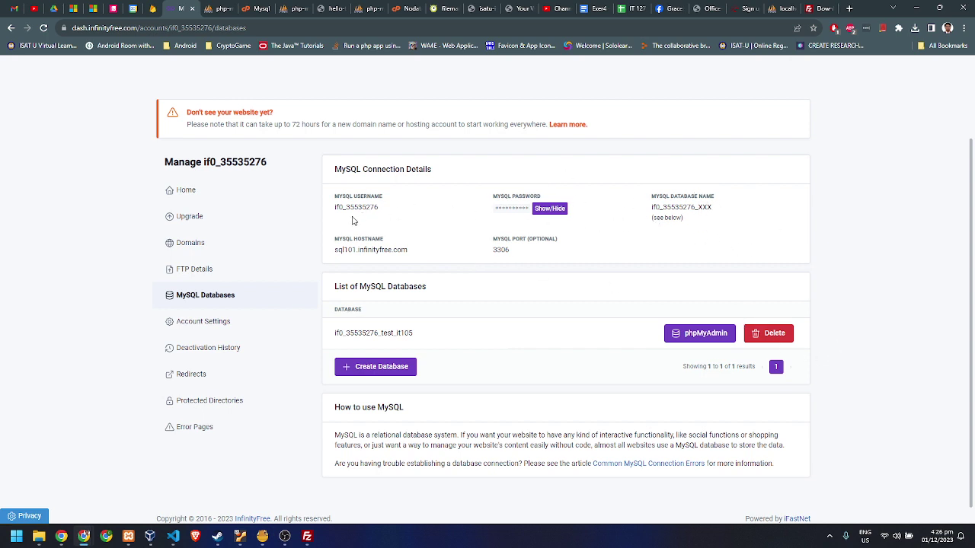
{"action": "left_click_drag", "start_coordinate": [336, 253], "coordinate": [409, 249]}
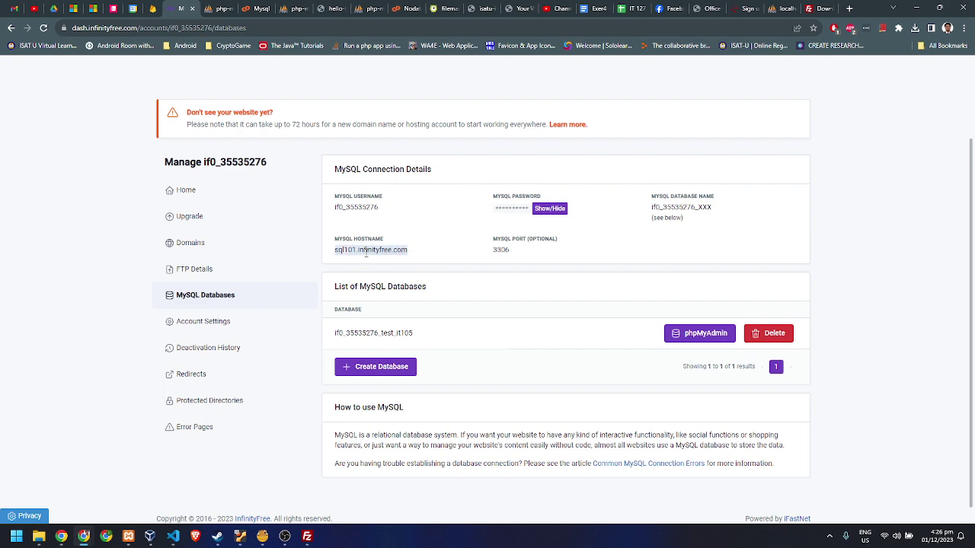
{"action": "double_click", "coordinate": [364, 250]}
{"action": "key", "text": "ctrl+c"}
{"action": "key", "text": "alt+Tab"}
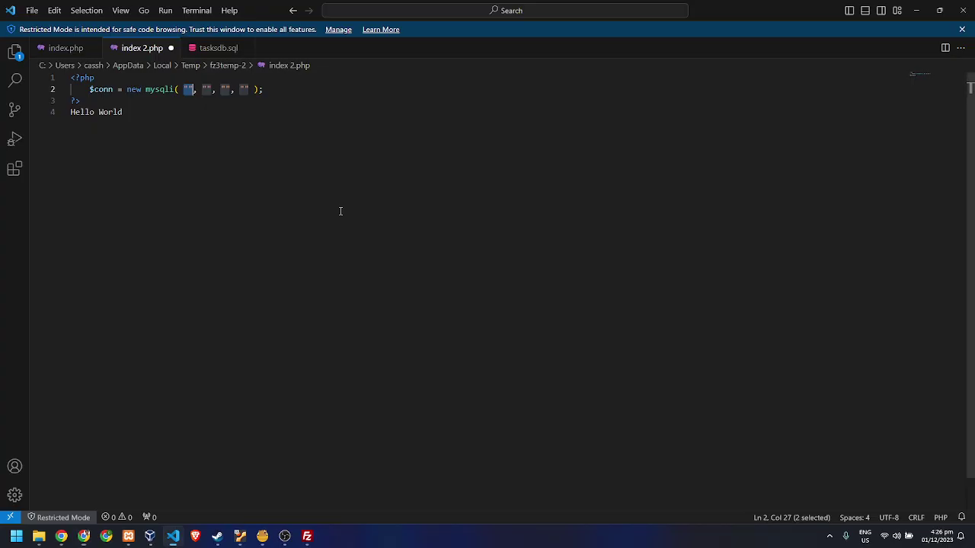
{"action": "left_click", "coordinate": [189, 89]}
{"action": "key", "text": "ctrl+v"}
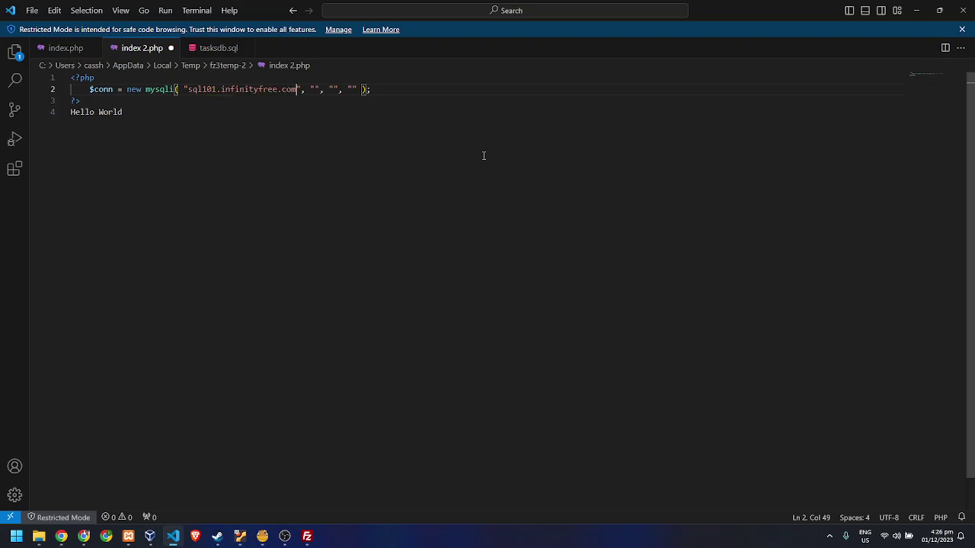
Copy the MySQL username from the InfinityFree connection details into the mysqli call's second argument
{"action": "key", "text": "alt+Tab"}
{"action": "left_click_drag", "start_coordinate": [336, 207], "coordinate": [377, 206]}
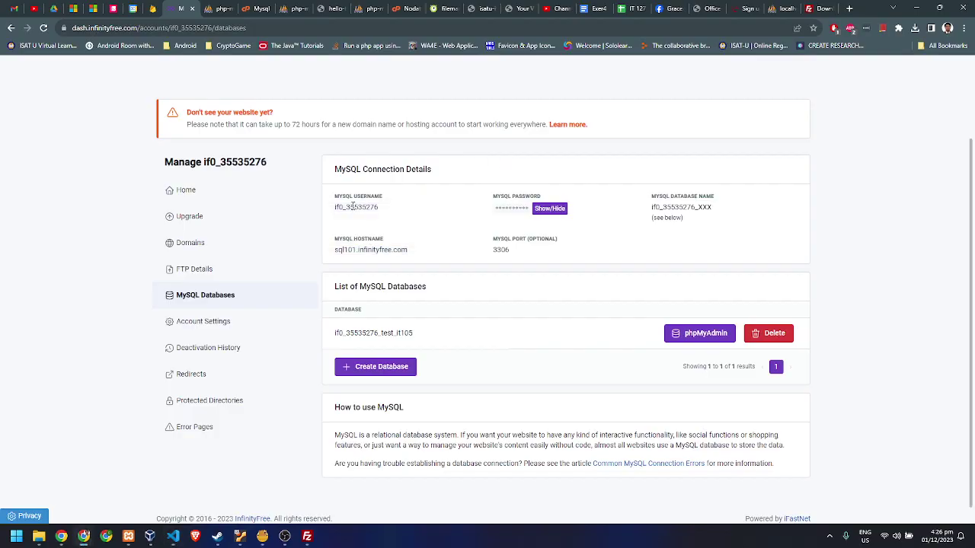
{"action": "double_click", "coordinate": [355, 207]}
{"action": "key", "text": "ctrl+c"}
{"action": "key", "text": "alt+Tab"}
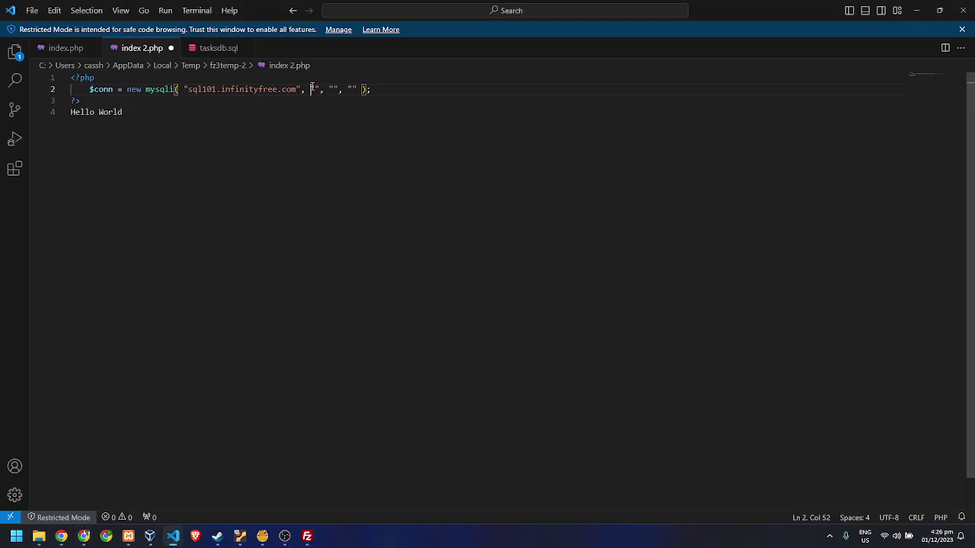
{"action": "left_click", "coordinate": [312, 89]}
{"action": "key", "text": "ctrl+v"}
Reveal the MySQL password in the InfinityFree connection details and copy it into the mysqli call's third argument in index 2.php
{"action": "key", "text": "alt+Tab"}
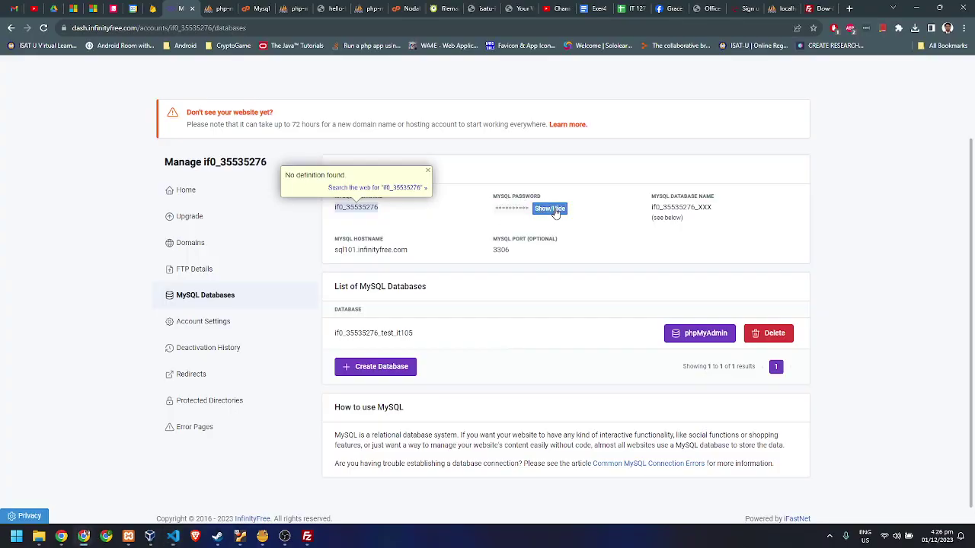
{"action": "left_click", "coordinate": [555, 211]}
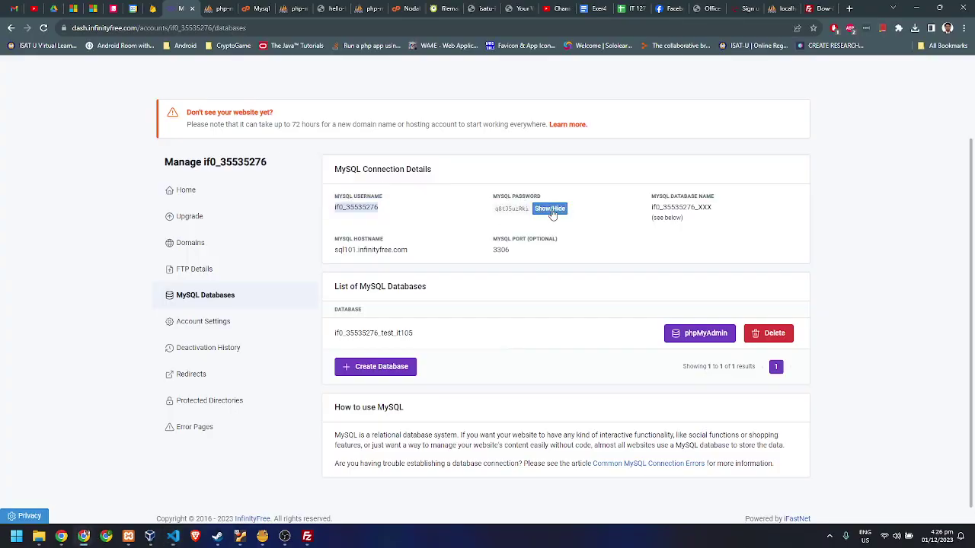
{"action": "double_click", "coordinate": [513, 208]}
{"action": "key", "text": "alt+Tab"}
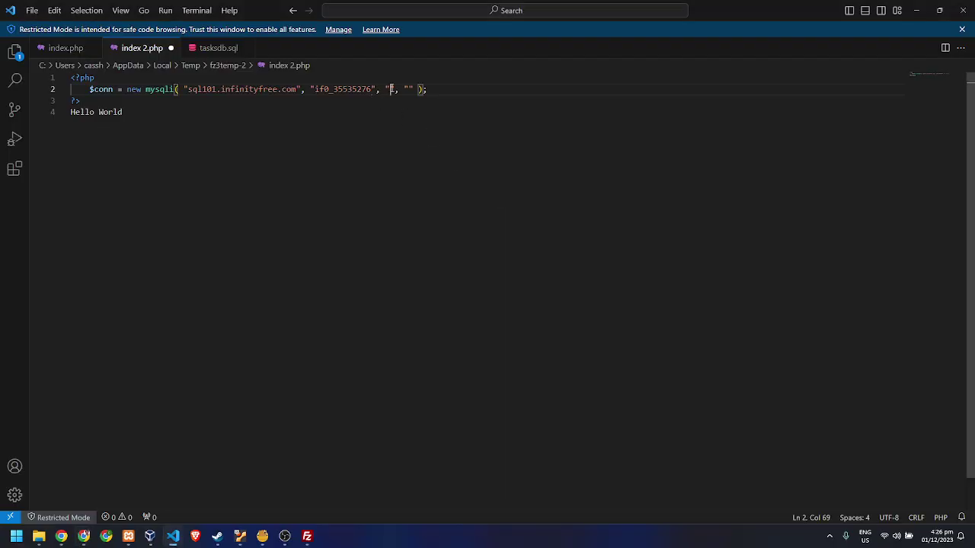
{"action": "key", "text": "ctrl+v"}
Copy the full name of the test_it105 database from InfinityFree into the mysqli call's fourth argument and save index 2.php
{"action": "key", "text": "alt+Tab"}
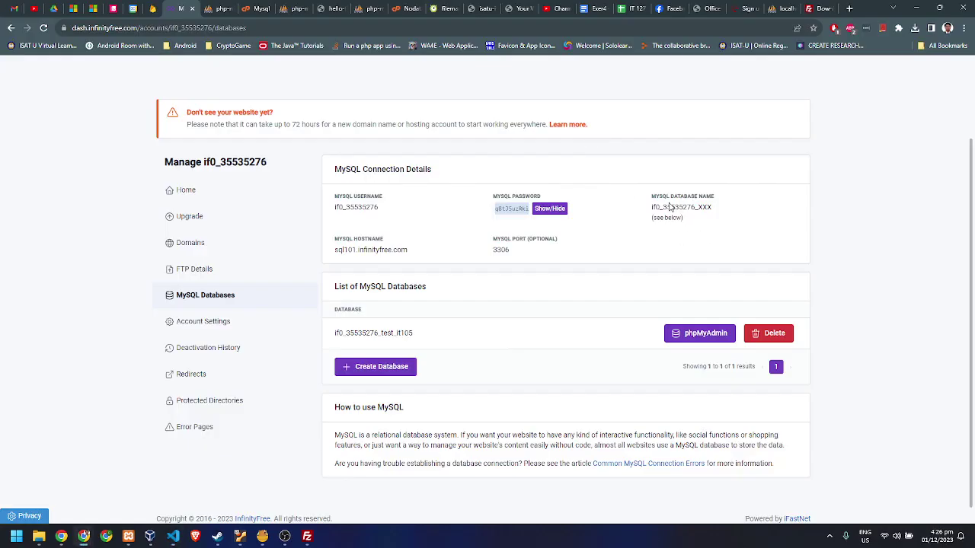
{"action": "triple_click", "coordinate": [670, 207]}
{"action": "triple_click", "coordinate": [668, 218]}
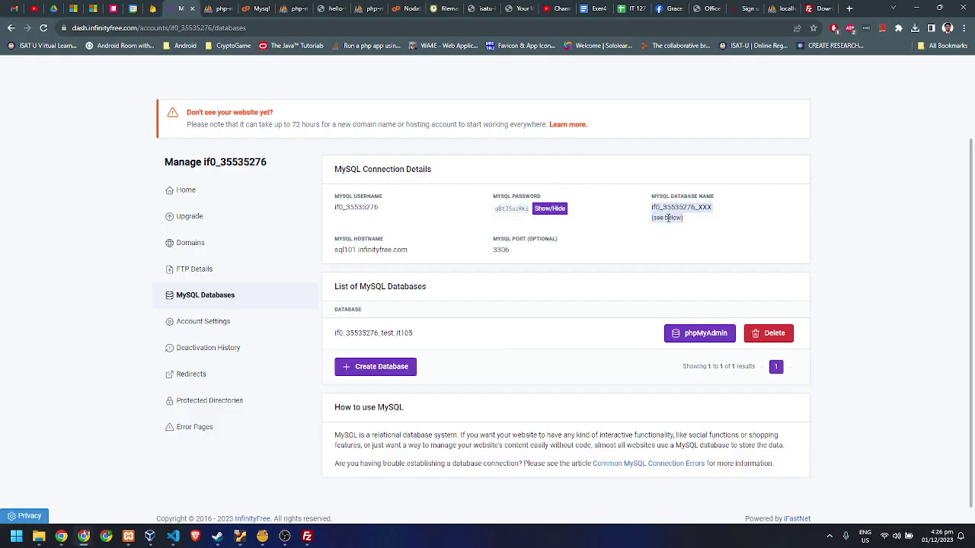
{"action": "left_click", "coordinate": [742, 222]}
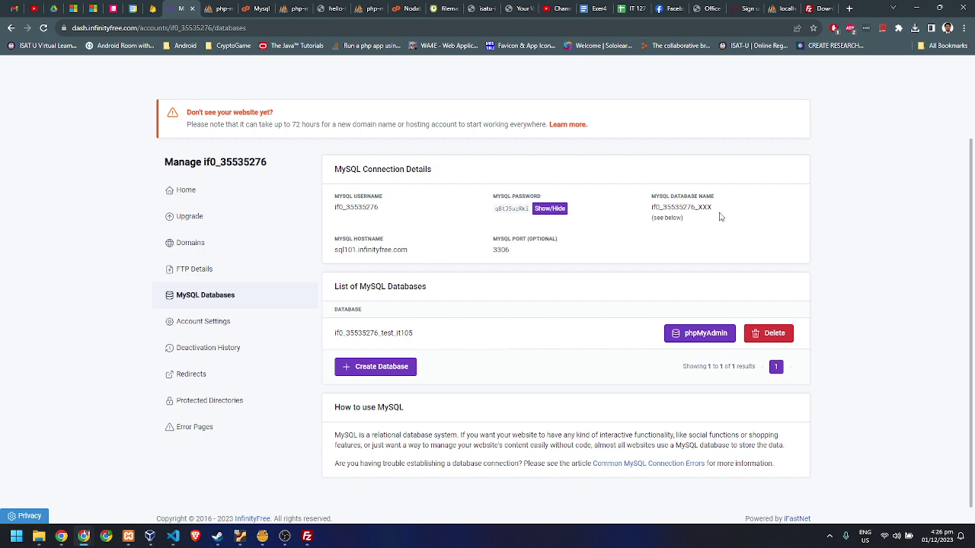
{"action": "left_click", "coordinate": [214, 8]}
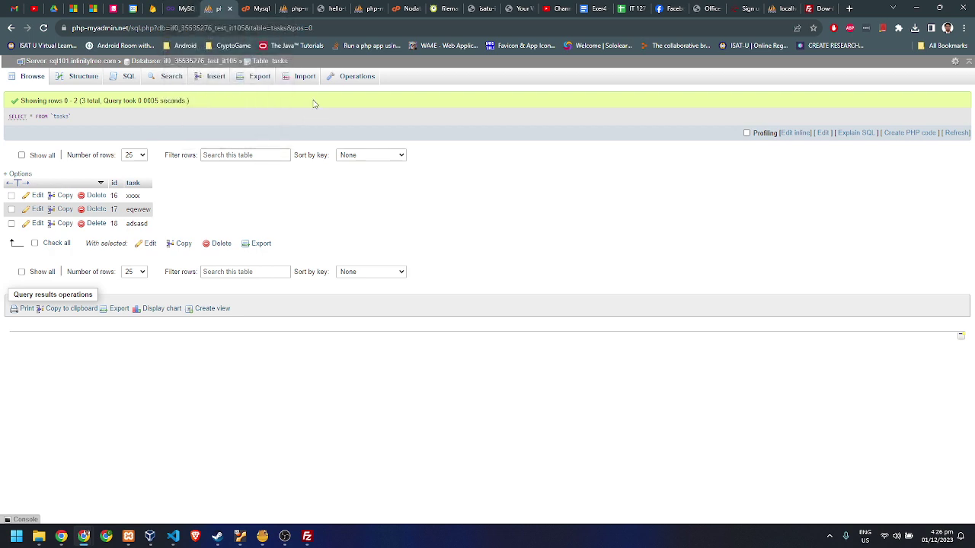
{"action": "left_click", "coordinate": [184, 9]}
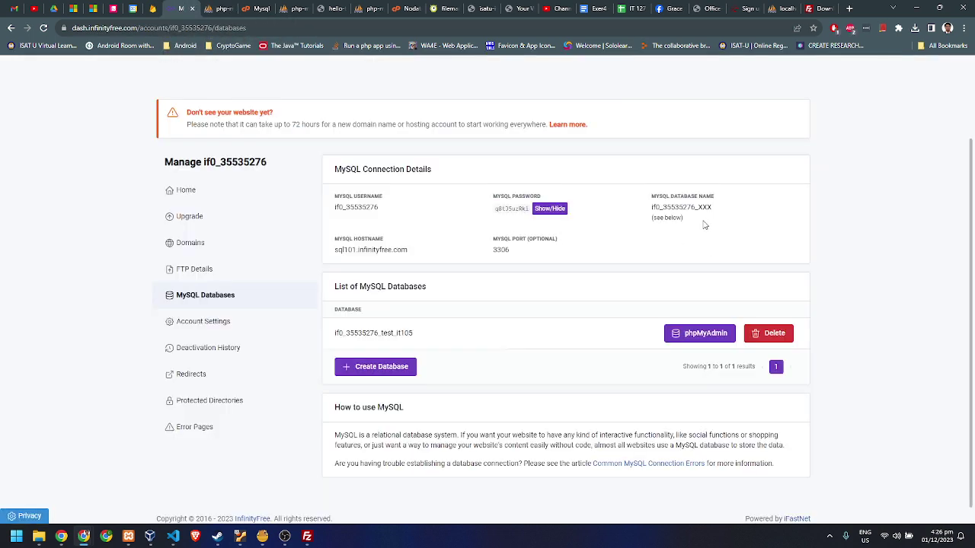
{"action": "double_click", "coordinate": [349, 332]}
{"action": "key", "text": "ctrl+c"}
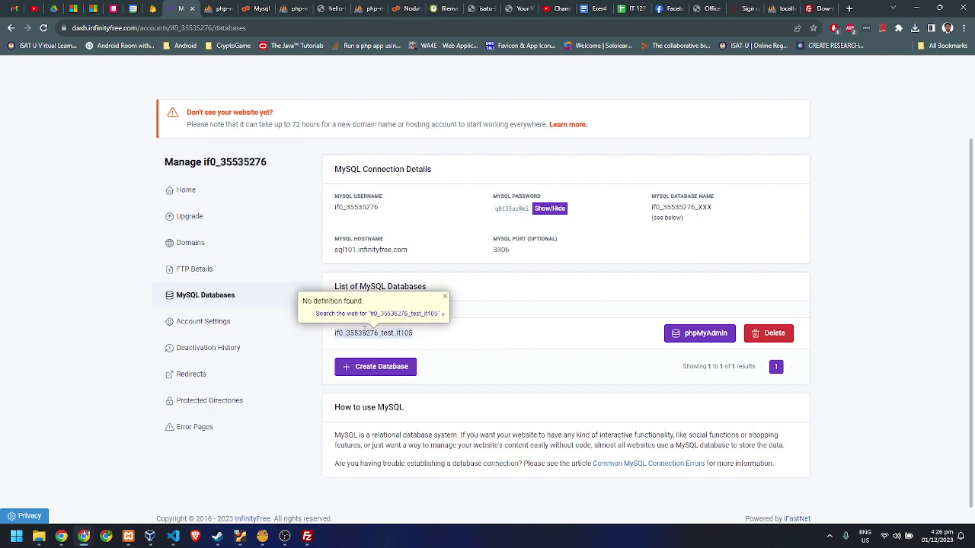
{"action": "left_click", "coordinate": [173, 536]}
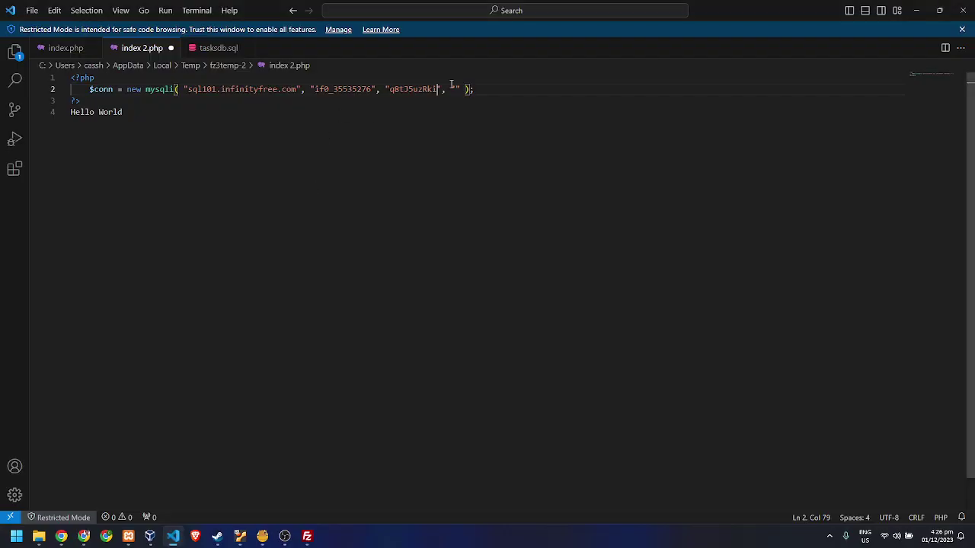
{"action": "key", "text": "ctrl+v"}
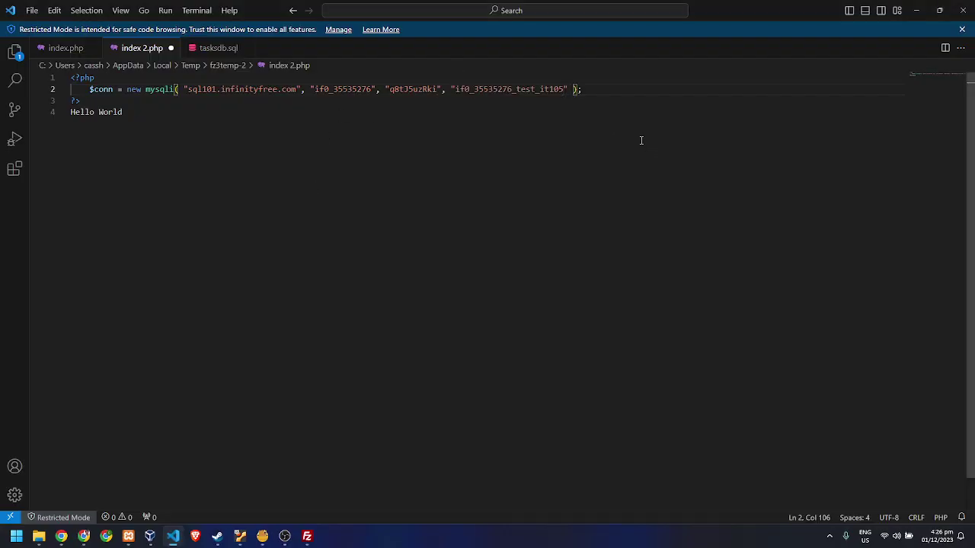
{"action": "key", "text": "ctrl+s"}
Add the statement var_dump($conn); below the mysqli connection, separated by a blank line, and save index 2.php
{"action": "left_click", "coordinate": [603, 91]}
{"action": "key", "text": "Return"}
{"action": "key", "text": "Return"}
{"action": "type", "text": "va"}
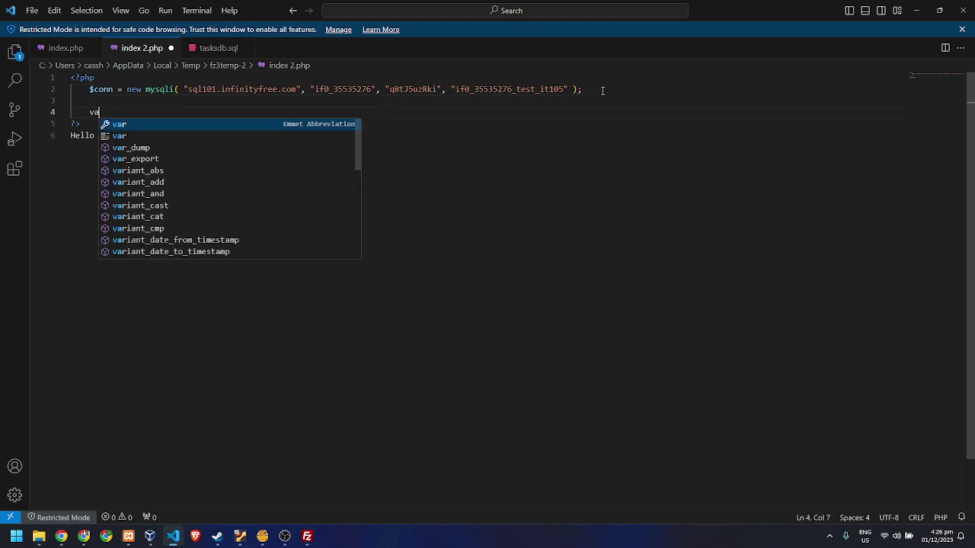
{"action": "type", "text": "r_dump($con);"}
{"action": "key", "text": "Left"}
{"action": "key", "text": "Left"}
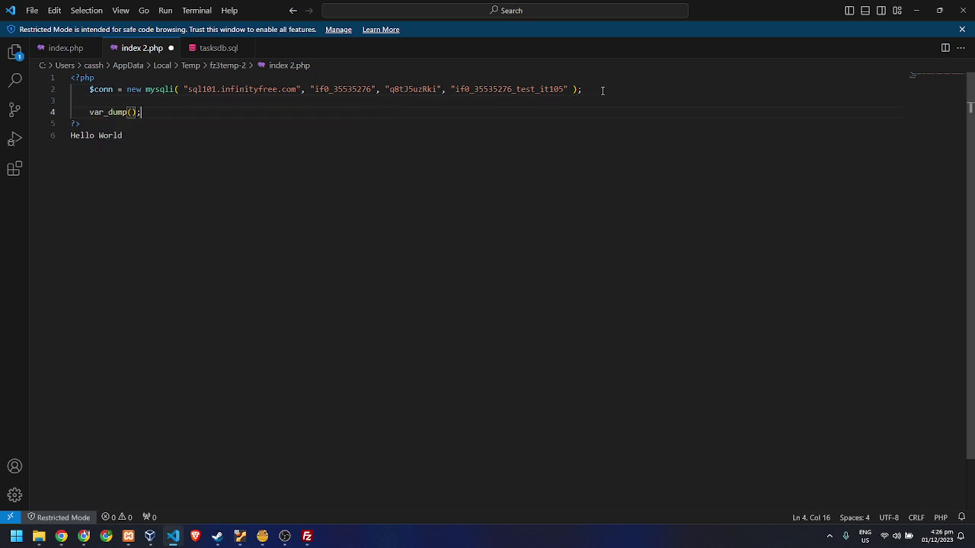
{"action": "type", "text": "$con"}
{"action": "type", "text": "n"}
{"action": "key", "text": "ctrl+s"}
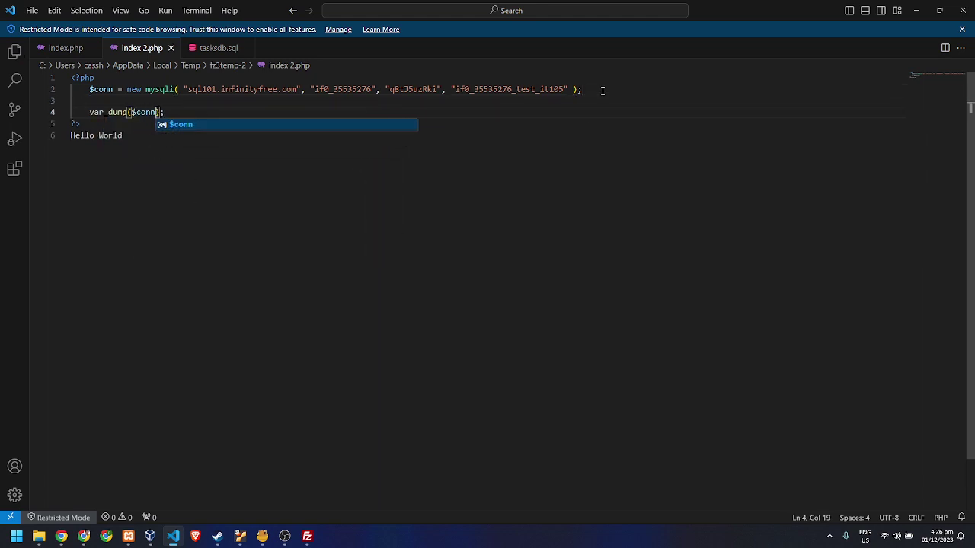
{"action": "key", "text": "ctrl+End"}
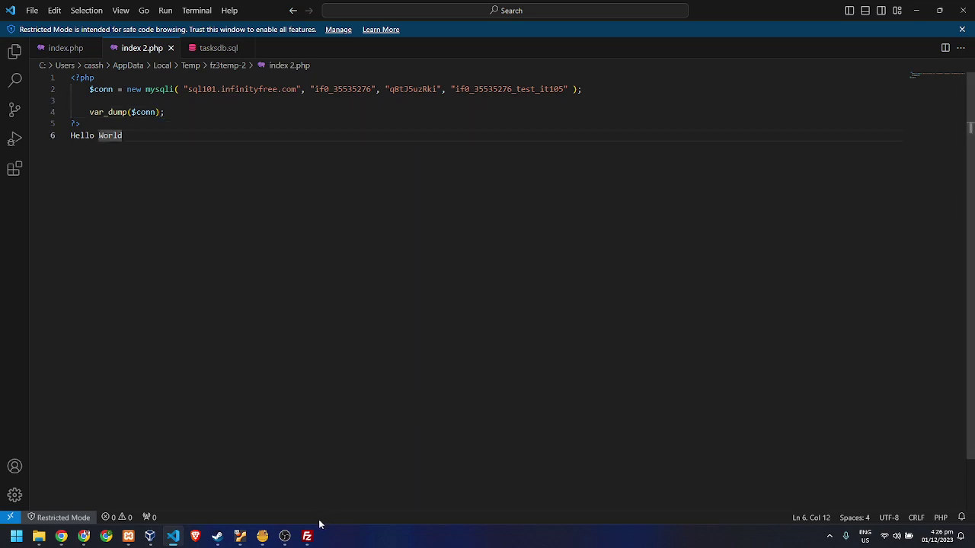
Switch to FileZilla and upload the changed index.php back to the htdocs folder on the server
{"action": "mouse_move", "coordinate": [312, 530]}
{"action": "left_click", "coordinate": [315, 495]}
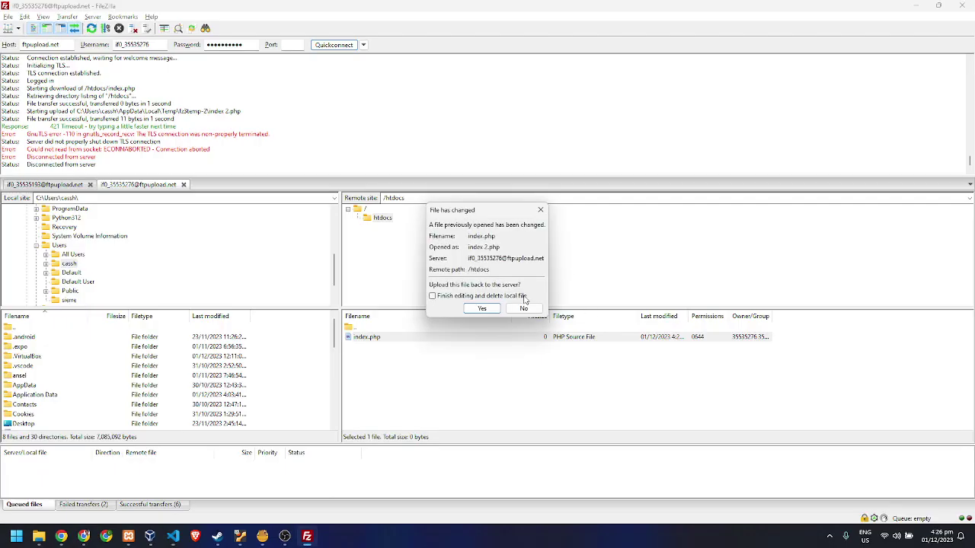
{"action": "left_click", "coordinate": [483, 309]}
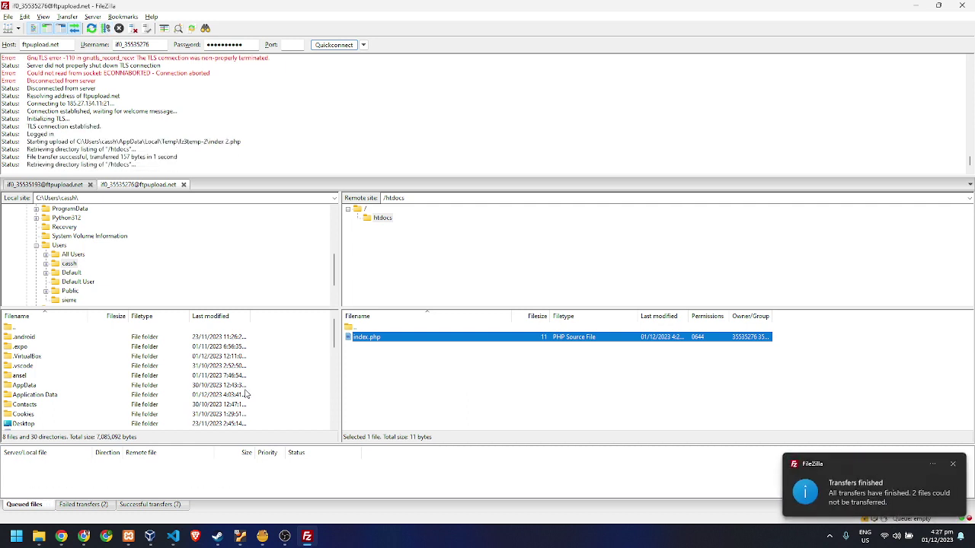
Reload the hello-test-it-105.000.pe page in Chrome and examine the dumped connection object
{"action": "key", "text": "alt+Tab"}
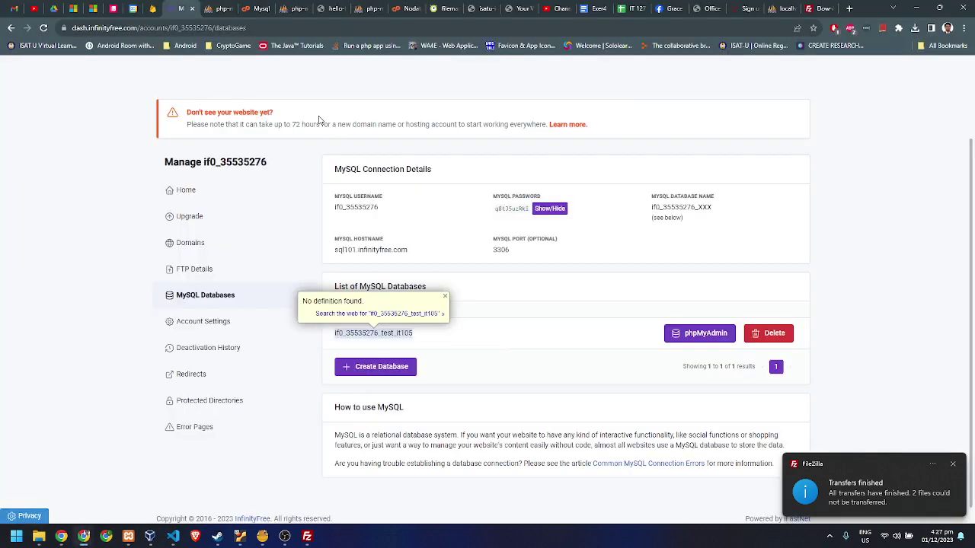
{"action": "left_click", "coordinate": [320, 8]}
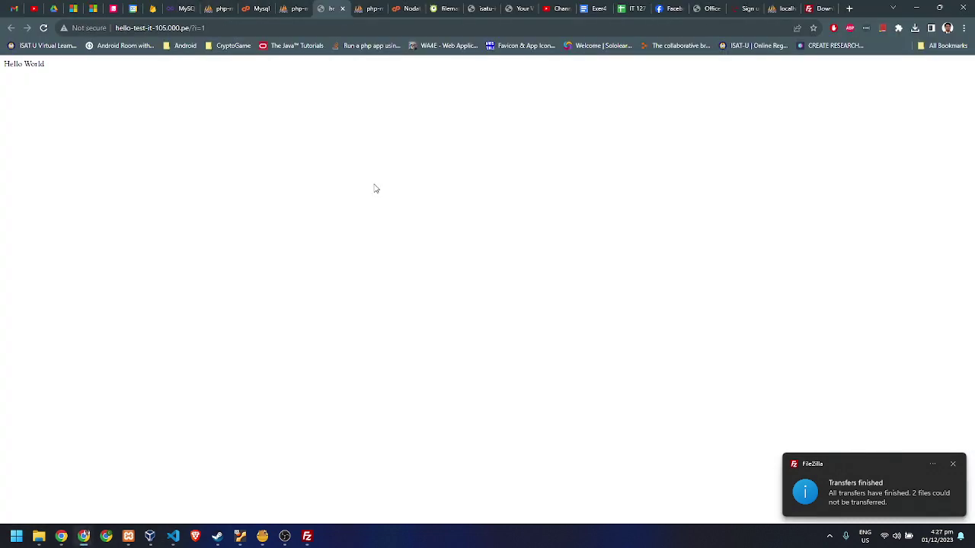
{"action": "key", "text": "F5"}
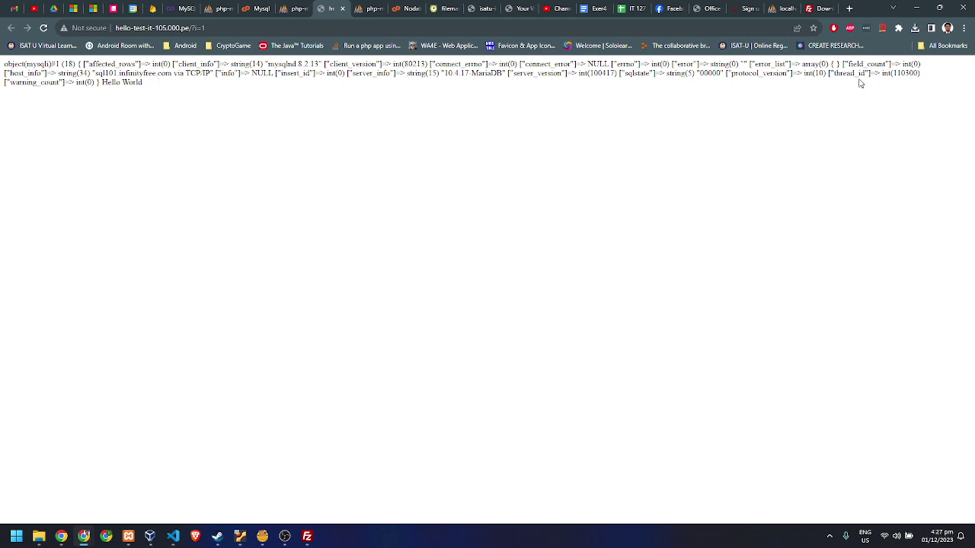
{"action": "key", "text": "ctrl+a"}
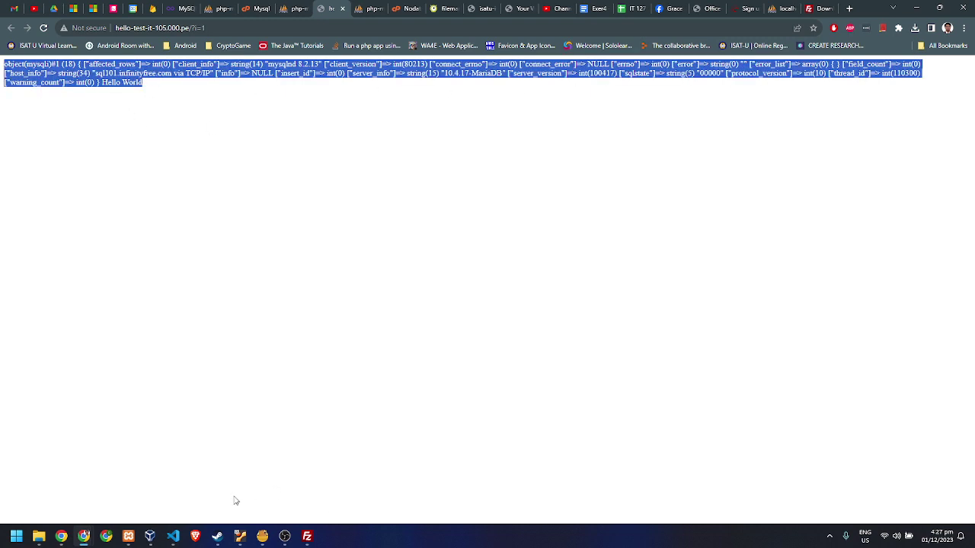
Below the var_dump line in index 2.php, add $list = $conn->query(); with a "SELECT * FROM" query string as its argument
{"action": "left_click", "coordinate": [173, 536]}
{"action": "left_click", "coordinate": [190, 113]}
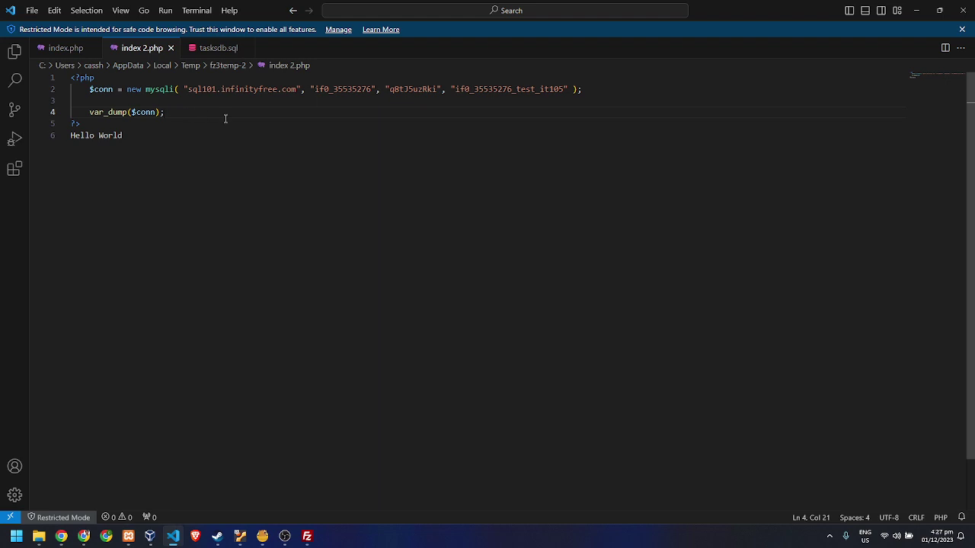
{"action": "key", "text": "Return"}
{"action": "key", "text": "Return"}
{"action": "type", "text": "$conn"}
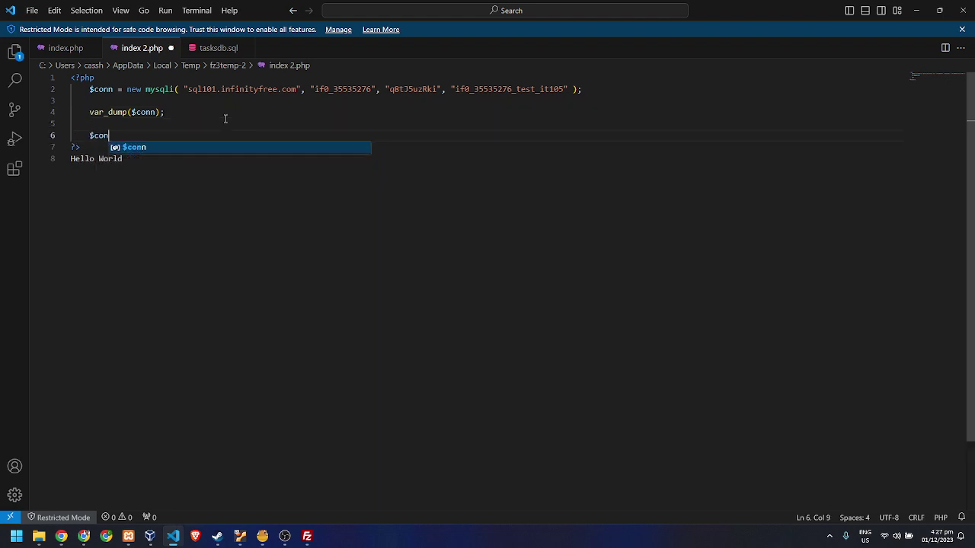
{"action": "key", "text": "BackSpace"}
{"action": "key", "text": "BackSpace"}
{"action": "key", "text": "BackSpace"}
{"action": "key", "text": "BackSpace"}
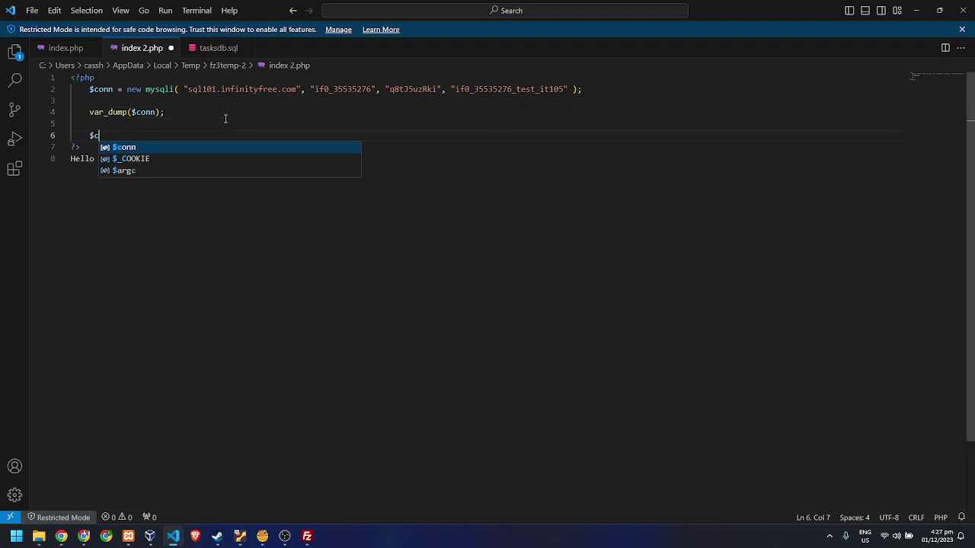
{"action": "type", "text": "list = $c"}
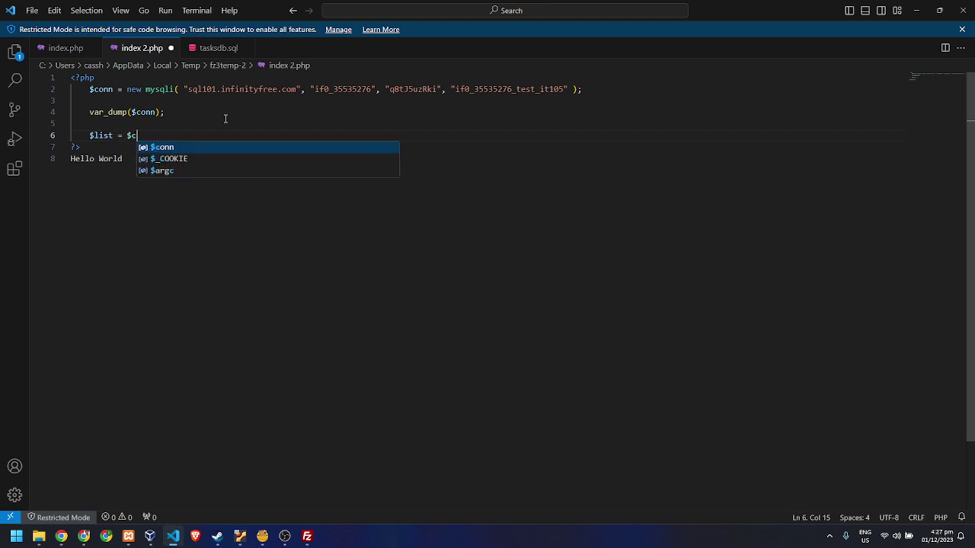
{"action": "type", "text": "onn->que"}
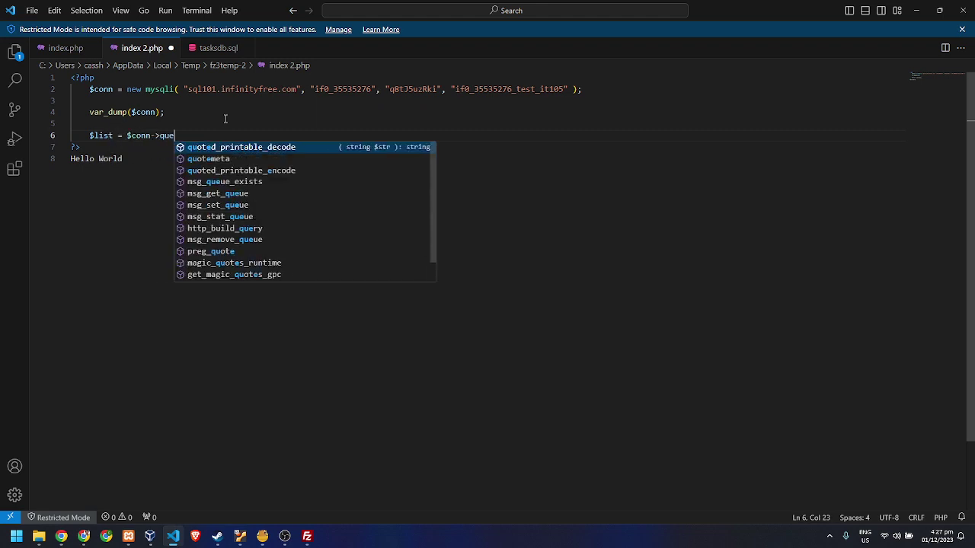
{"action": "type", "text": "ry();"}
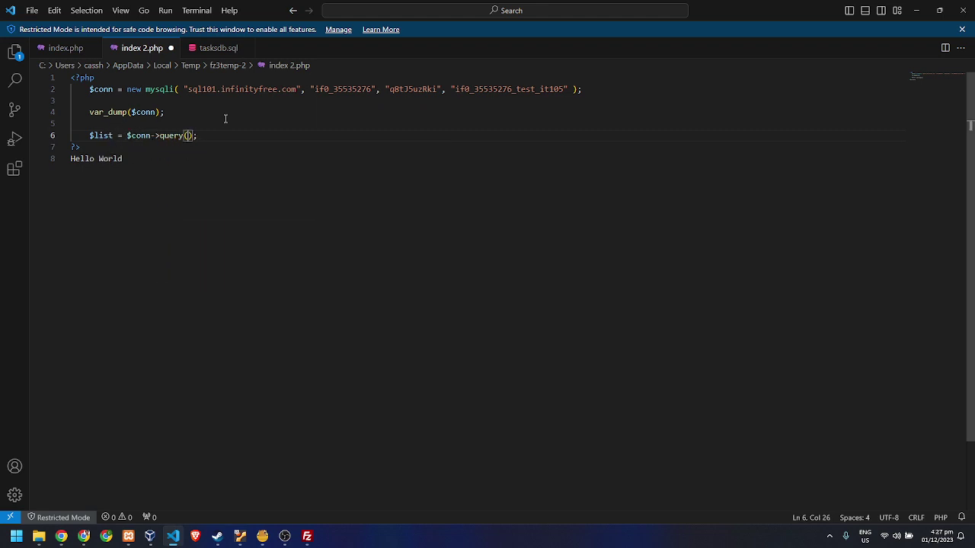
{"action": "key", "text": "Left"}
{"action": "type", "text": "\"SELECT * FROM usr"}
Look up the table name in the hosted database in phpMyAdmin and set the SELECT query's table to tasks
{"action": "key", "text": "alt+Tab"}
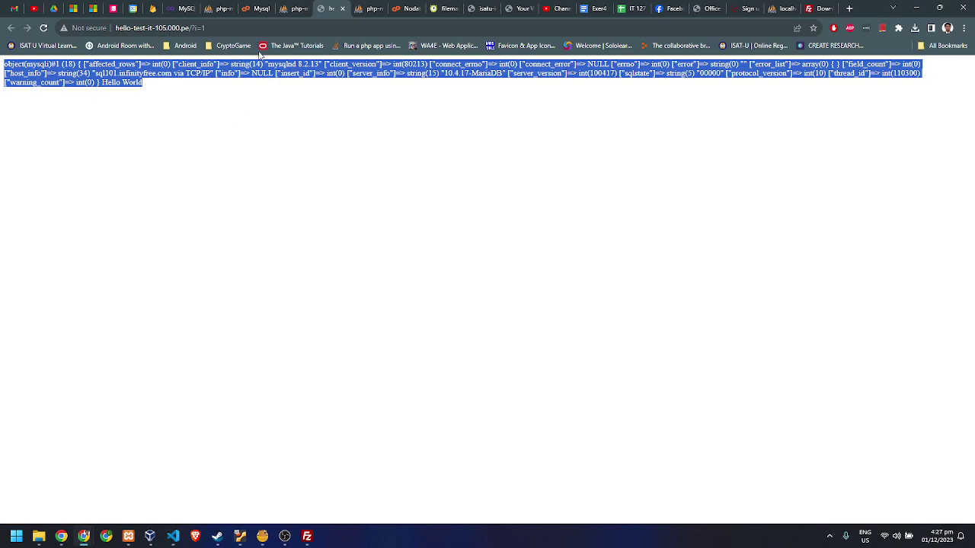
{"action": "left_click", "coordinate": [283, 8]}
{"action": "left_click", "coordinate": [261, 8]}
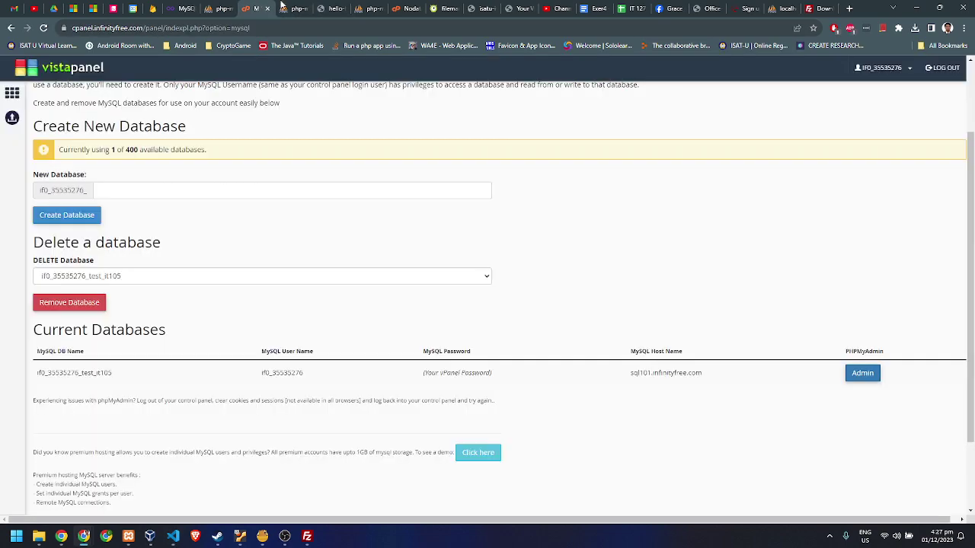
{"action": "left_click", "coordinate": [281, 6]}
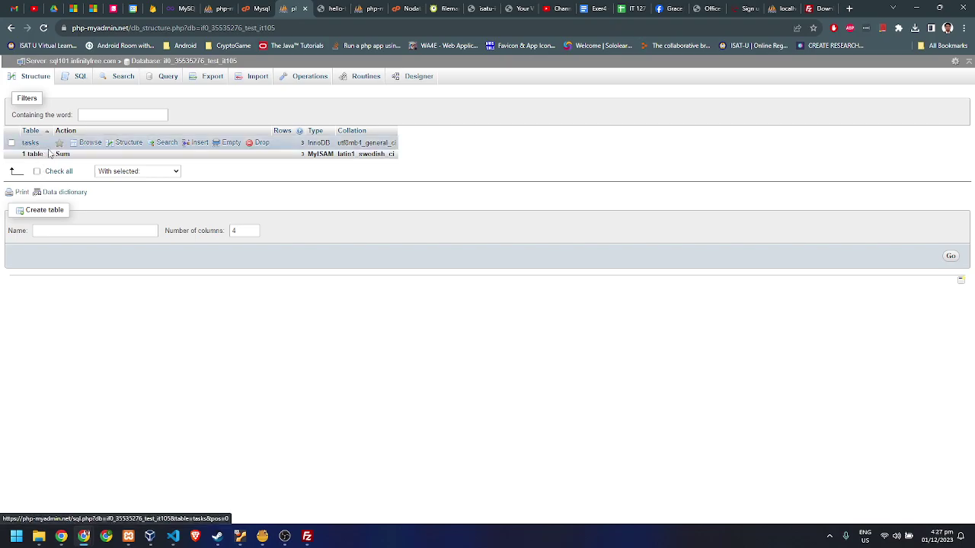
{"action": "key", "text": "alt+Tab"}
{"action": "double_click", "coordinate": [276, 136]}
{"action": "type", "text": "tas"}
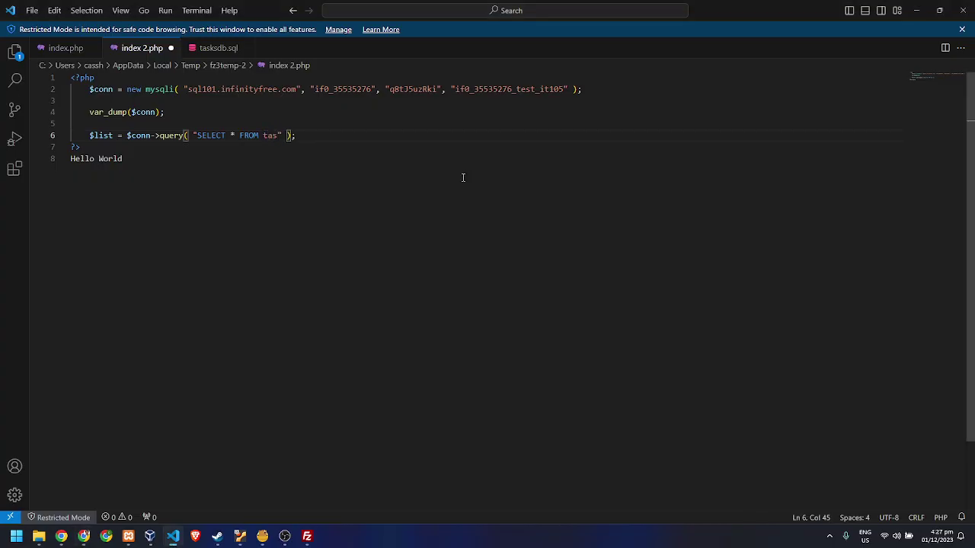
{"action": "type", "text": "ks"}
View the rows and columns of the tasks table in phpMyAdmin
{"action": "key", "text": "alt+Tab"}
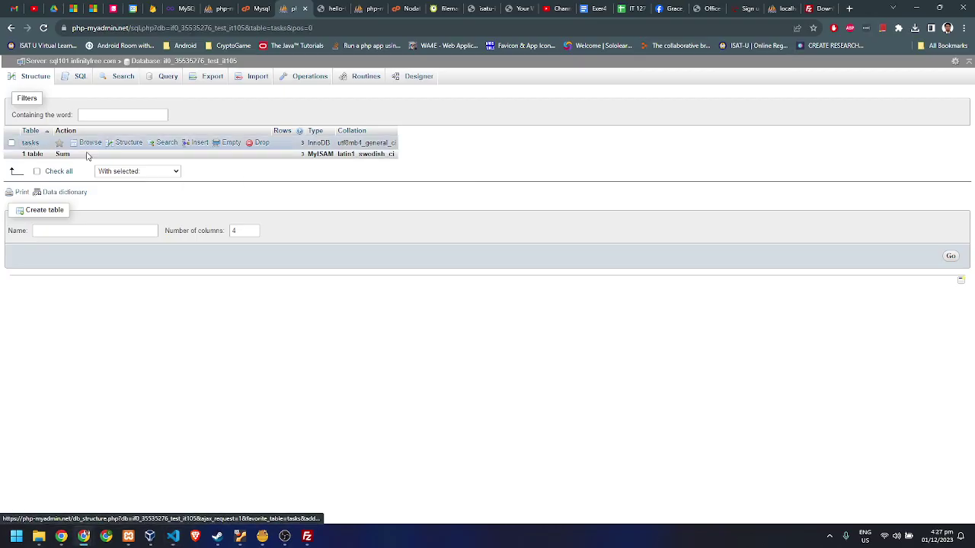
{"action": "key", "text": "F5"}
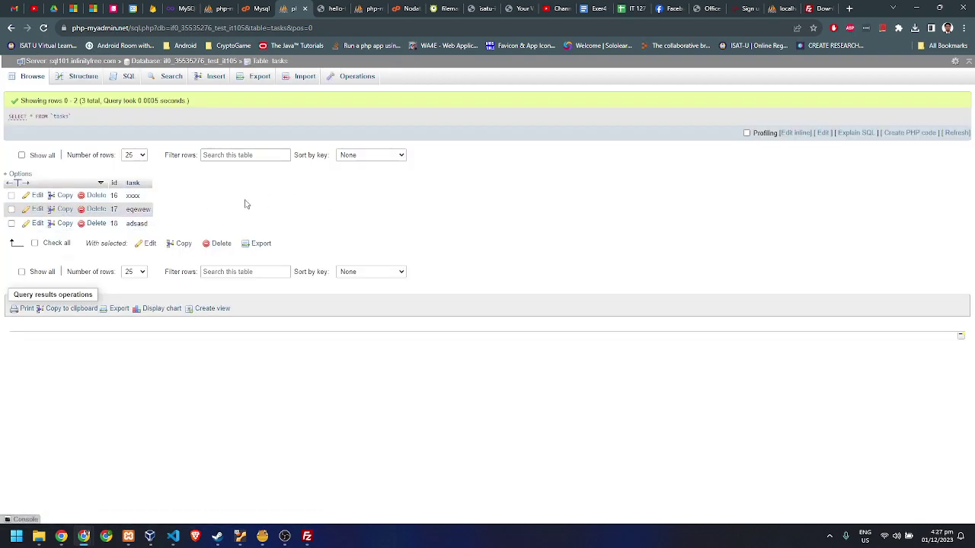
Switch to VS Code and add an if($list) block below the query line in index 2.php
{"action": "key", "text": "alt+Tab"}
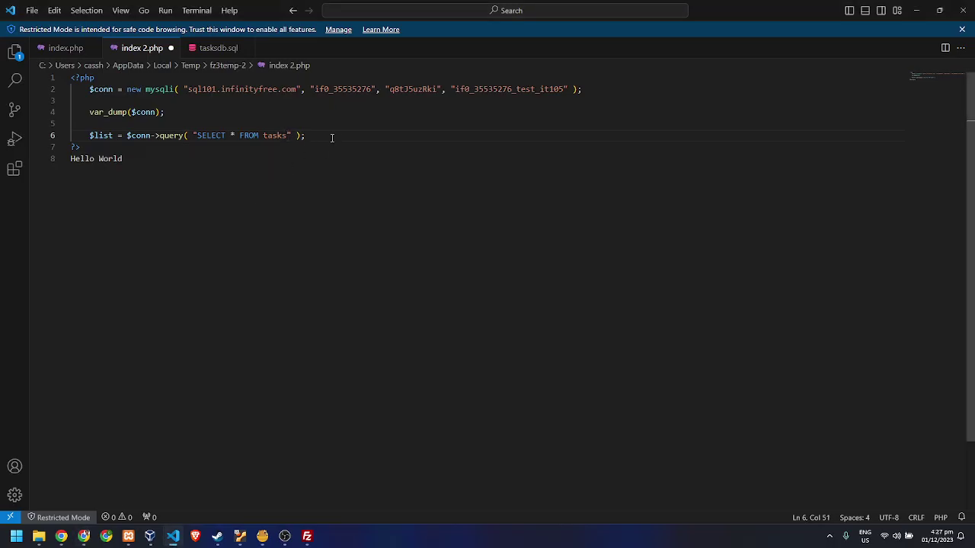
{"action": "key", "text": "Return"}
{"action": "key", "text": "Return"}
{"action": "type", "text": "if() {"}
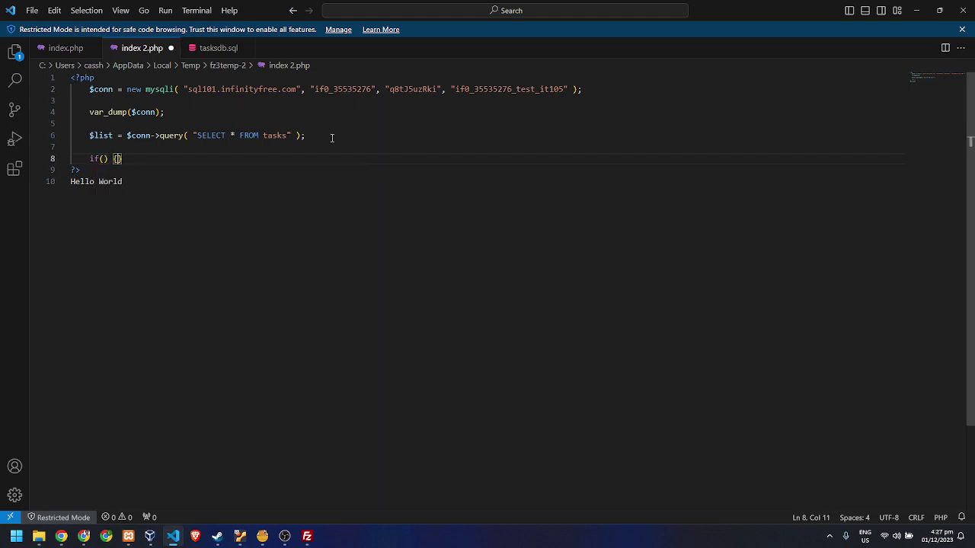
{"action": "key", "text": "Return"}
{"action": "key", "text": "Up"}
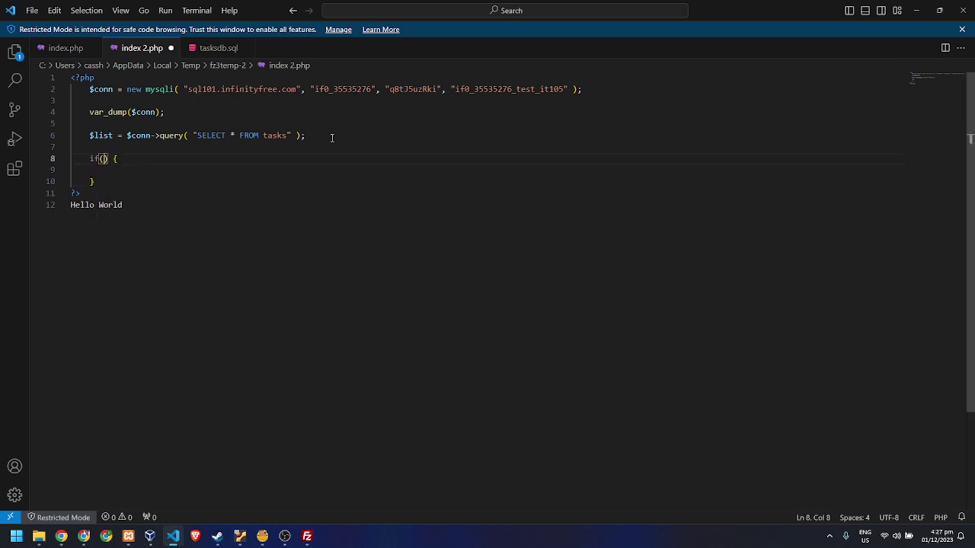
{"action": "type", "text": "$list"}
{"action": "key", "text": "Down"}
Inside the if block, add a while loop with the condition $rec = $list->fetch_object()
{"action": "type", "text": "w"}
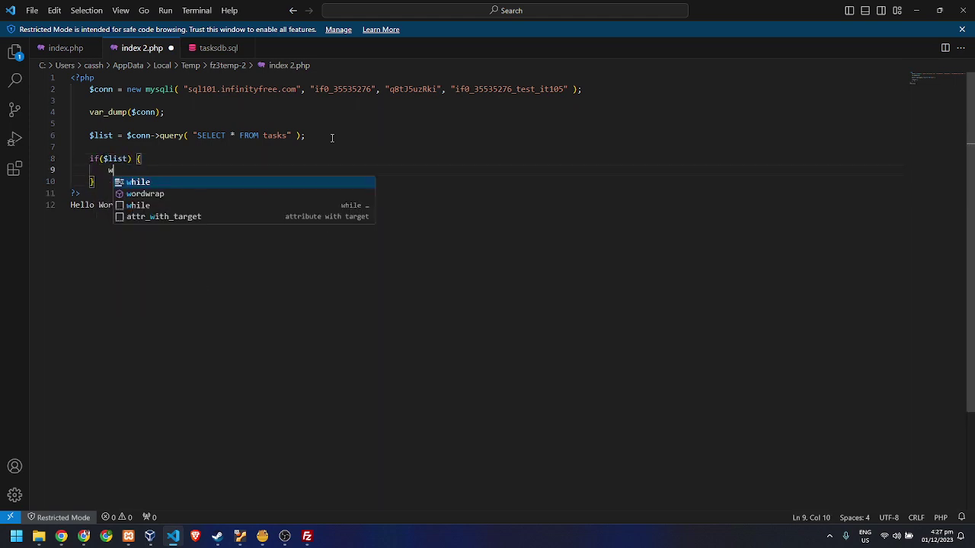
{"action": "type", "text": "hile() {"}
{"action": "key", "text": "Return"}
{"action": "key", "text": "Up"}
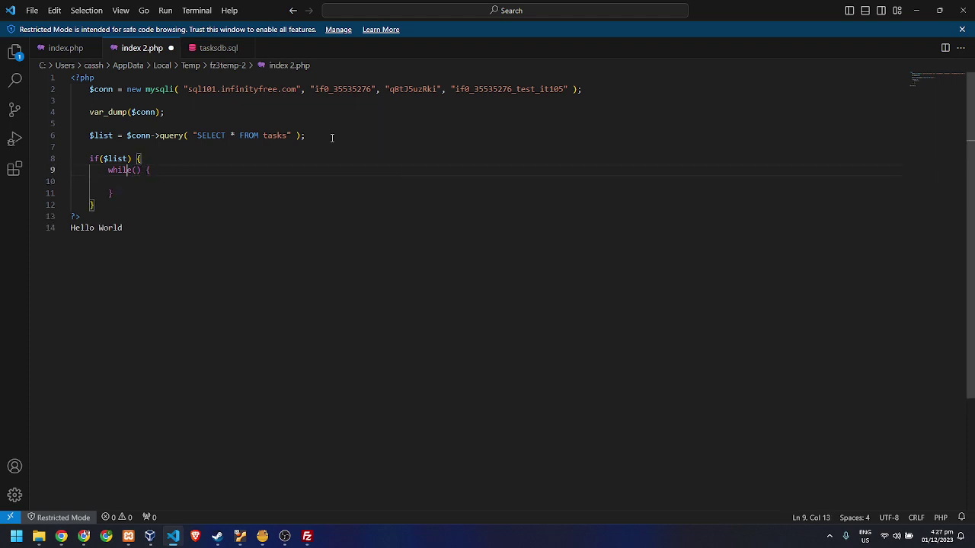
{"action": "key", "text": "Right"}
{"action": "key", "text": "Right"}
{"action": "key", "text": "Left"}
{"action": "type", "text": "$rec"}
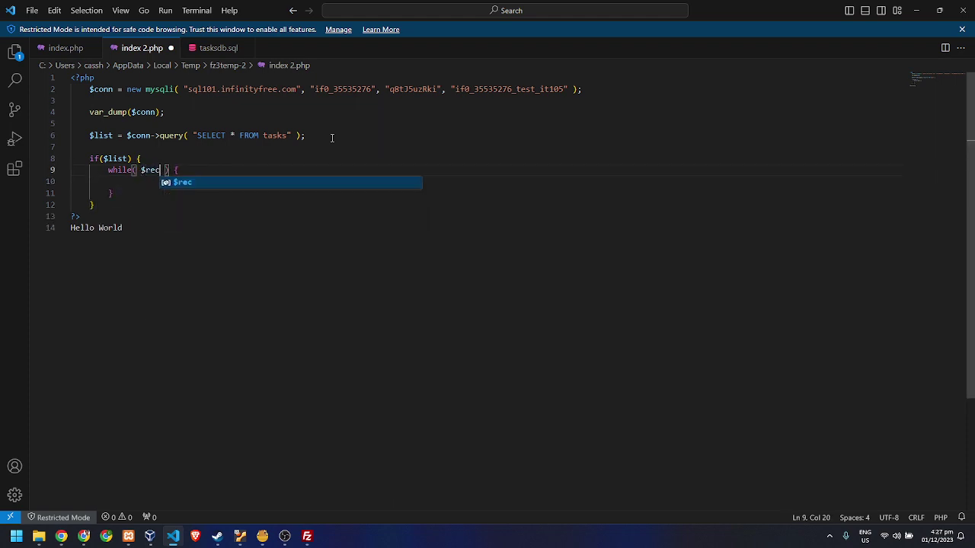
{"action": "type", "text": " = $list- "}
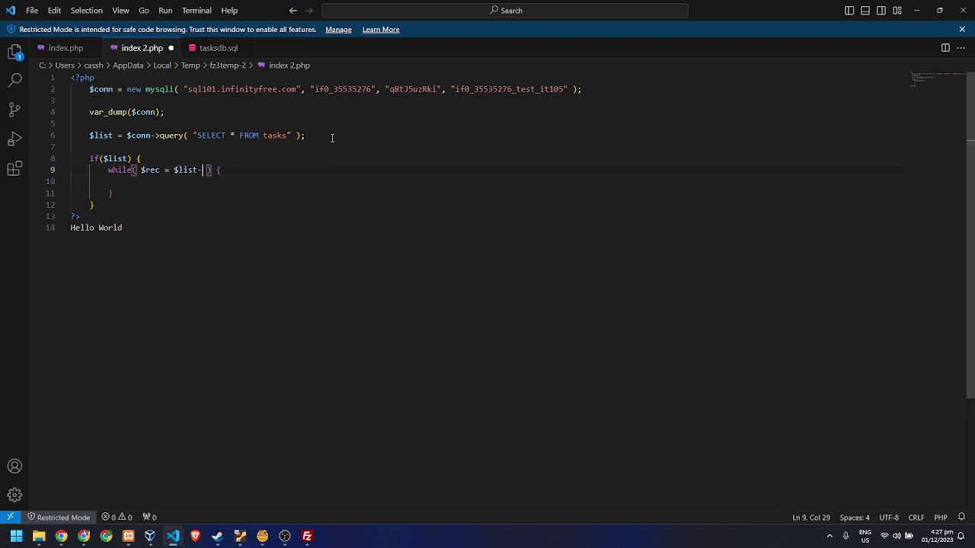
{"action": "type", "text": ">fetch_object()"}
Start an echo statement with an empty string inside the while loop
{"action": "key", "text": "Down"}
{"action": "key", "text": "Tab"}
{"action": "key", "text": "Tab"}
{"action": "key", "text": "Tab"}
{"action": "type", "text": "e"}
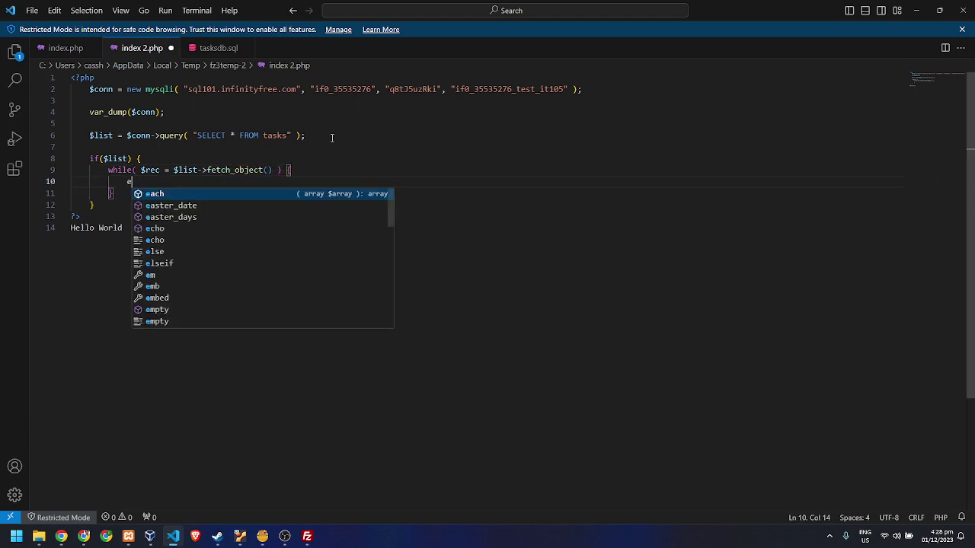
{"action": "type", "text": "cho $rec"}
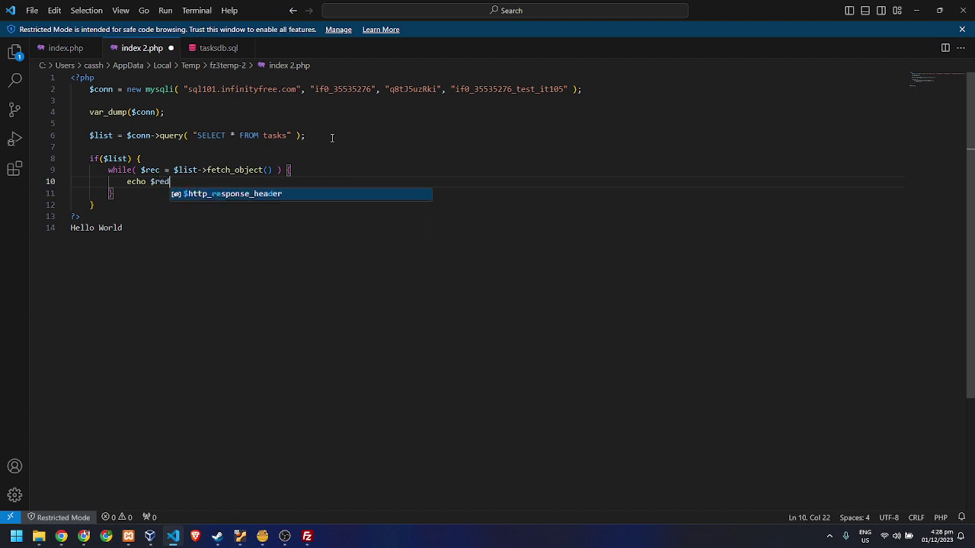
{"action": "key", "text": "BackSpace"}
{"action": "key", "text": "BackSpace"}
{"action": "key", "text": "BackSpace"}
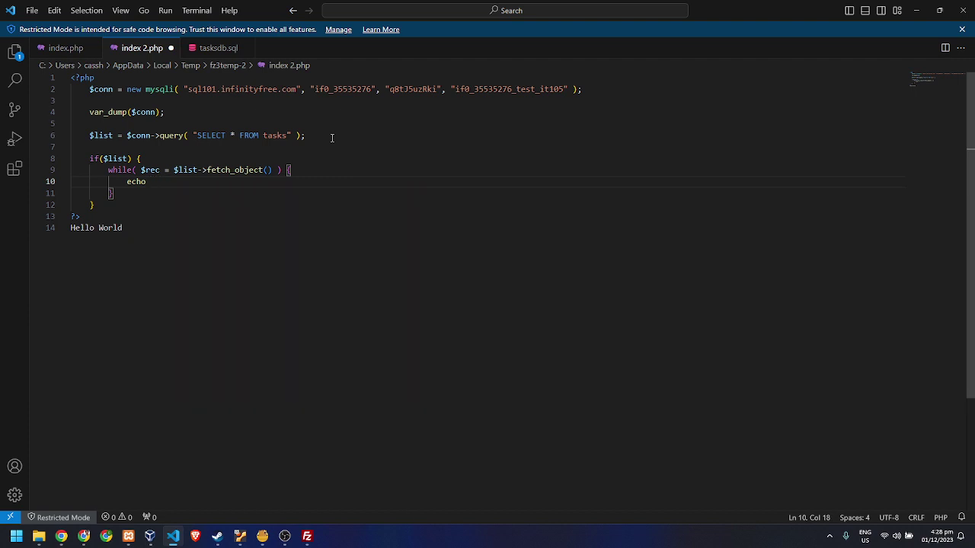
Insert the line echo "<ul>"; above the while loop
{"action": "key", "text": "Up"}
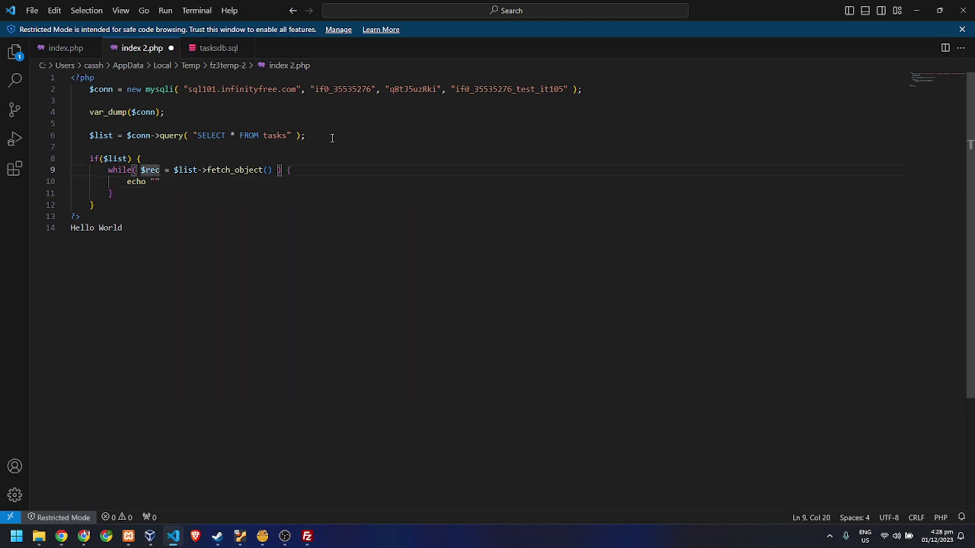
{"action": "key", "text": "ctrl+shift+Return"}
{"action": "type", "text": "echo "}
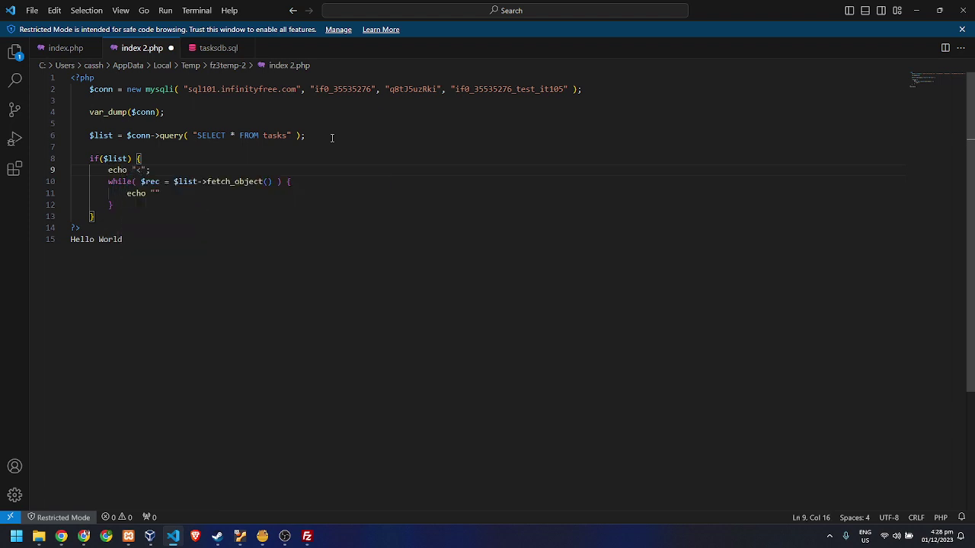
{"action": "type", "text": "\"<ul>"}
Duplicate the echo "<ul>"; line below the while loop and change its tag to </ul>
{"action": "key", "text": "Home"}
{"action": "key", "text": "shift+End"}
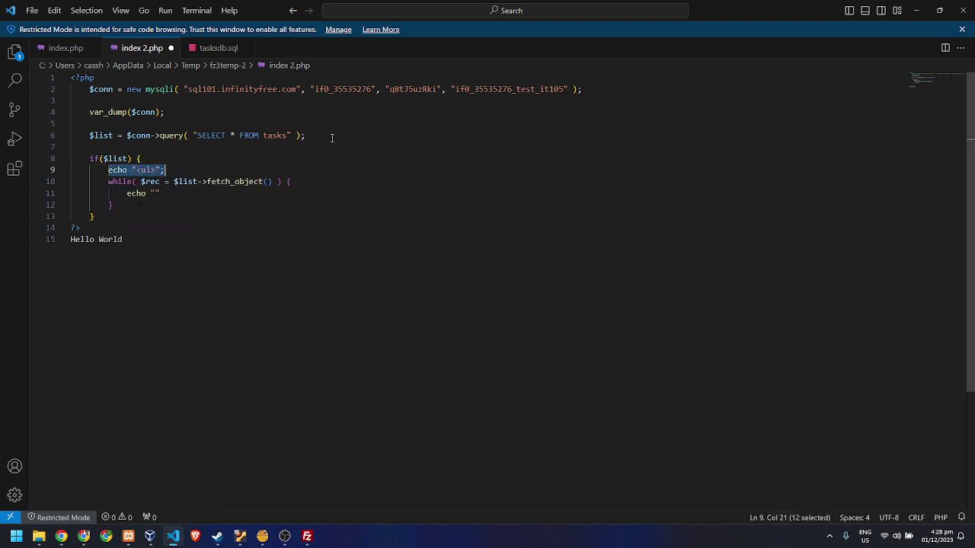
{"action": "key", "text": "ctrl+c"}
{"action": "key", "text": "Down"}
{"action": "key", "text": "Down"}
{"action": "key", "text": "Down"}
{"action": "key", "text": "Return"}
{"action": "key", "text": "ctrl+v"}
{"action": "key", "text": "Left"}
{"action": "key", "text": "Left"}
{"action": "key", "text": "Left"}
{"action": "key", "text": "Left"}
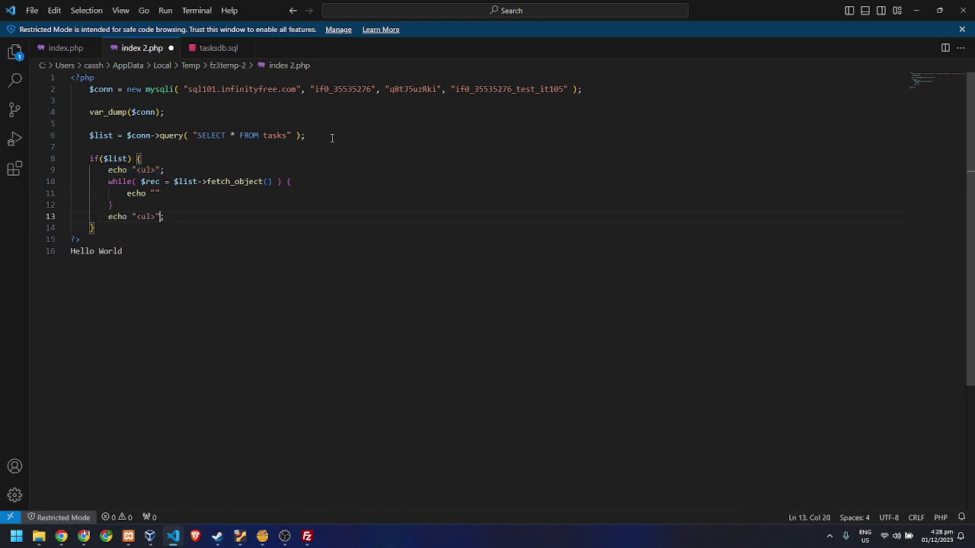
{"action": "type", "text": "/"}
Fill the loop's echo string with <li>$rec->task</li> and save index 2.php
{"action": "key", "text": "Up"}
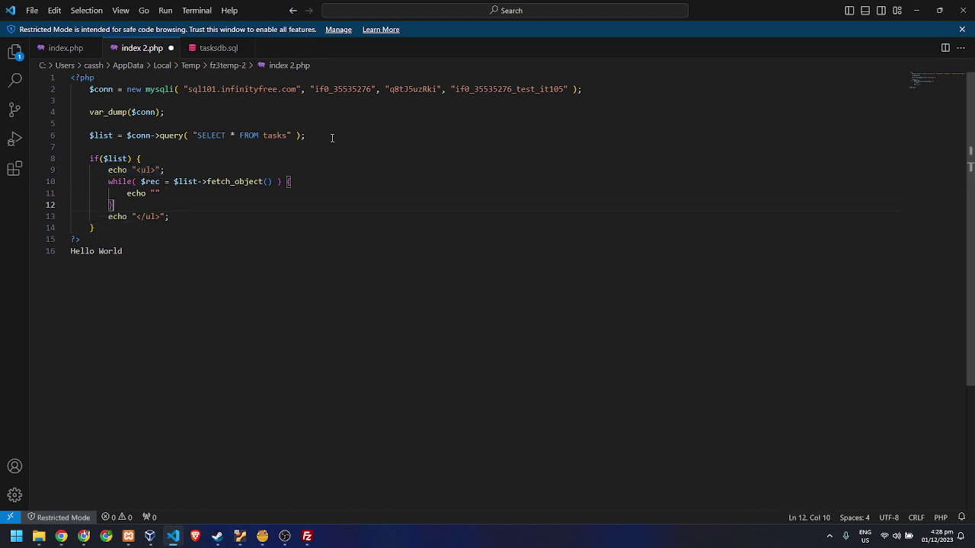
{"action": "key", "text": "Up"}
{"action": "key", "text": "End"}
{"action": "key", "text": "Left"}
{"action": "type", "text": "<li"}
{"action": "type", "text": "></li>"}
{"action": "type", "text": "$rec->"}
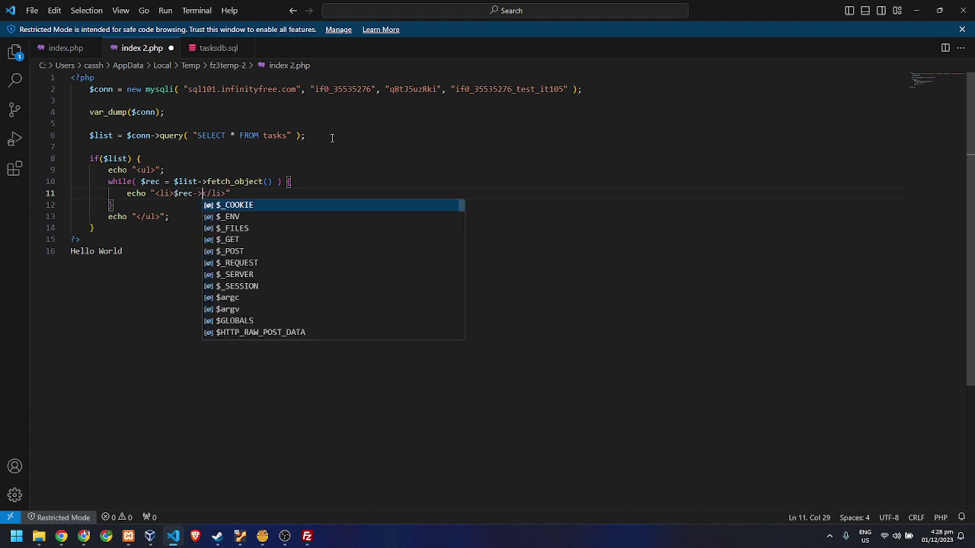
{"action": "type", "text": "task"}
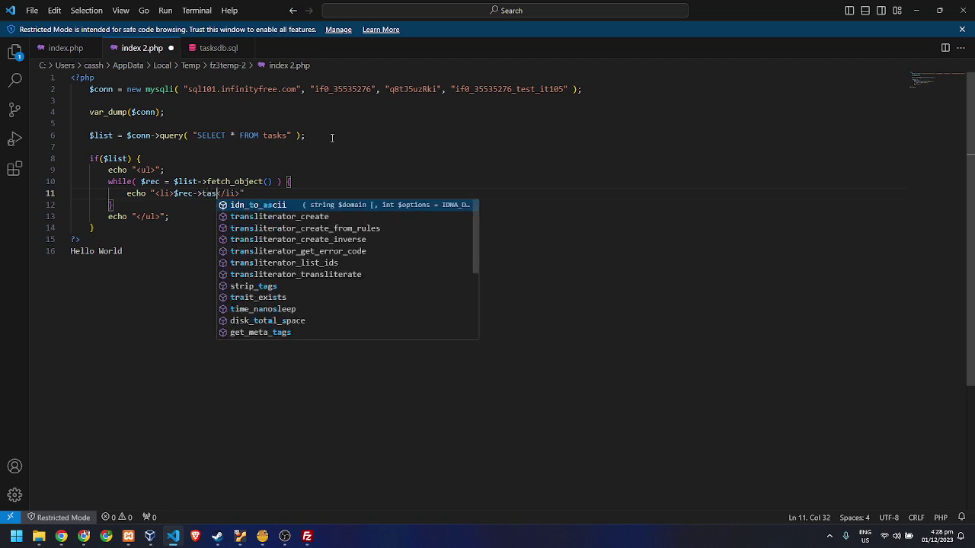
{"action": "key", "text": "ctrl+s"}
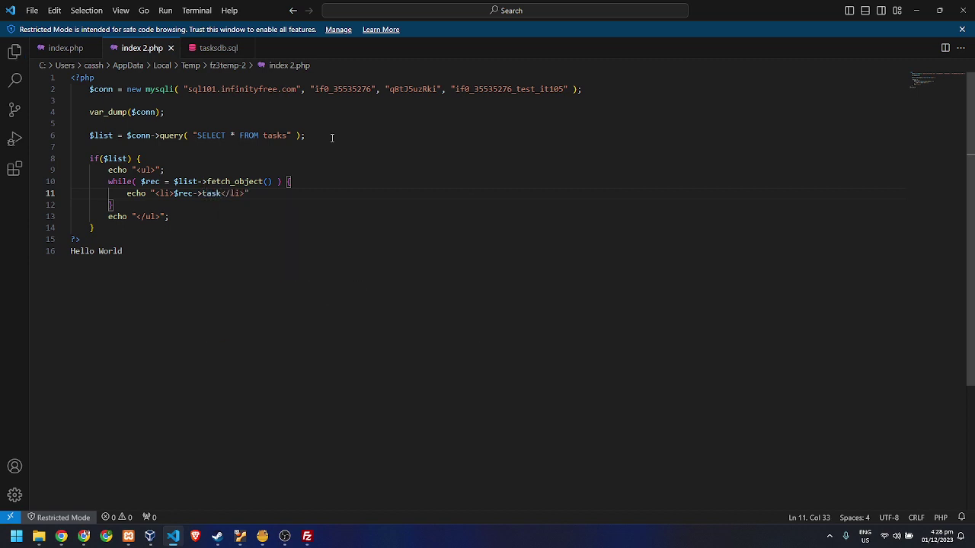
Upload the changed index.php back to the server from FileZilla and check the hello-test-it-105.000.pe page in Chrome
{"action": "left_click", "coordinate": [307, 536]}
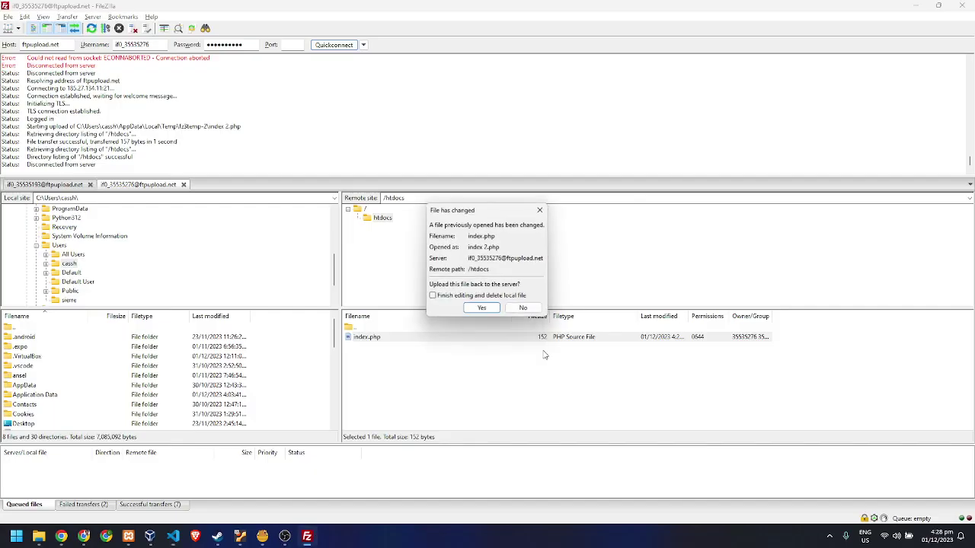
{"action": "left_click", "coordinate": [480, 307]}
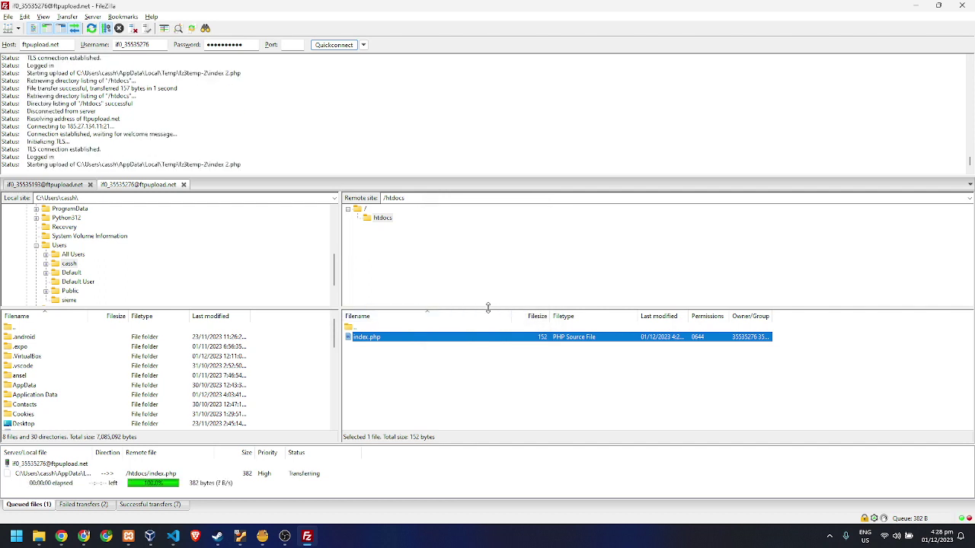
{"action": "mouse_move", "coordinate": [92, 537]}
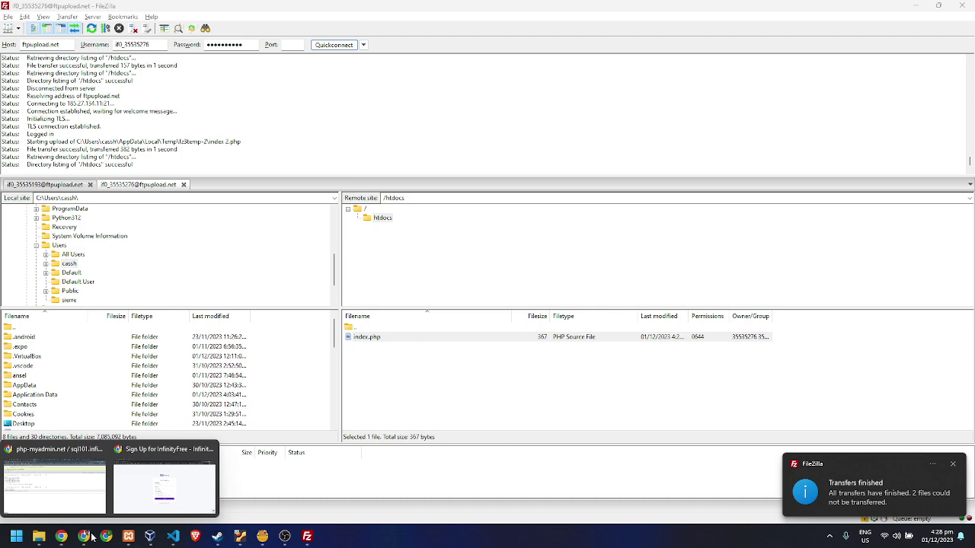
{"action": "left_click", "coordinate": [96, 452]}
{"action": "left_click", "coordinate": [334, 7]}
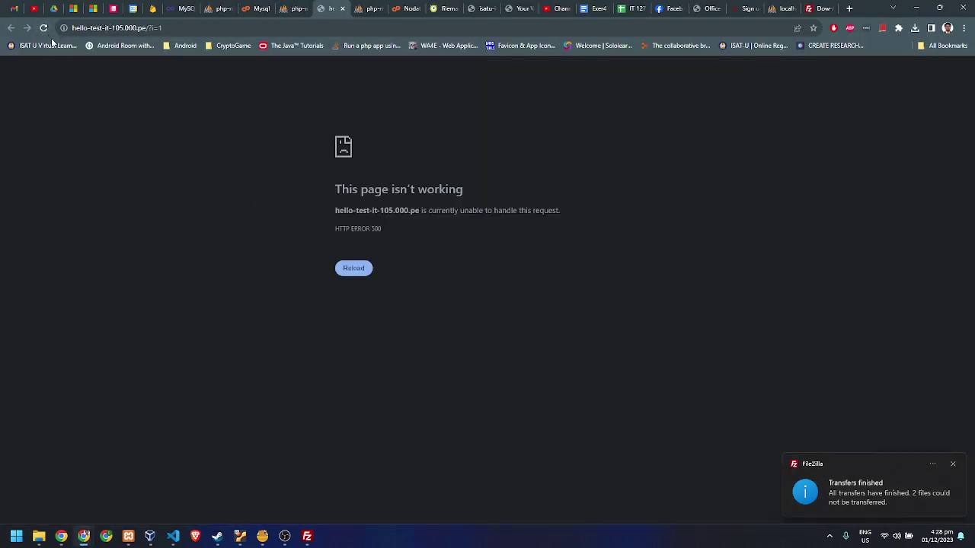
In VS Code, end the loop's echo line with a semicolon and upload the file to the server again from FileZilla
{"action": "mouse_move", "coordinate": [216, 539]}
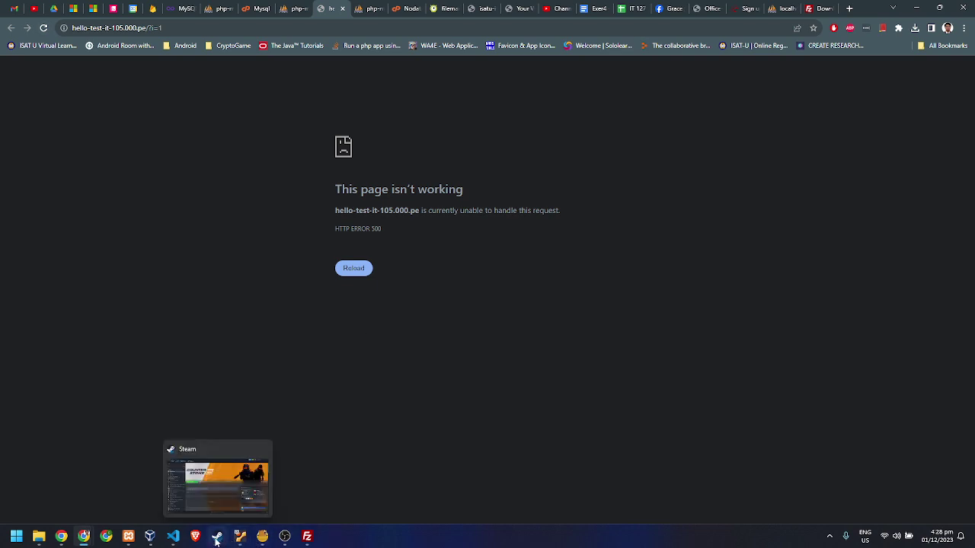
{"action": "left_click", "coordinate": [173, 536]}
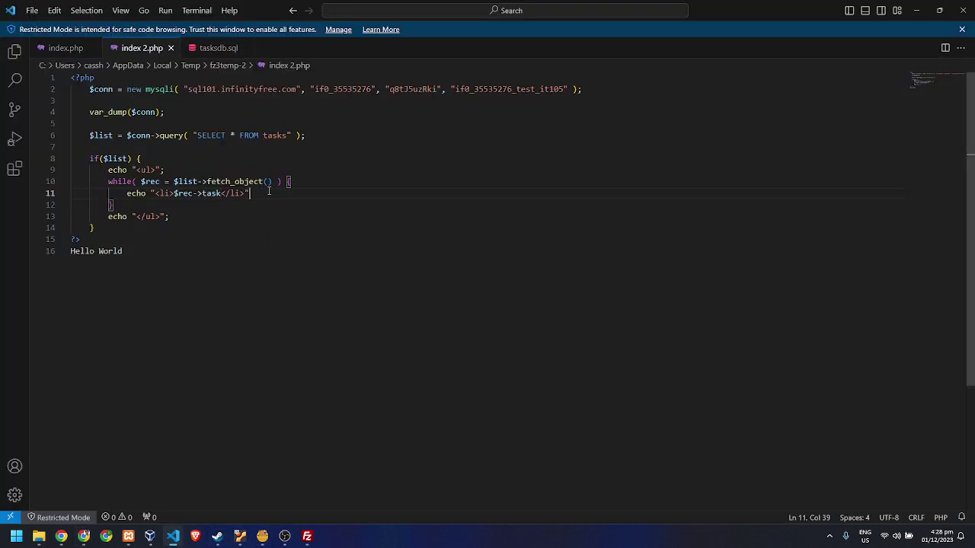
{"action": "type", "text": ";"}
{"action": "left_click", "coordinate": [307, 536]}
{"action": "left_click", "coordinate": [485, 309]}
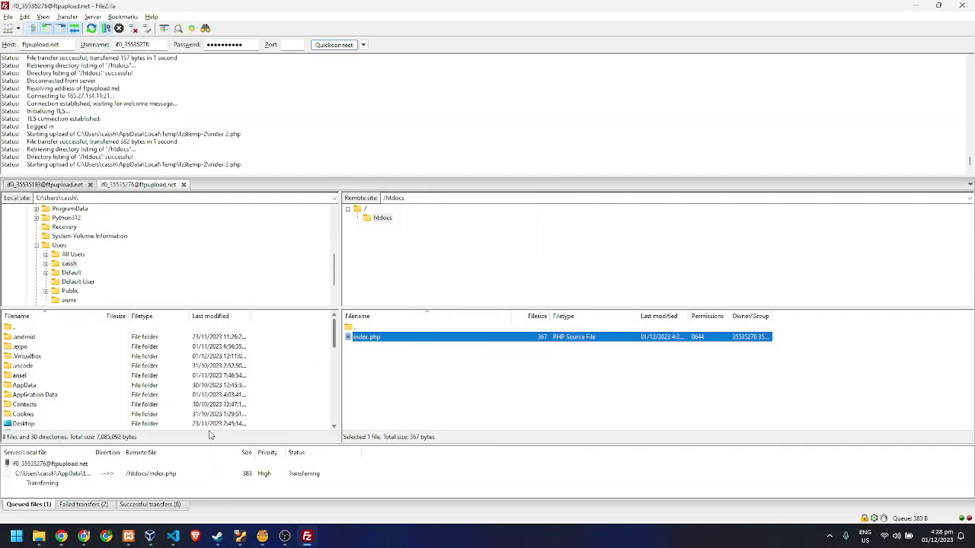
Reload the hello-test-it-105.000.pe page in Chrome and examine the bulleted task list
{"action": "mouse_move", "coordinate": [84, 536]}
{"action": "left_click", "coordinate": [53, 480]}
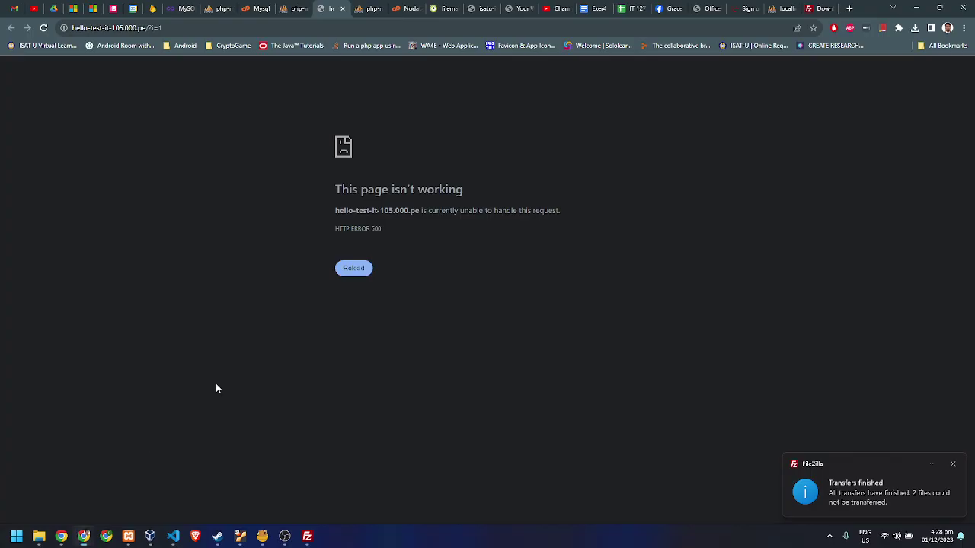
{"action": "key", "text": "F5"}
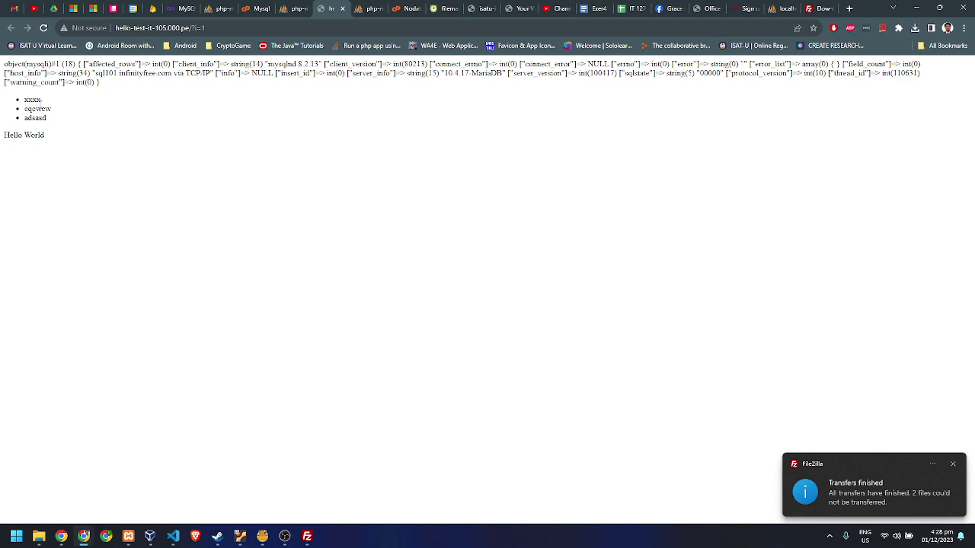
{"action": "mouse_move", "coordinate": [55, 122]}
{"action": "left_mouse_down"}
{"action": "mouse_move", "coordinate": [22, 103]}
{"action": "mouse_move", "coordinate": [57, 124]}
{"action": "left_mouse_up"}
{"action": "left_click", "coordinate": [59, 114]}
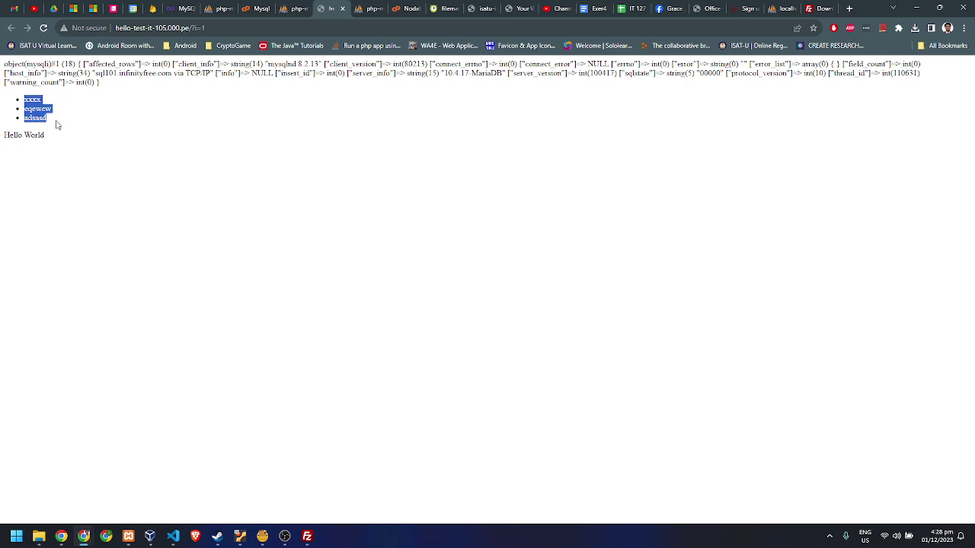
In phpMyAdmin, insert two new rows into the tasks table with the task values adsasda and asdsad
{"action": "left_click", "coordinate": [291, 12]}
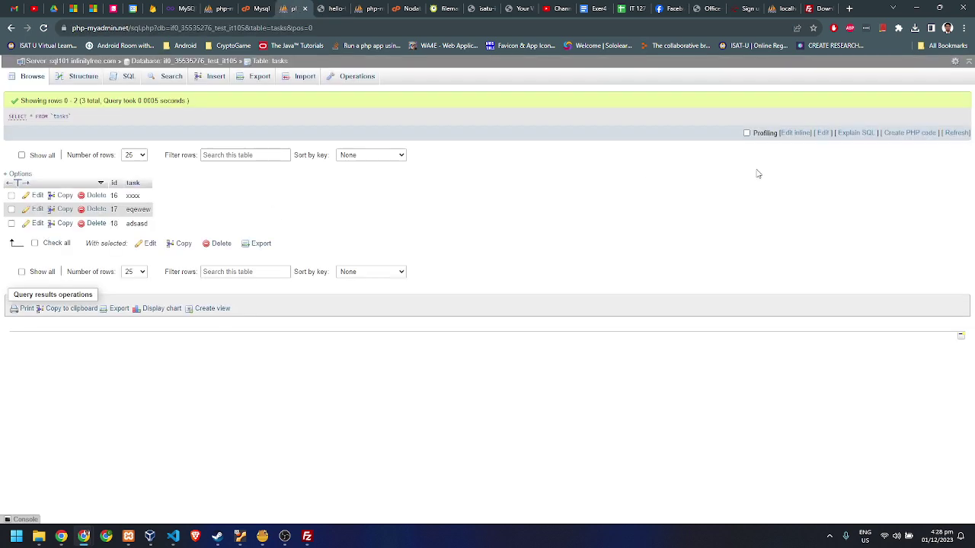
{"action": "left_click", "coordinate": [204, 79]}
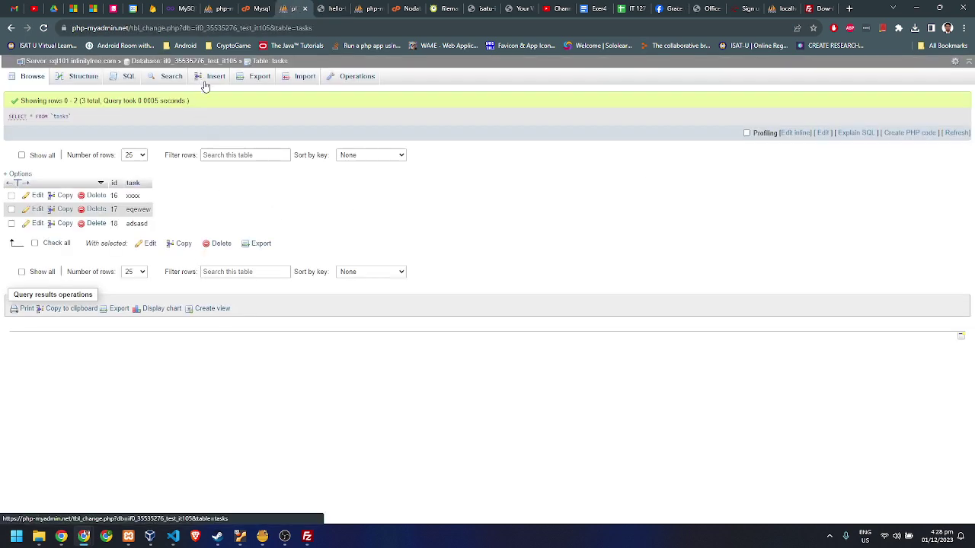
{"action": "left_click", "coordinate": [246, 137]}
{"action": "type", "text": "adsasda"}
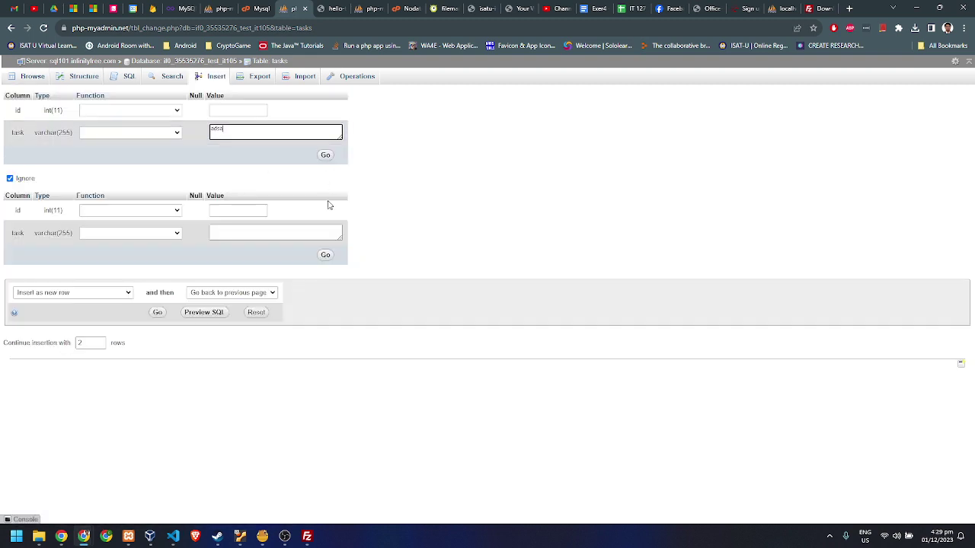
{"action": "left_click", "coordinate": [275, 234]}
{"action": "type", "text": "asdsad"}
{"action": "left_click", "coordinate": [157, 312]}
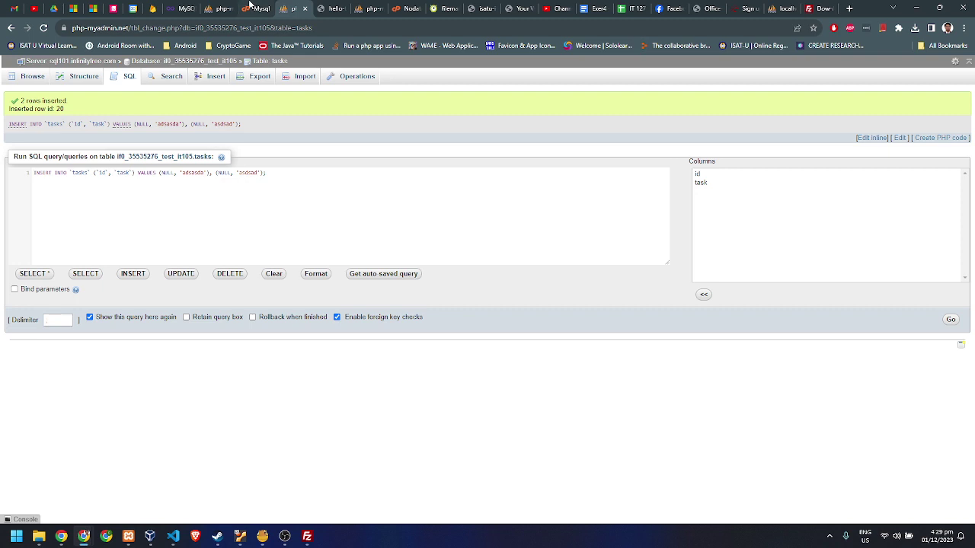
Return to the refreshed hello-test-it-105.000.pe page and check its task list for the newly inserted rows
{"action": "left_click", "coordinate": [329, 8]}
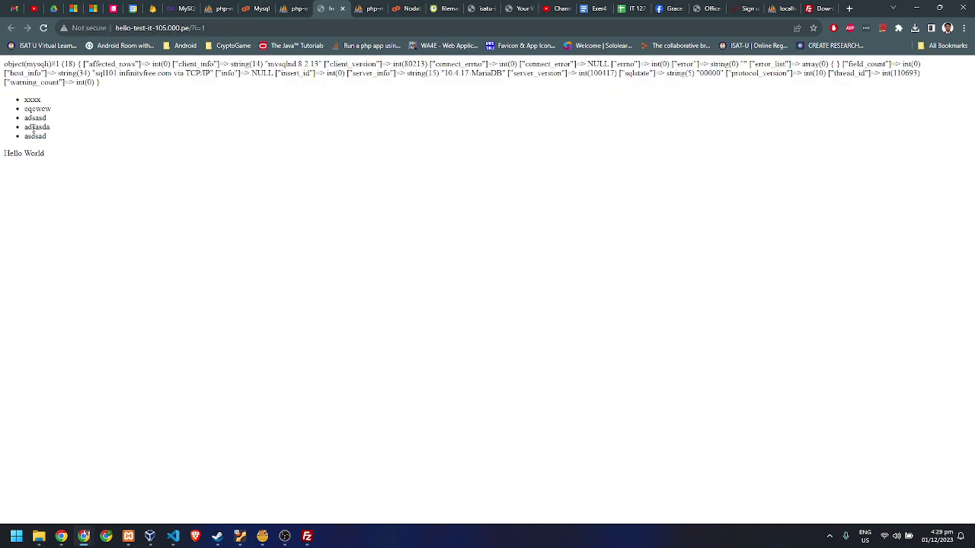
{"action": "left_click_drag", "start_coordinate": [22, 106], "coordinate": [64, 140]}
{"action": "left_click", "coordinate": [118, 148]}
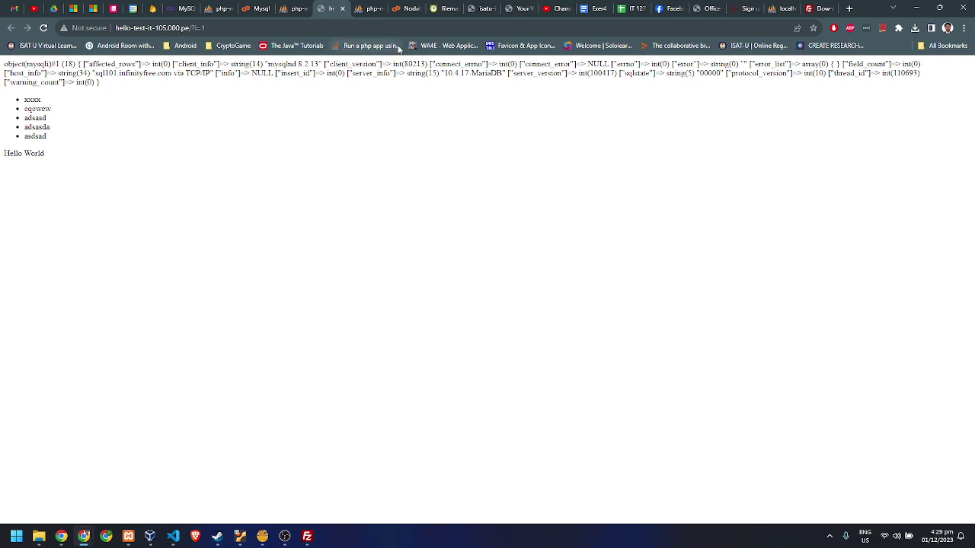
View the MySQL databases page of the hosting control panel again
{"action": "left_click", "coordinate": [298, 9]}
{"action": "left_click", "coordinate": [258, 8]}
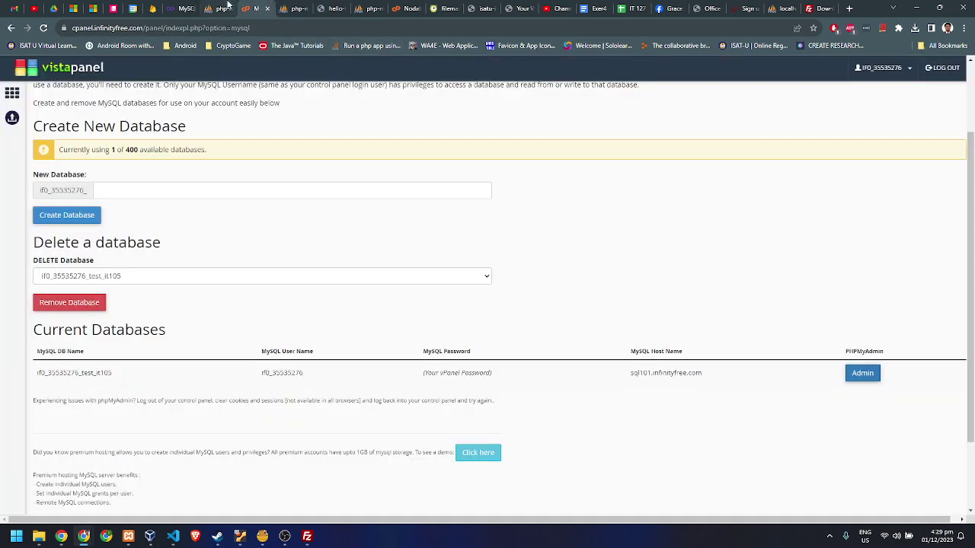
View the MySQL connection details and database list in the InfinityFree client area
{"action": "left_click", "coordinate": [219, 9]}
{"action": "left_click", "coordinate": [182, 9]}
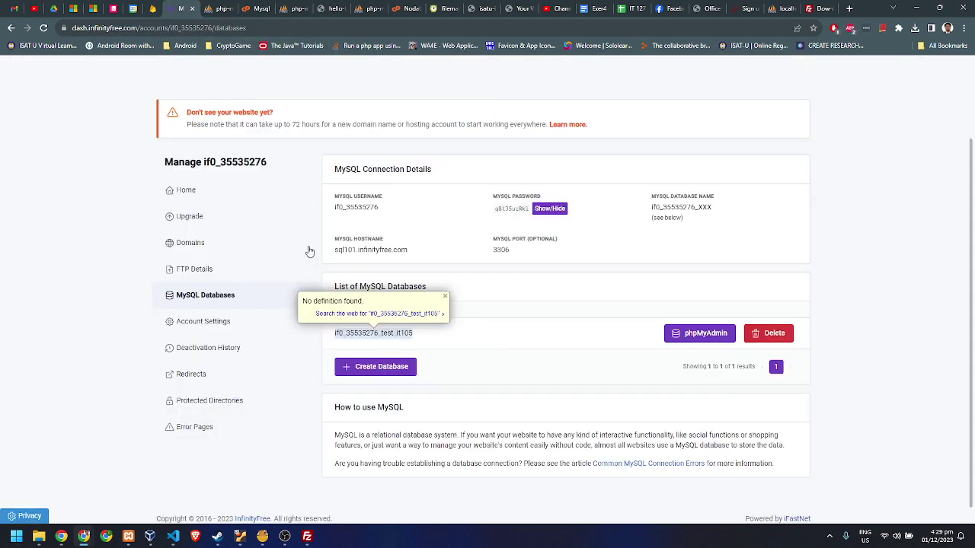
{"action": "scroll", "coordinate": [883, 297], "scroll_direction": "up", "scroll_amount": 2}
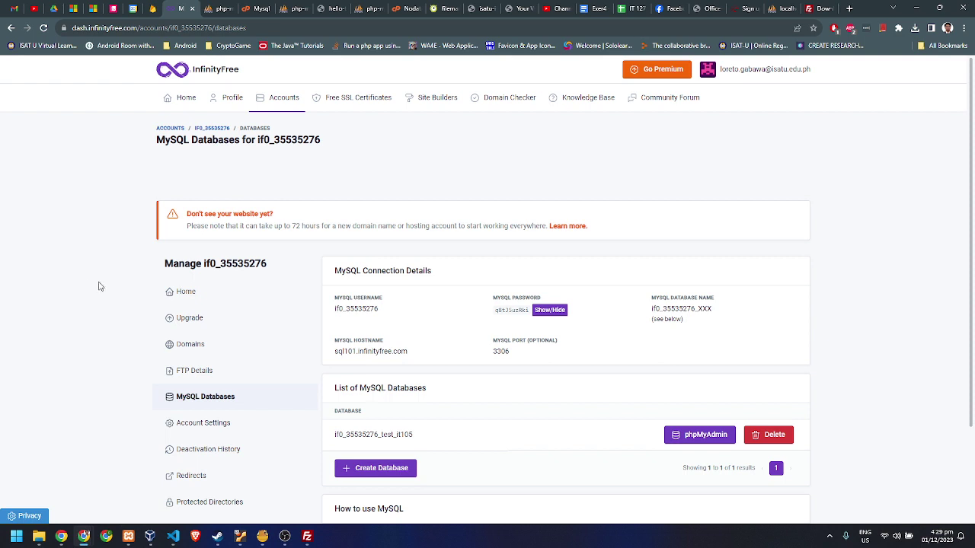
Switch to FileZilla and expand the local D: drive's XAMPP folder down to htdocs/it105 to list its activity folders
{"action": "left_click", "coordinate": [307, 536]}
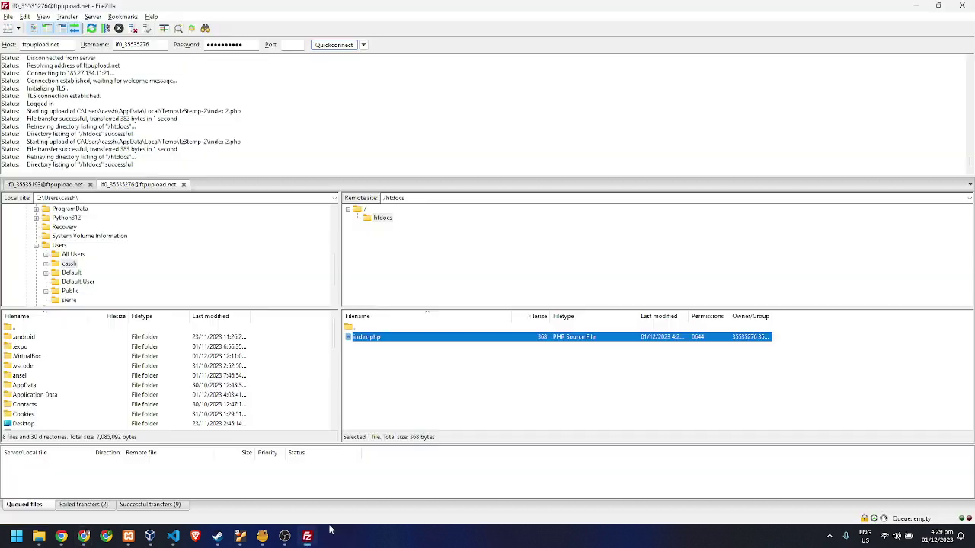
{"action": "left_click", "coordinate": [418, 377]}
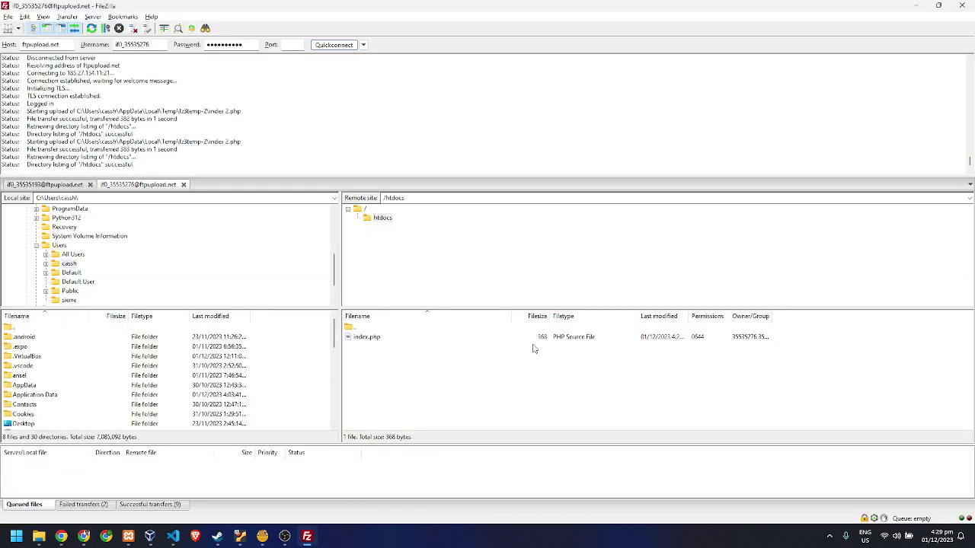
{"action": "left_click_drag", "start_coordinate": [334, 333], "coordinate": [330, 281]}
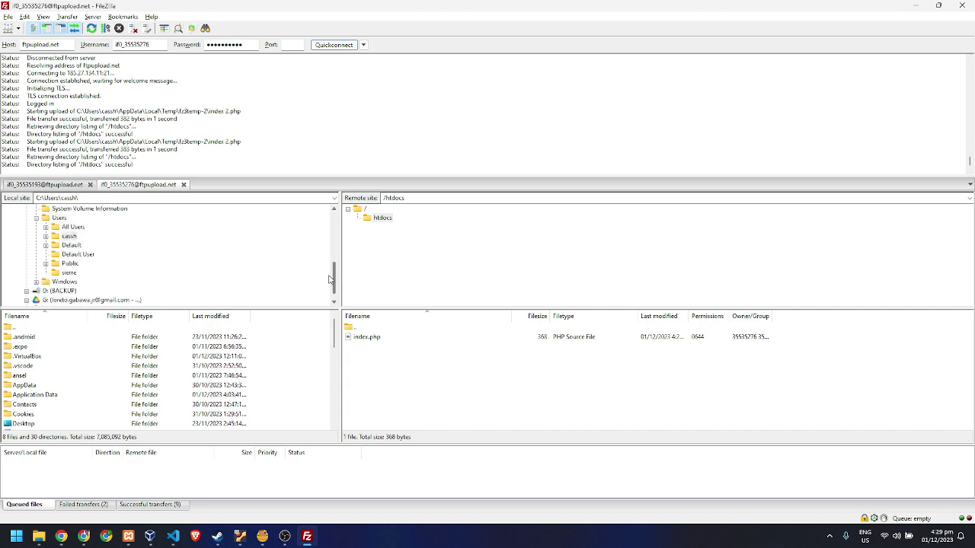
{"action": "left_click_drag", "start_coordinate": [335, 272], "coordinate": [333, 291]}
{"action": "left_click", "coordinate": [26, 282]}
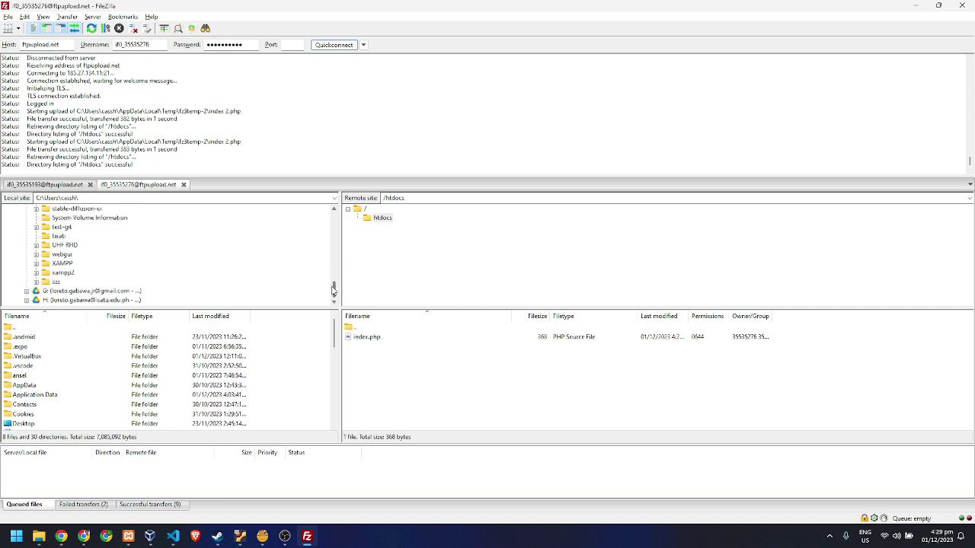
{"action": "left_click", "coordinate": [36, 263]}
{"action": "left_click", "coordinate": [46, 263]}
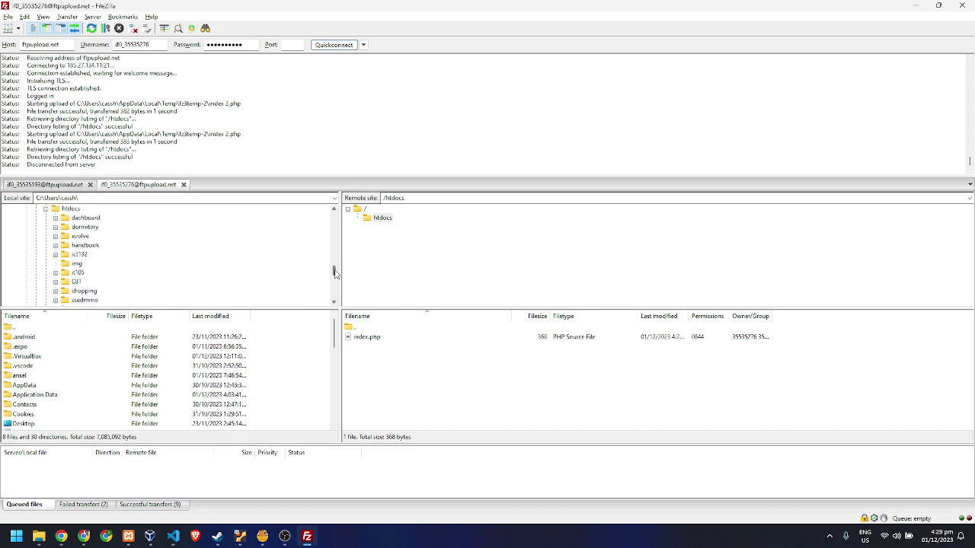
{"action": "scroll", "coordinate": [333, 276], "scroll_direction": "down", "scroll_amount": 1}
{"action": "left_click", "coordinate": [55, 246]}
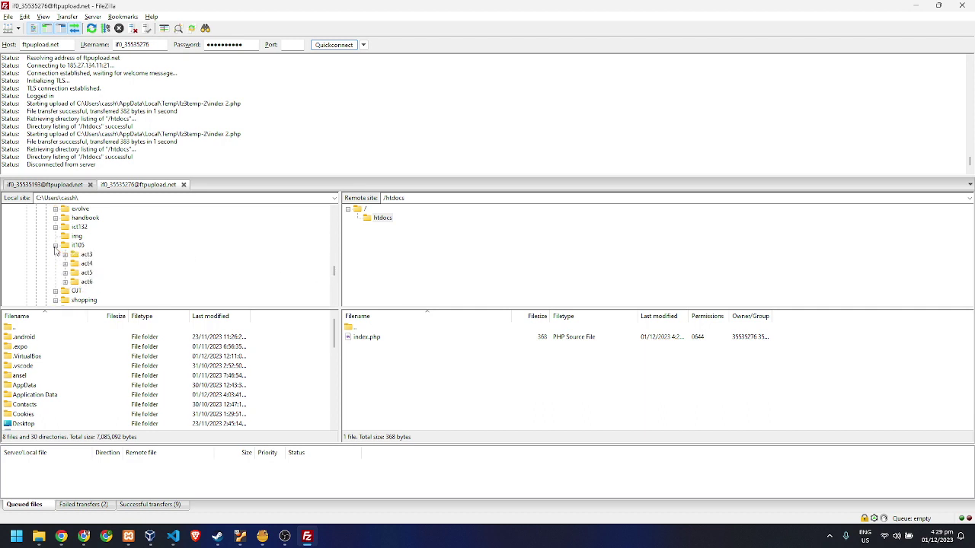
Upload the local act3 folder to the remote /htdocs directory and open the uploaded act3 folder there
{"action": "left_click", "coordinate": [65, 255]}
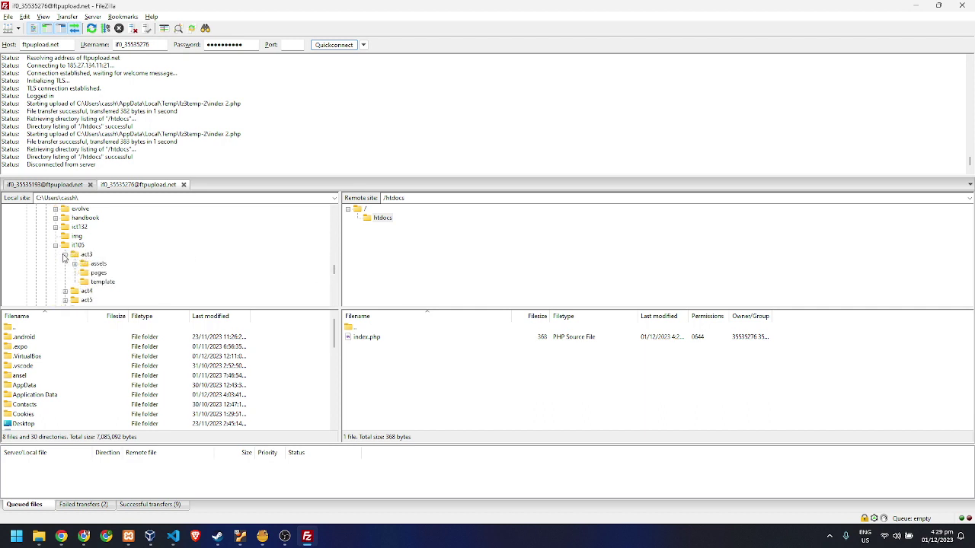
{"action": "left_click", "coordinate": [65, 254]}
{"action": "left_click", "coordinate": [89, 256]}
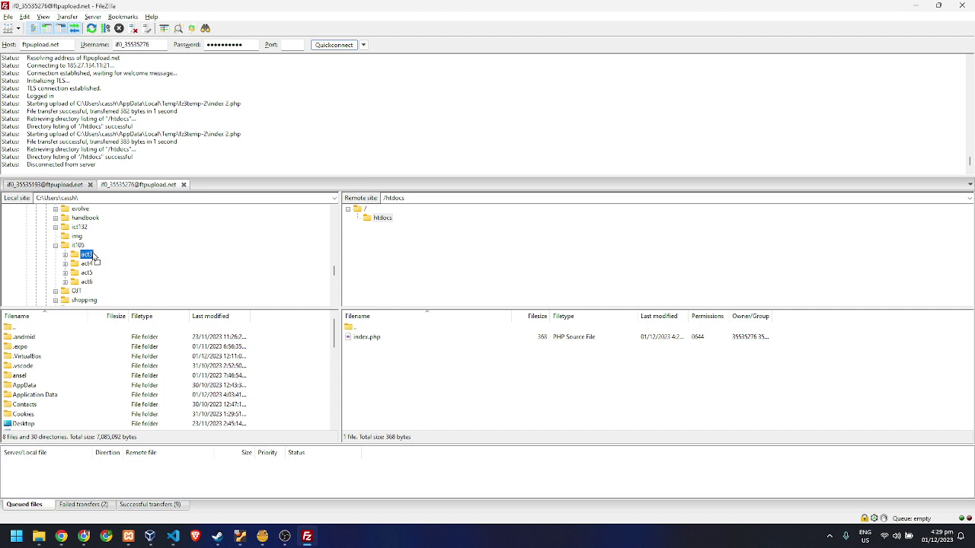
{"action": "left_click_drag", "start_coordinate": [87, 254], "coordinate": [431, 370]}
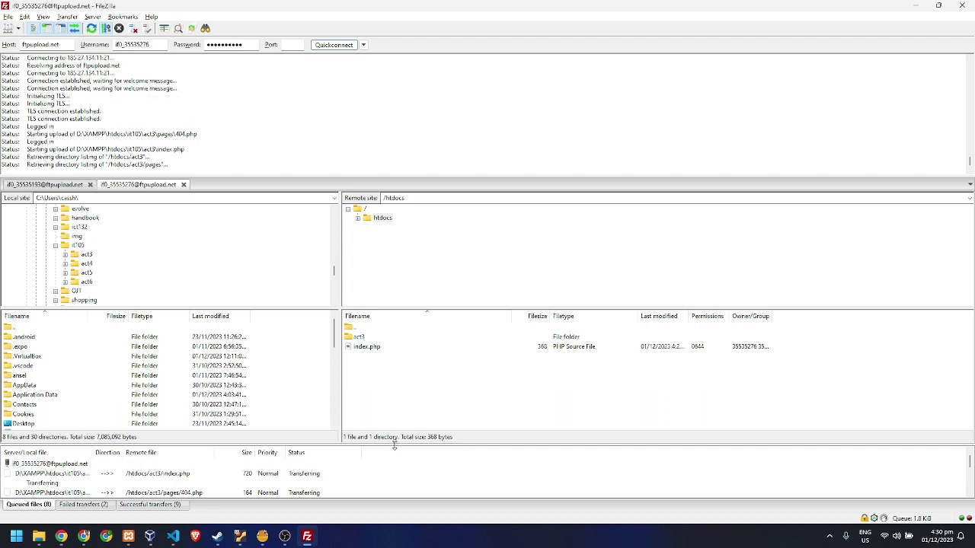
{"action": "left_click_drag", "start_coordinate": [394, 446], "coordinate": [396, 406]}
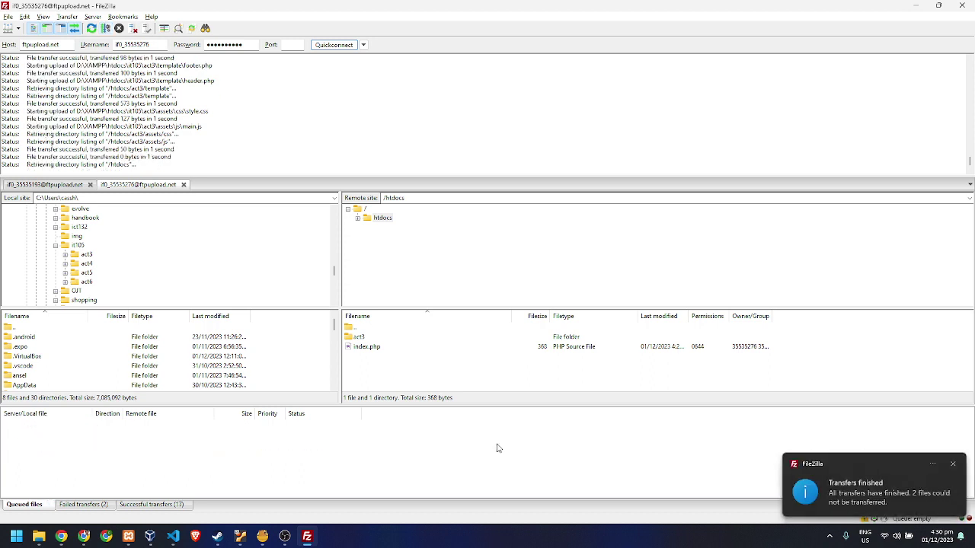
{"action": "double_click", "coordinate": [364, 337]}
{"action": "left_click_drag", "start_coordinate": [450, 308], "coordinate": [454, 281]}
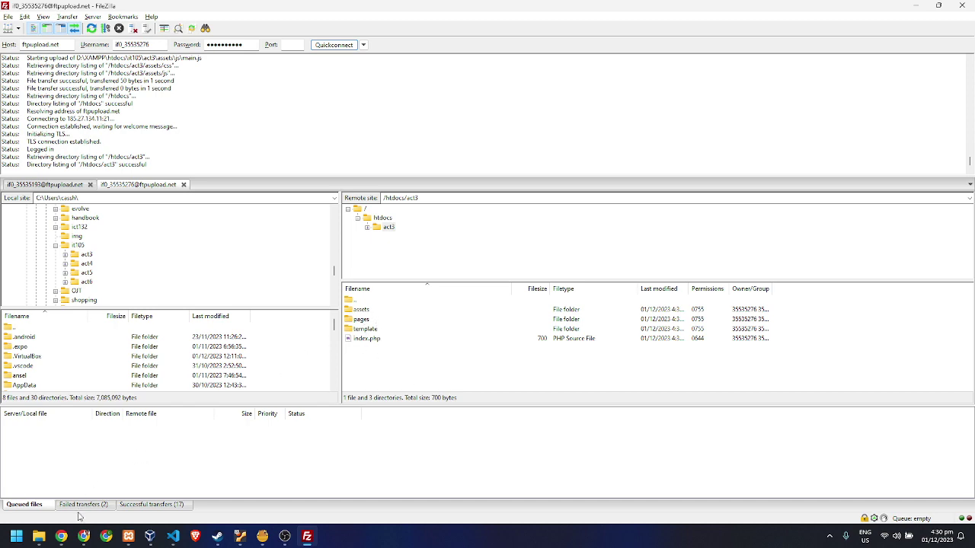
Switch to Chrome and load hello-test-it-105.000.pe/act3 in place of the site's root page
{"action": "mouse_move", "coordinate": [83, 536]}
{"action": "left_click", "coordinate": [99, 488]}
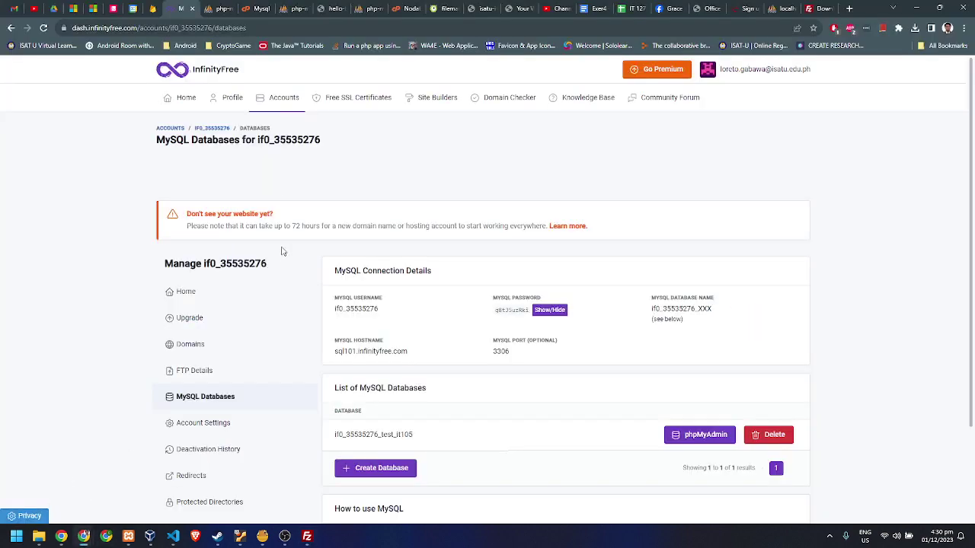
{"action": "left_click", "coordinate": [332, 8]}
{"action": "left_click", "coordinate": [251, 28]}
{"action": "left_click", "coordinate": [235, 28]}
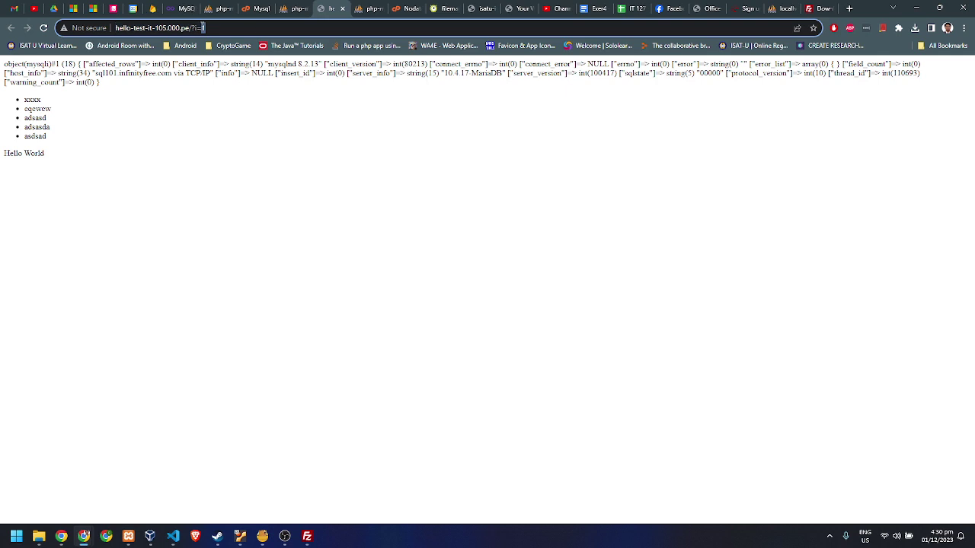
{"action": "left_click_drag", "start_coordinate": [204, 27], "coordinate": [191, 27]}
{"action": "type", "text": "act3"}
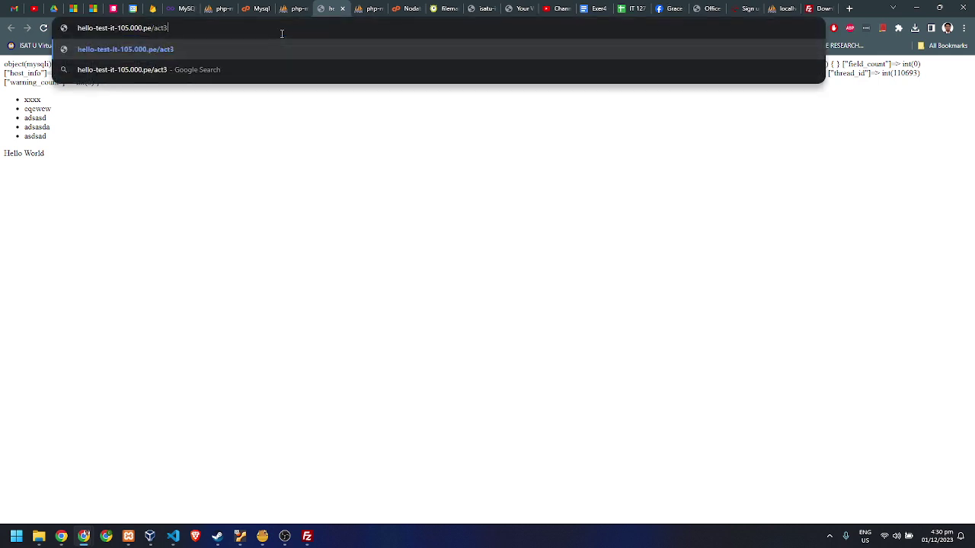
{"action": "key", "text": "Return"}
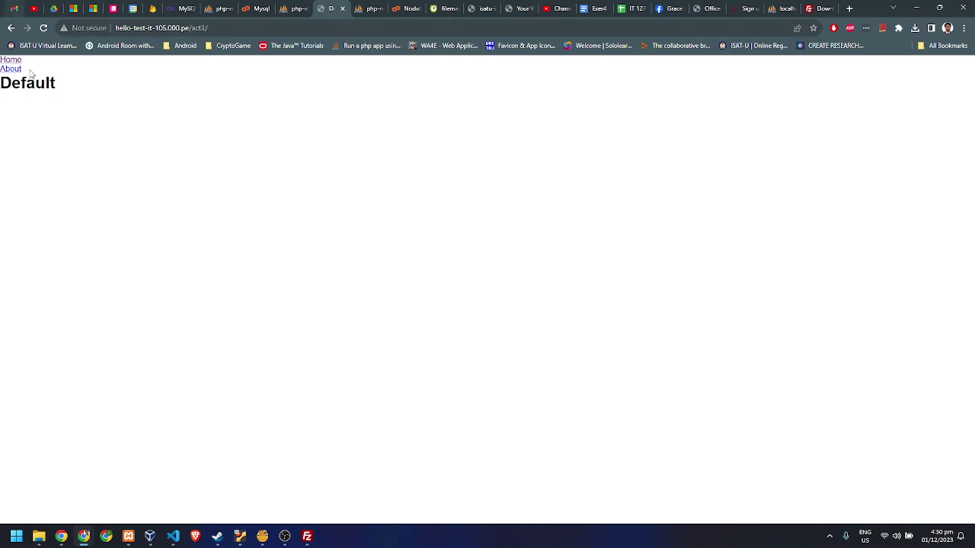
Test the act3 site's Home and About links, ending on the About page
{"action": "left_click", "coordinate": [10, 68]}
{"action": "left_click", "coordinate": [11, 59]}
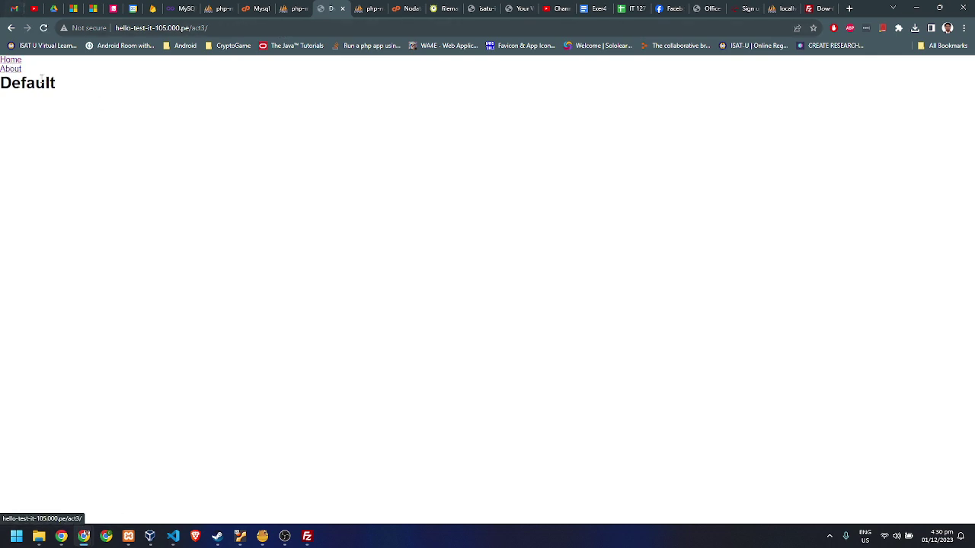
{"action": "left_click", "coordinate": [11, 69]}
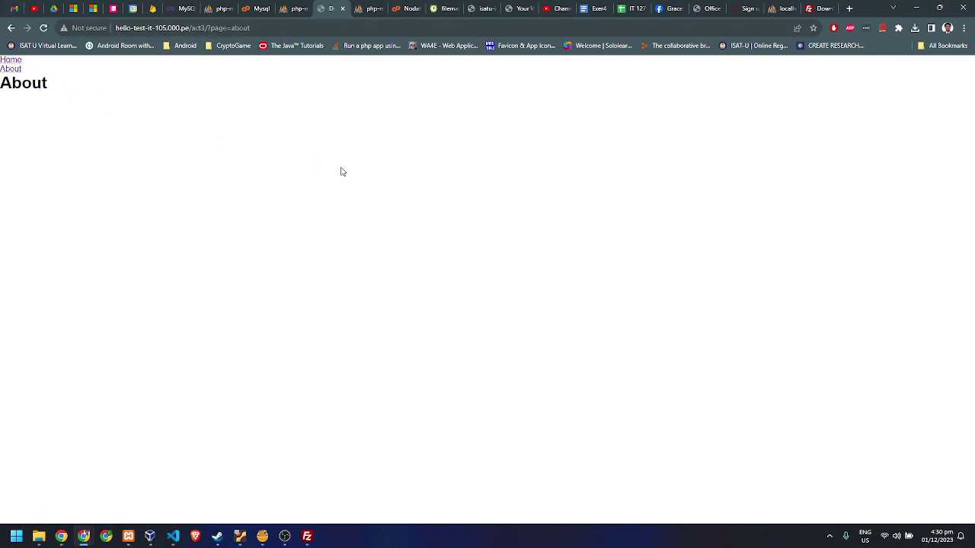